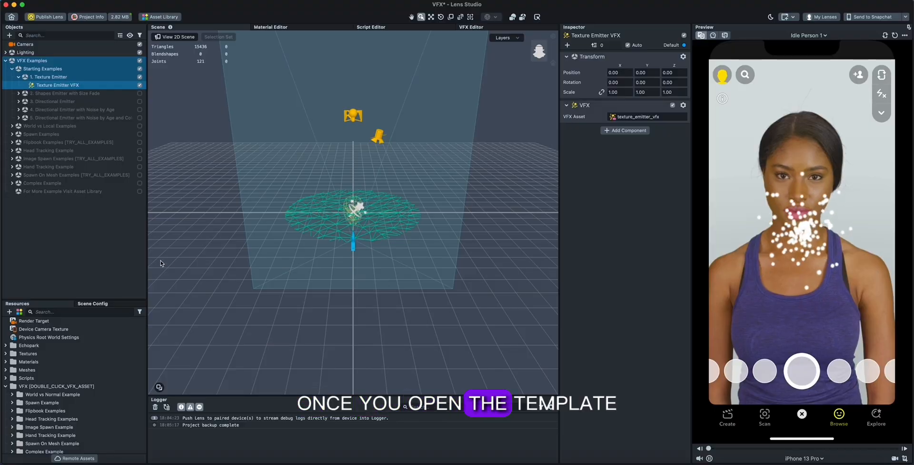
# Inspect the Texture Emitter VFX object under VFX Examples and its texture_emitter_vfx asset in the Starting Examples resources.
pyautogui.click(114, 245)
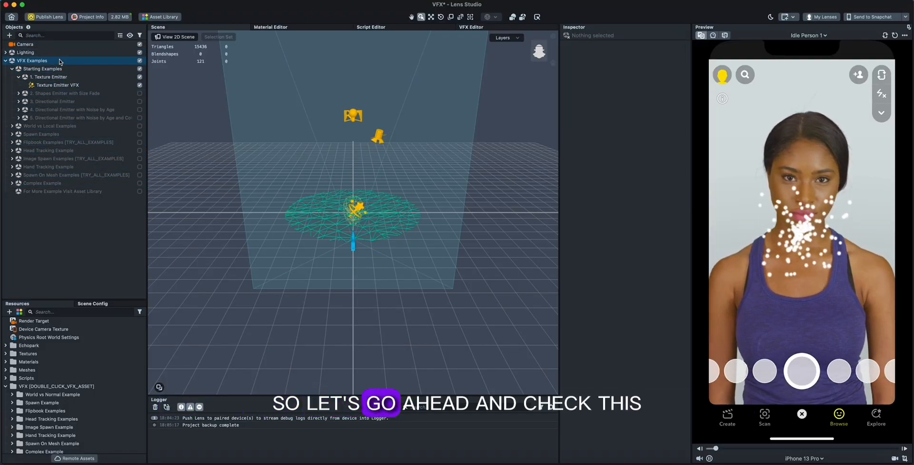
pyautogui.click(77, 60)
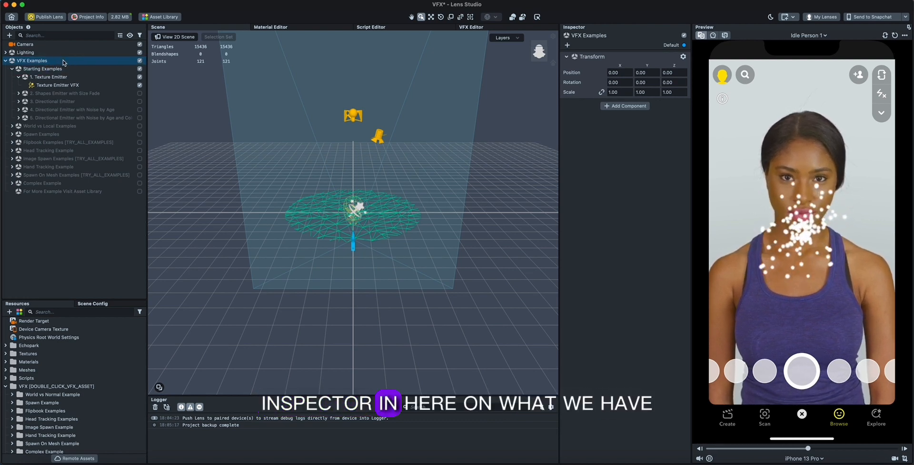
pyautogui.keyDown('shift'); pyautogui.click(79, 88); pyautogui.keyUp('shift')
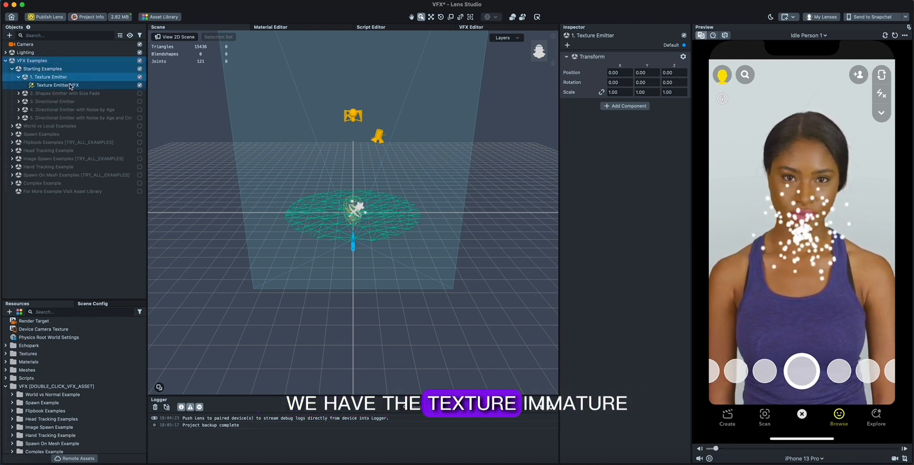
pyautogui.click(79, 86)
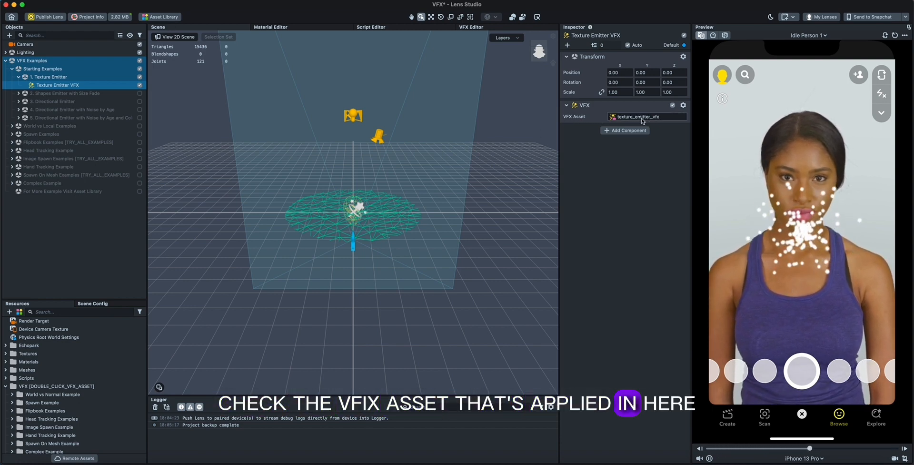
pyautogui.moveTo(79, 300); pyautogui.dragTo(80, 224)
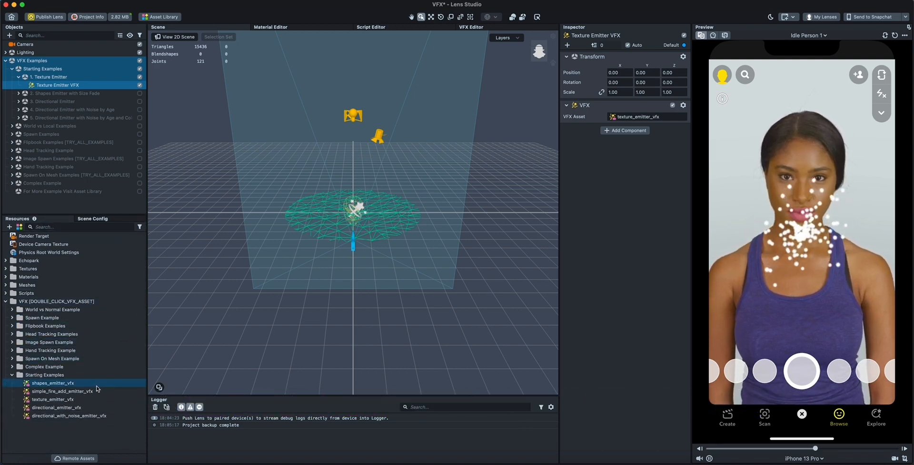
pyautogui.click(97, 402)
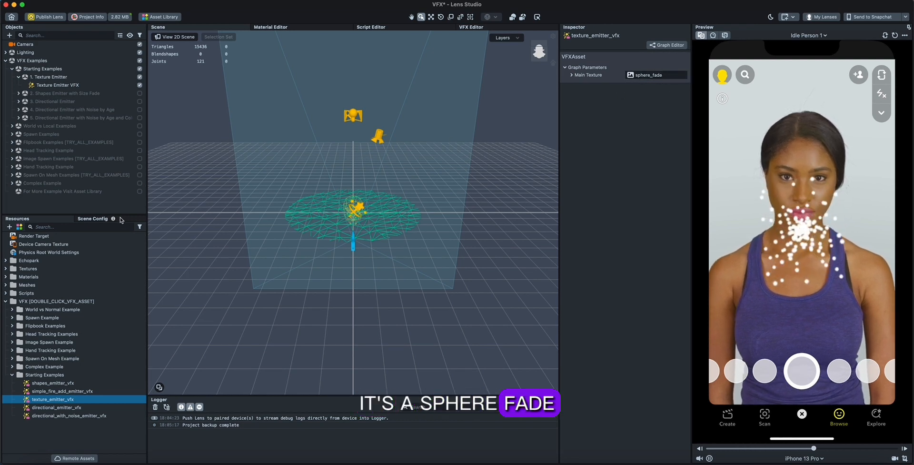
# Search the resources for "sphere" and preview the sphere_fade texture.
pyautogui.click(97, 227)
pyautogui.write('sphere')
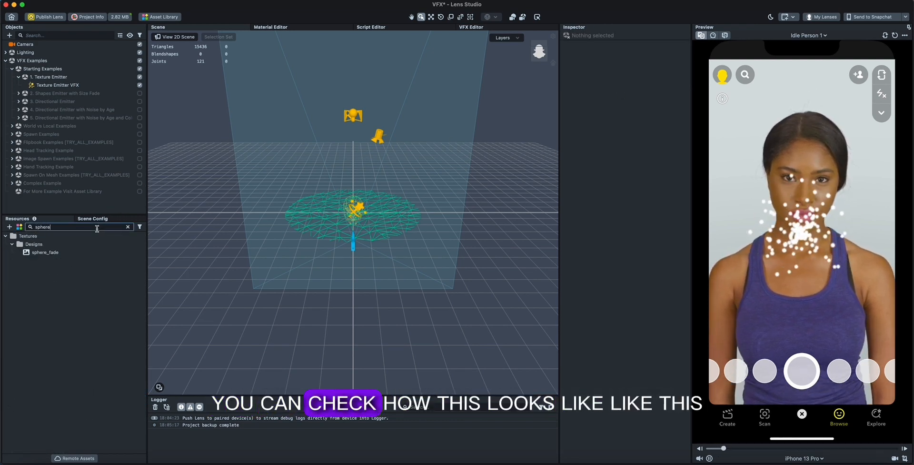
pyautogui.click(93, 253)
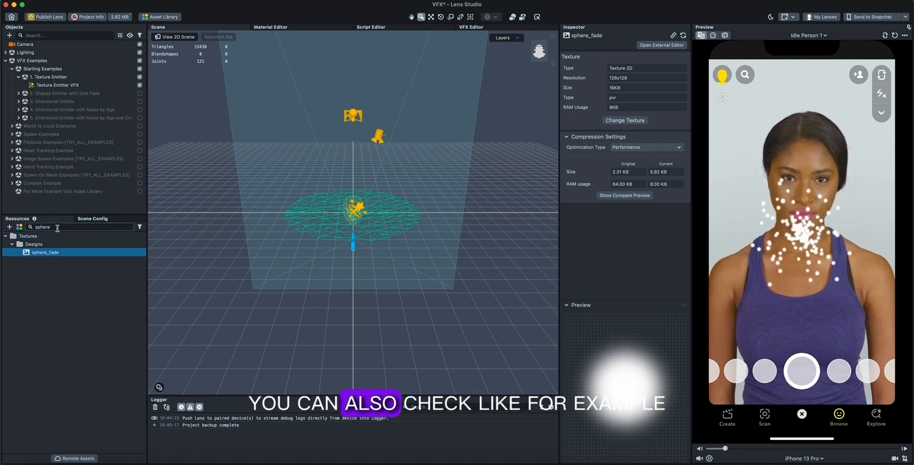
# Search the resources for "star", preview the star texture, and clear the search.
pyautogui.moveTo(34, 227); pyautogui.dragTo(57, 227)
pyautogui.write('star')
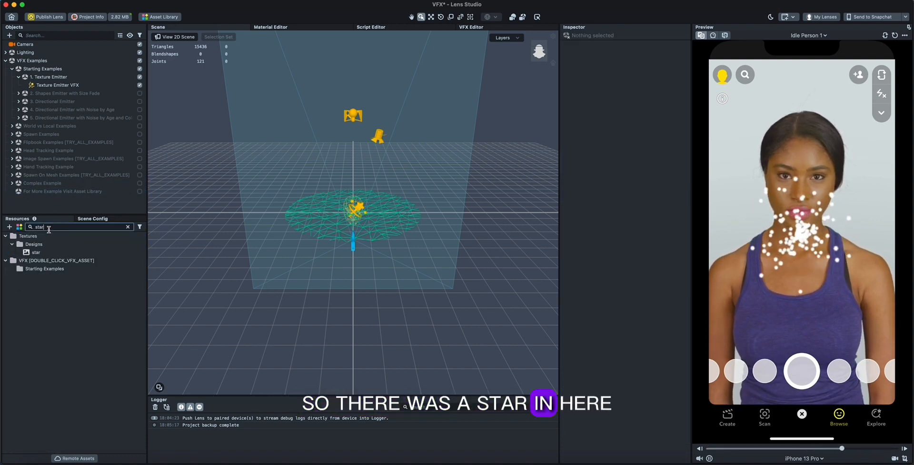
pyautogui.click(62, 253)
pyautogui.doubleClick(72, 226)
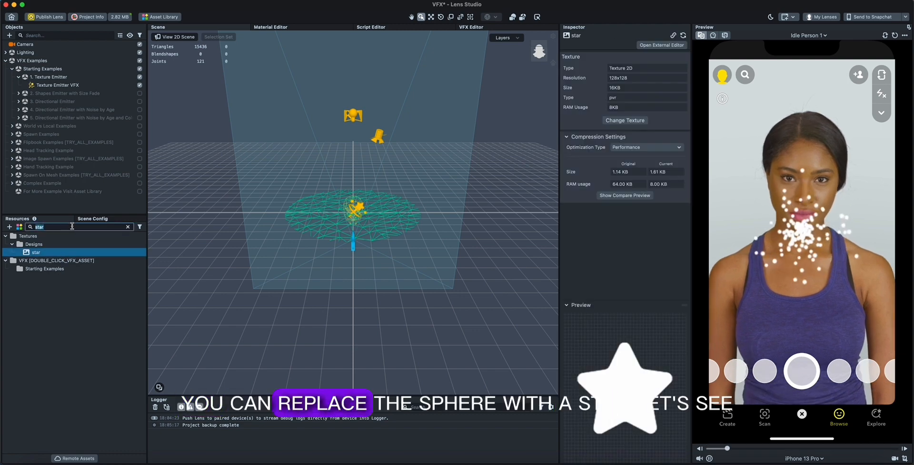
pyautogui.press('BackSpace')
pyautogui.scroll(-3, 53, 338)
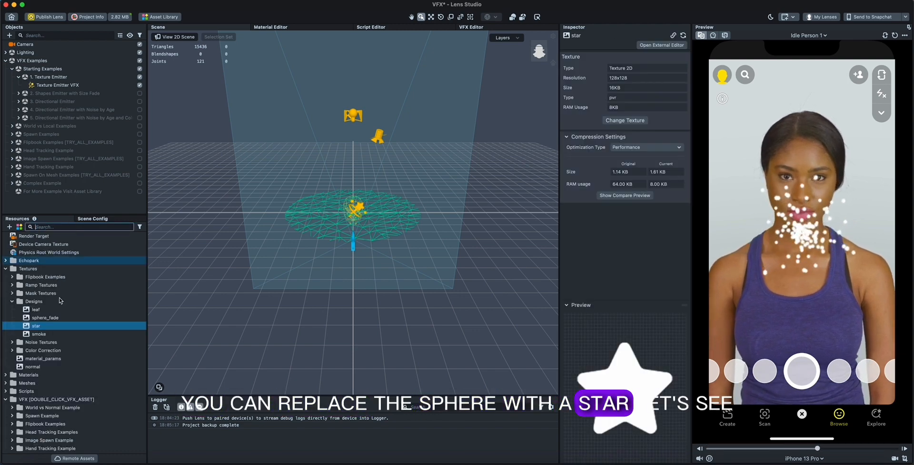
# Replace the main texture of texture_emitter_vfx with star and reset the lens preview.
pyautogui.click(92, 431)
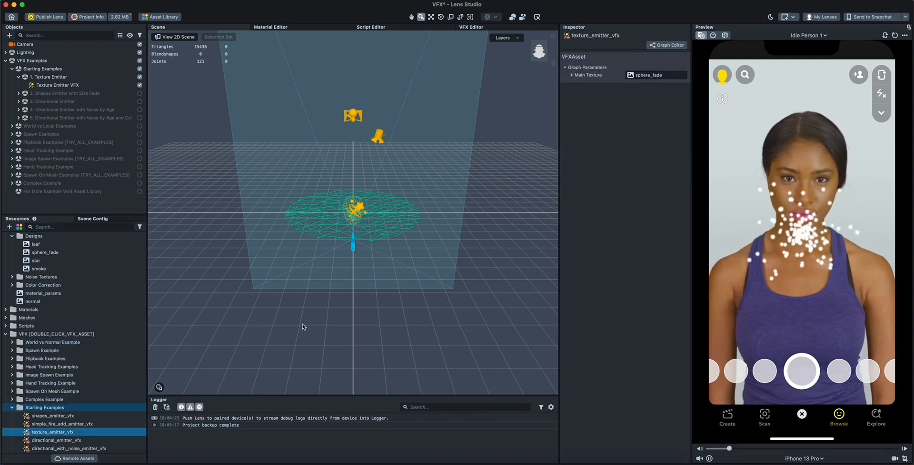
pyautogui.click(658, 76)
pyautogui.write('star')
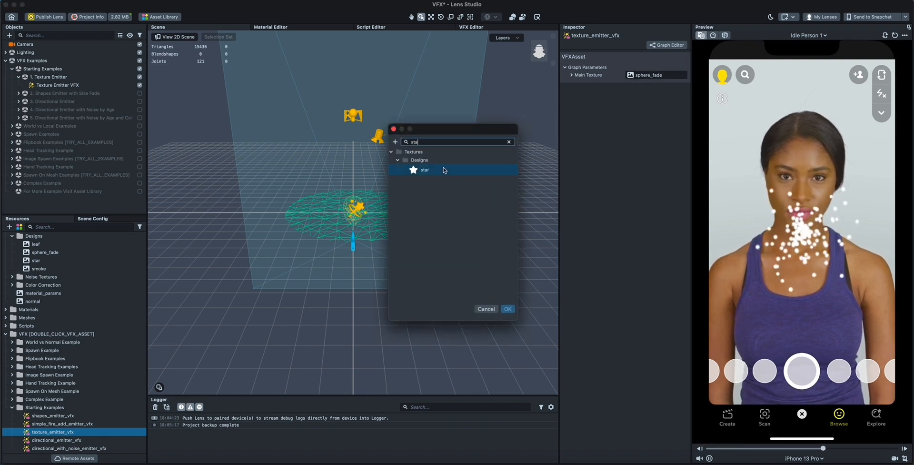
pyautogui.doubleClick(431, 169)
pyautogui.click(895, 36)
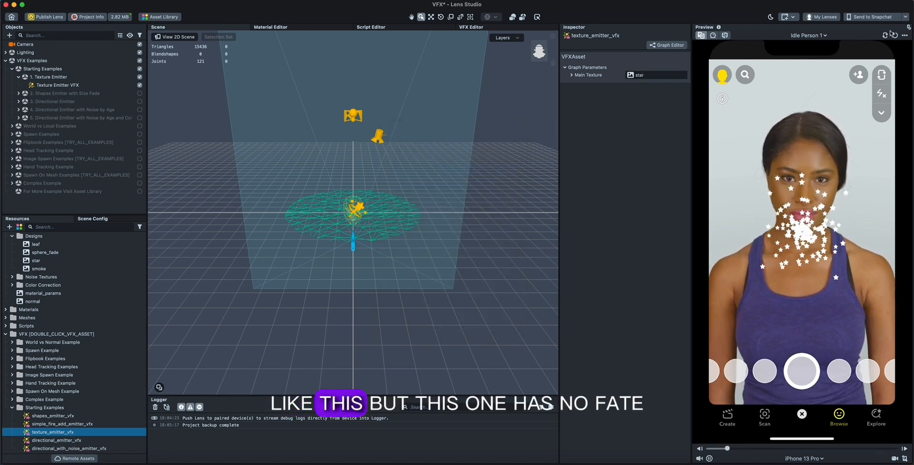
pyautogui.click(895, 35)
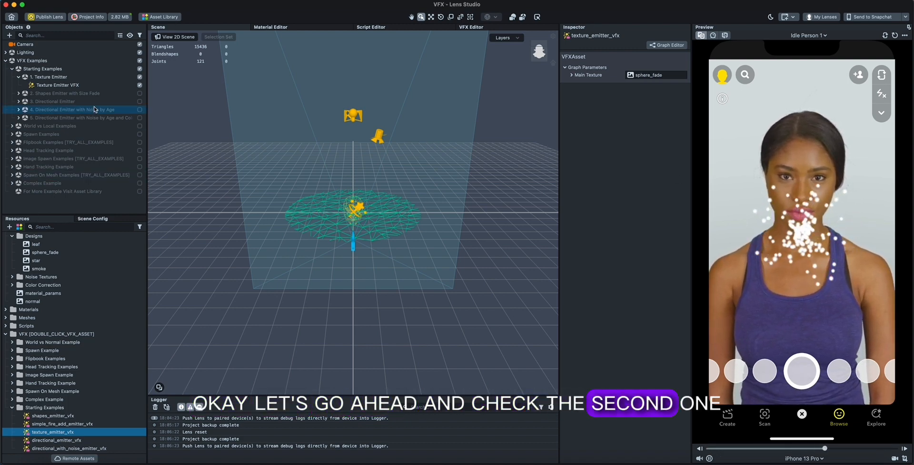
# Disable the 1. Texture Emitter example and enable 2. Shapes Emitter with Size Fade.
pyautogui.click(99, 85)
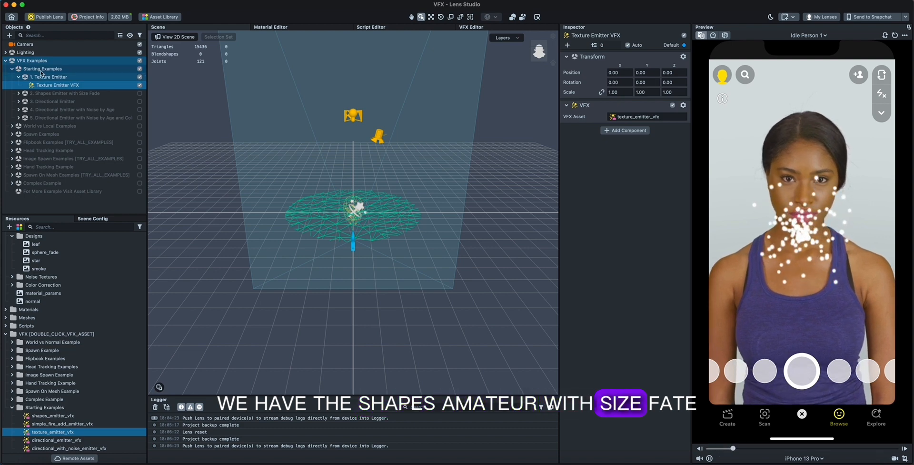
pyautogui.click(19, 77)
pyautogui.click(139, 76)
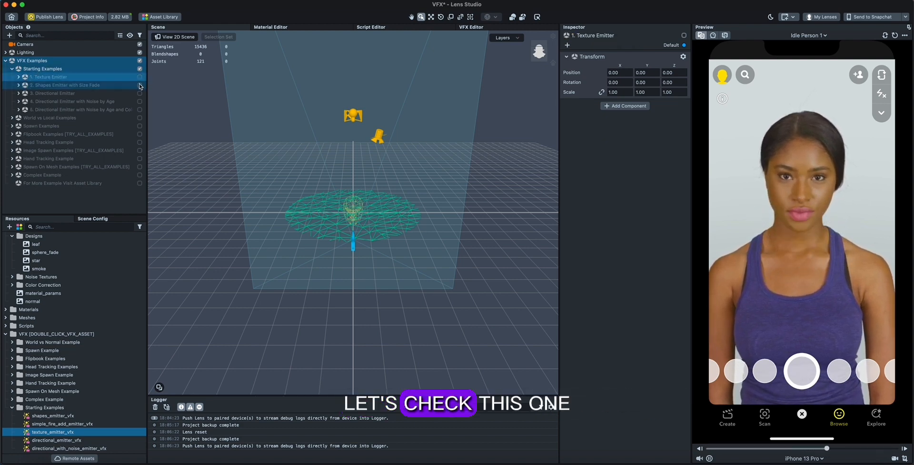
pyautogui.click(140, 85)
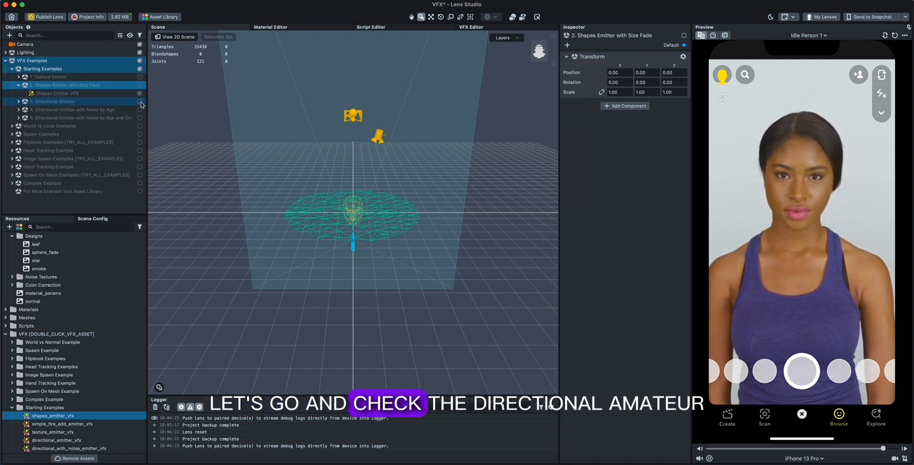
# Enable the 3. Directional Emitter example and find its directional_emitter_vfx asset by searching the resources for "dir".
pyautogui.click(139, 102)
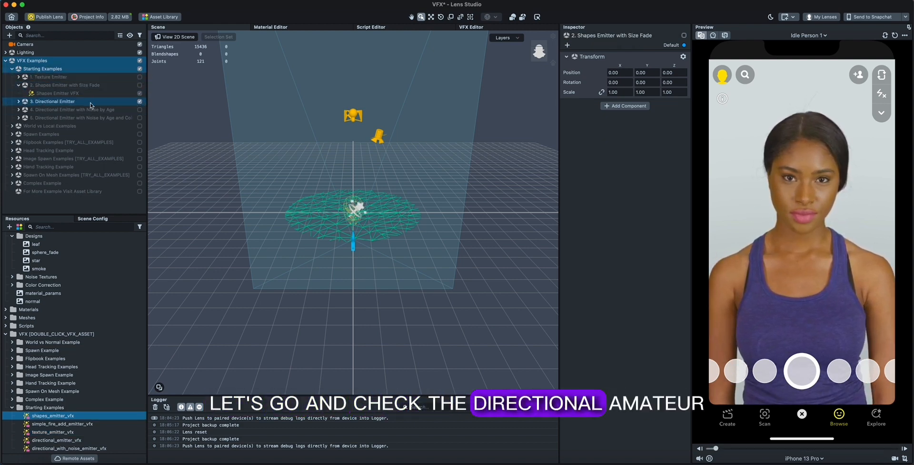
pyautogui.click(19, 101)
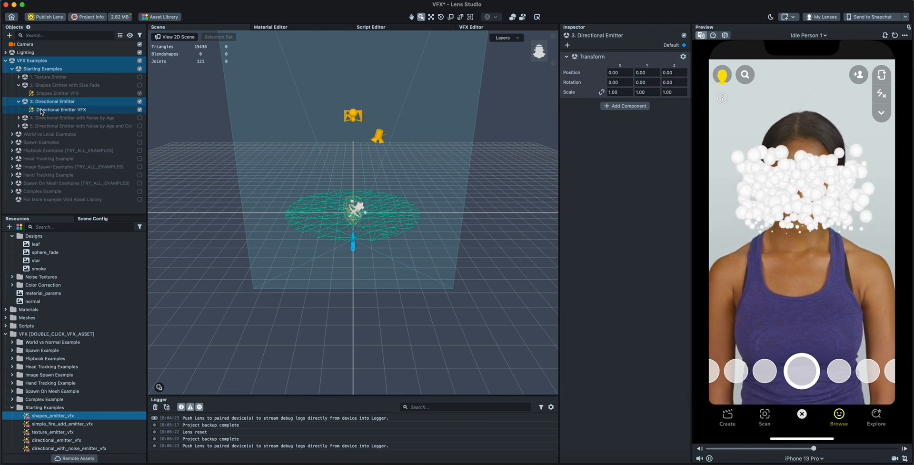
pyautogui.click(53, 109)
pyautogui.click(58, 227)
pyautogui.write('dirc')
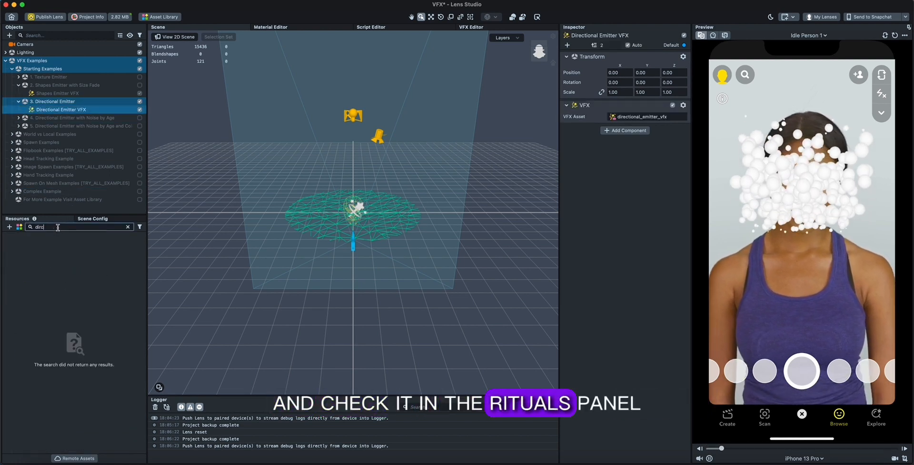
pyautogui.press('BackSpace')
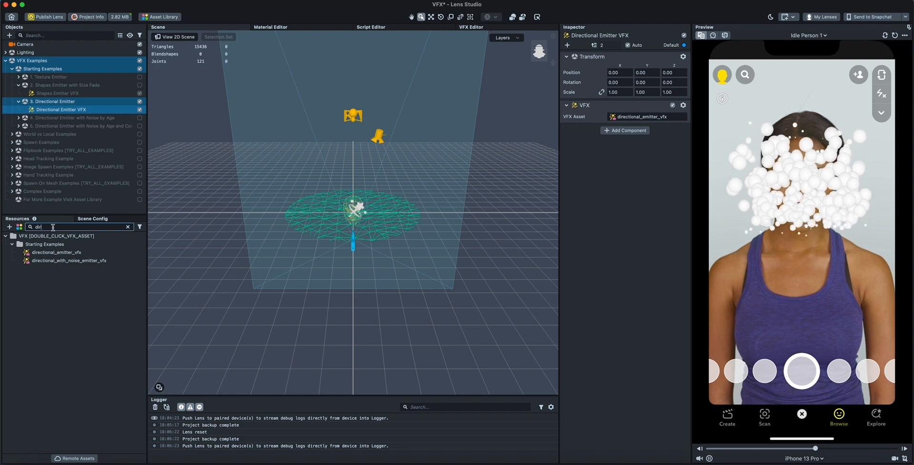
pyautogui.click(71, 252)
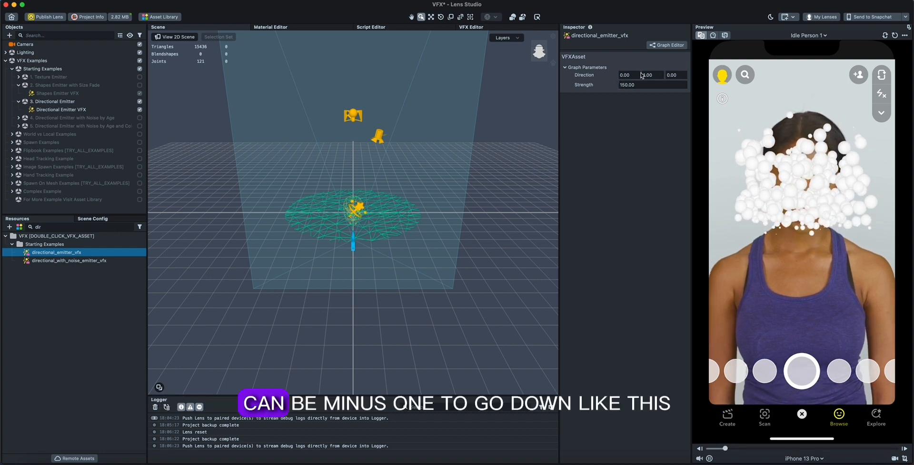
# Set directional_emitter_vfx's Y direction to -1 and try strengths of 100 and 20.
pyautogui.write('-')
pyautogui.press('Return')
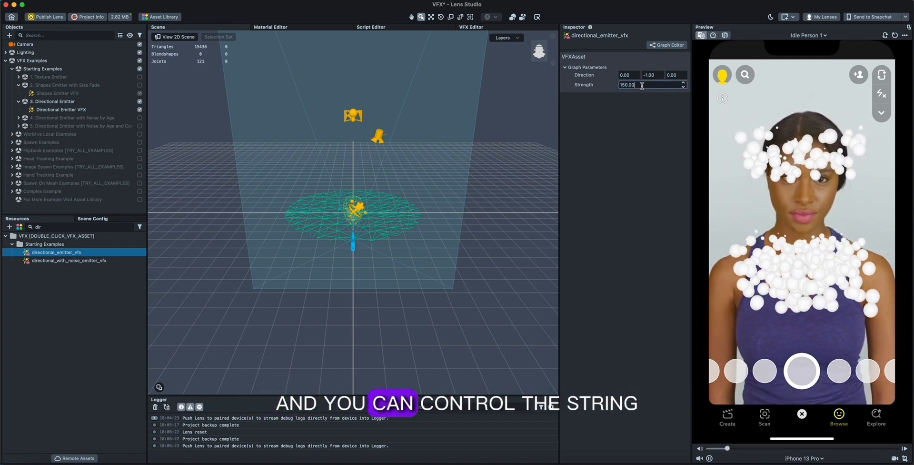
pyautogui.write('100')
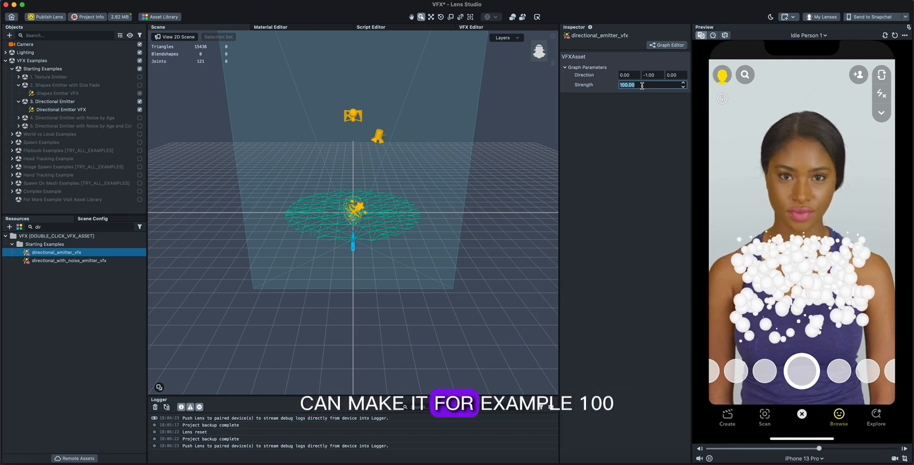
pyautogui.click(644, 119)
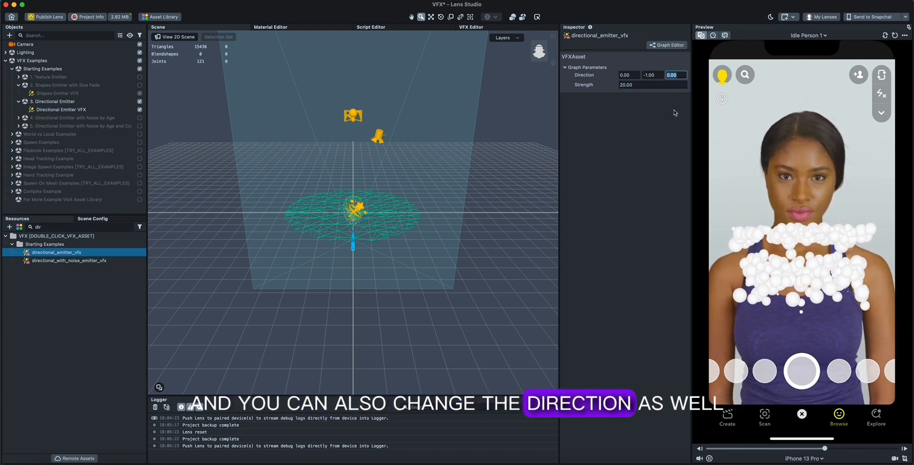
pyautogui.write('20')
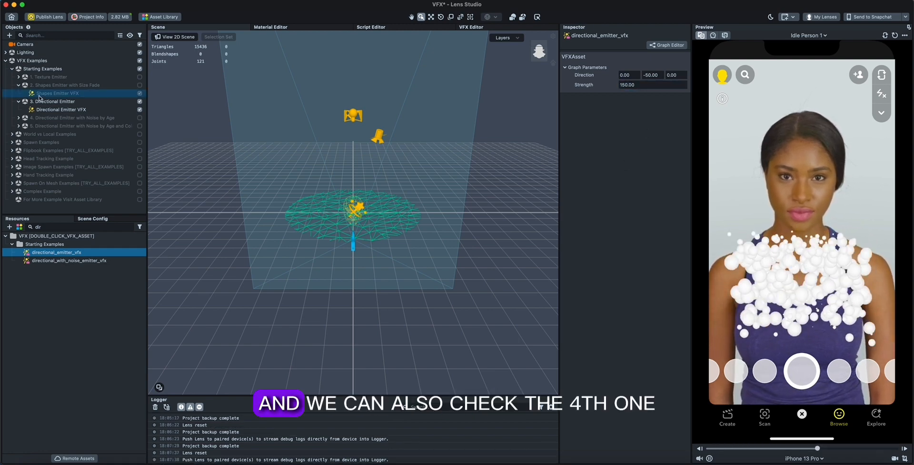
# Disable the 3. Directional Emitter example, enable 4. Directional Emitter with Noise by Age, and show its VFX child object.
pyautogui.click(140, 101)
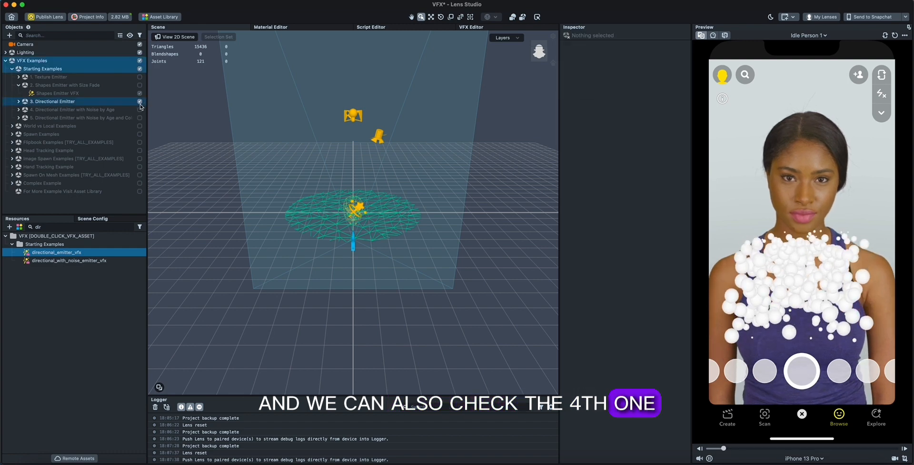
pyautogui.click(140, 110)
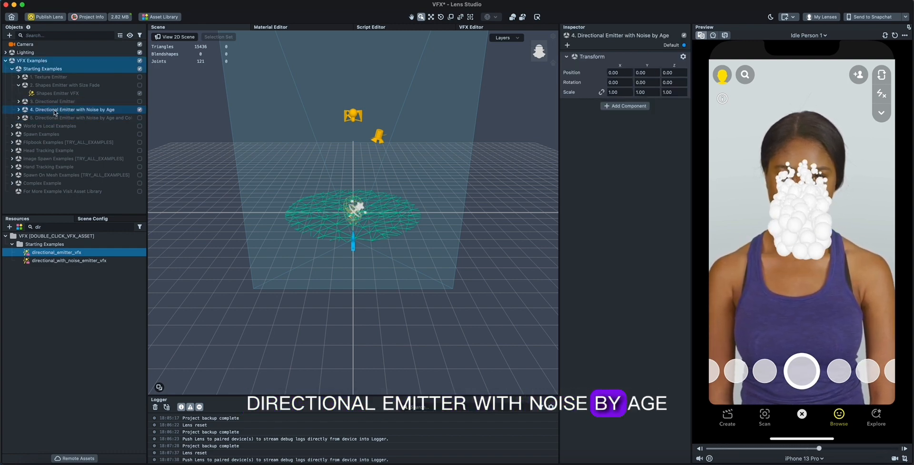
pyautogui.click(19, 110)
pyautogui.click(32, 119)
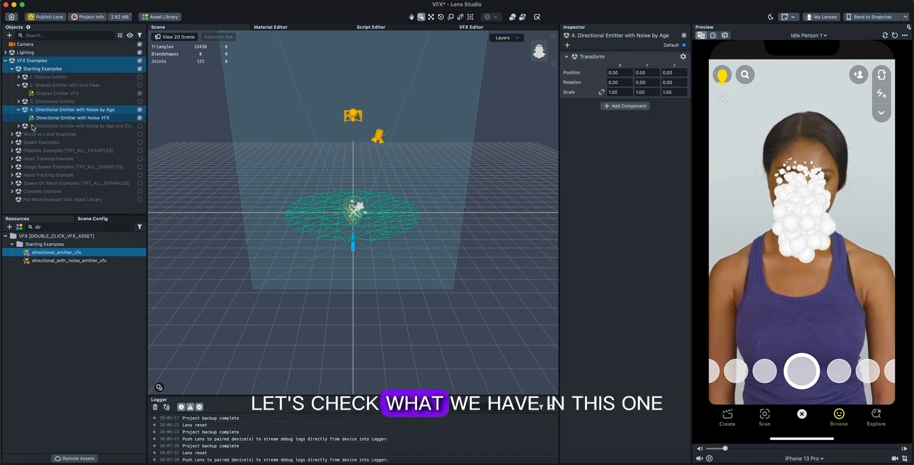
# Set the Y direction of directional_with_noise_emitter_vfx to -10.
pyautogui.click(87, 260)
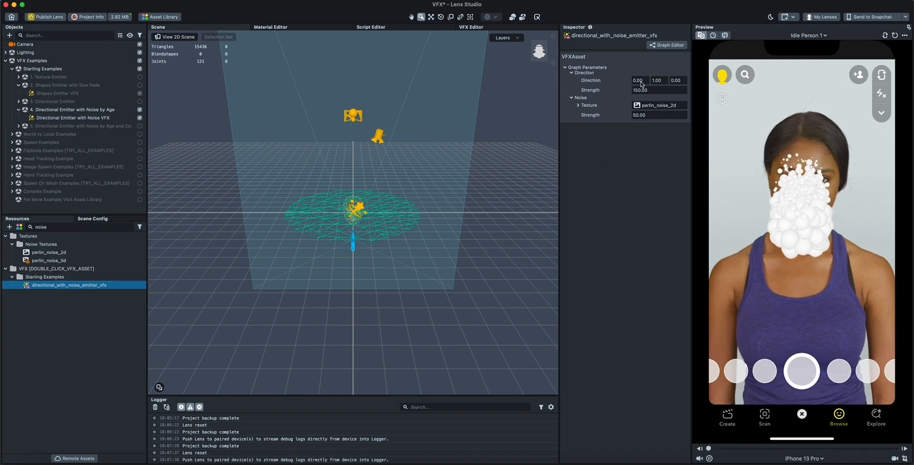
pyautogui.moveTo(649, 89); pyautogui.dragTo(629, 90)
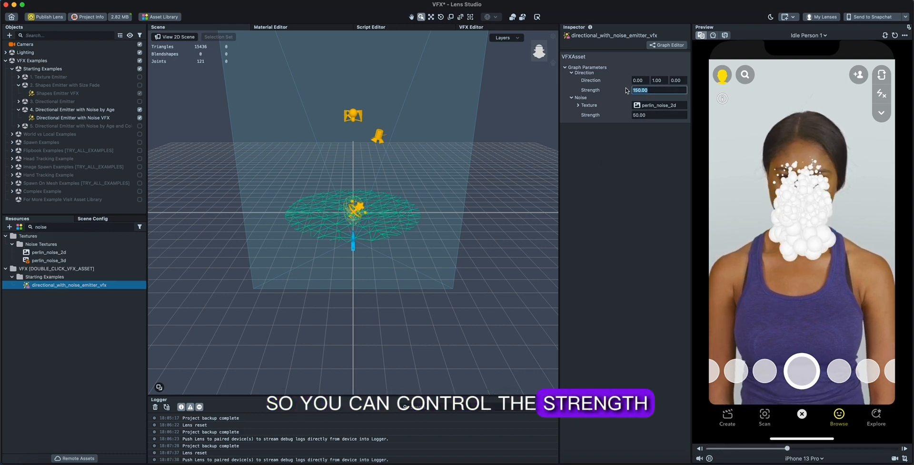
pyautogui.click(657, 80)
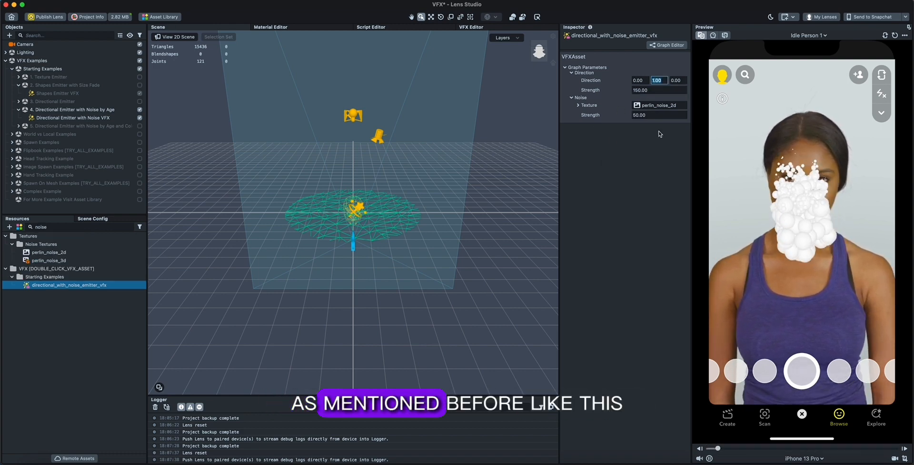
pyautogui.write('-10')
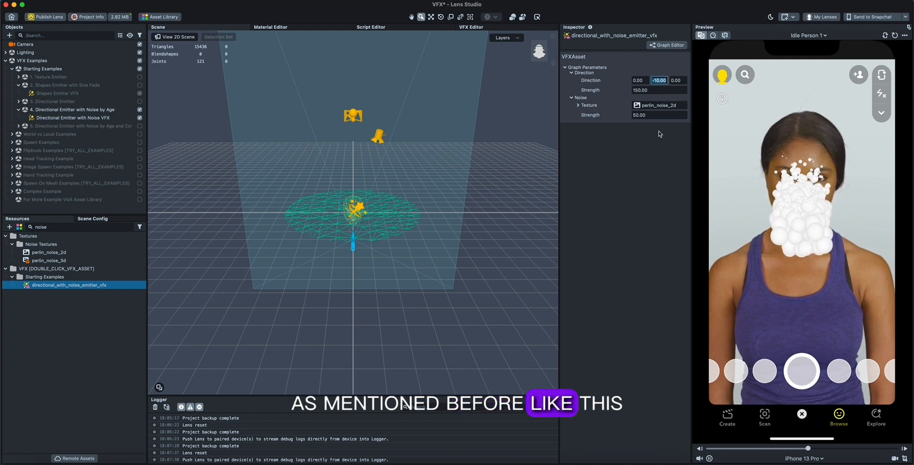
pyautogui.click(649, 174)
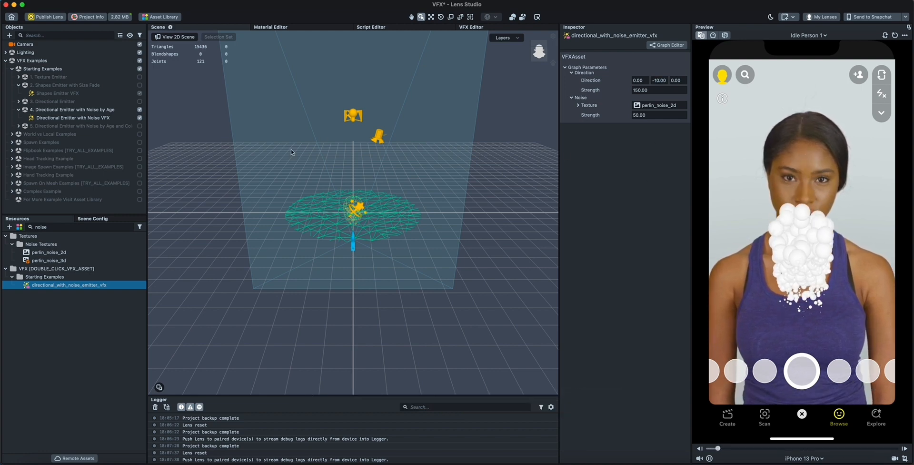
# Set the Z direction of directional_with_noise_emitter_vfx to 5.
pyautogui.doubleClick(675, 81)
pyautogui.write('5')
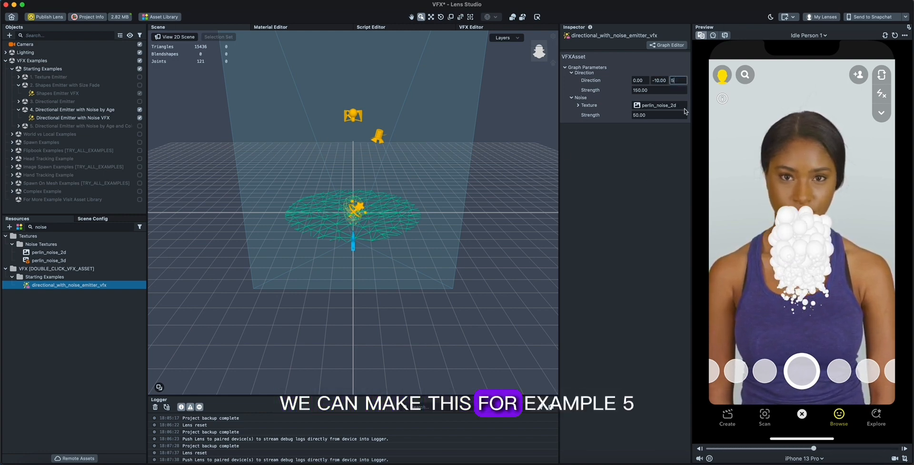
pyautogui.press('Return')
pyautogui.click(638, 252)
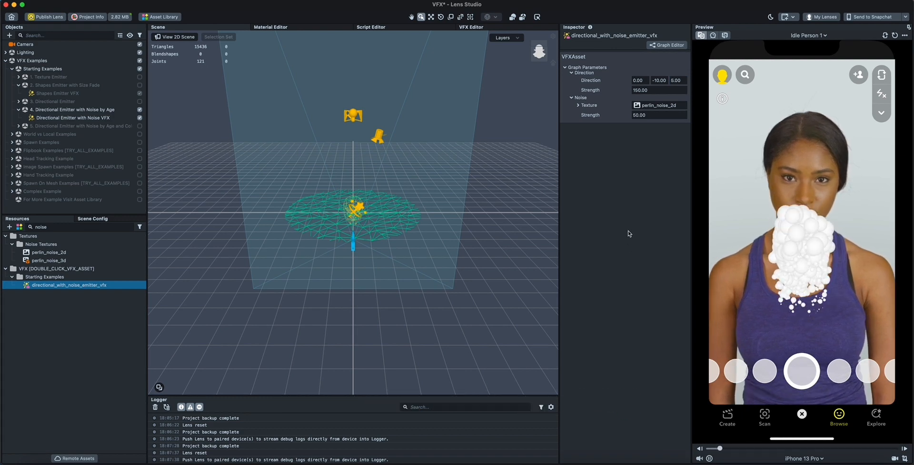
# Collapse the open emitter examples, disable 4. Directional Emitter with Noise by Age, and enable 5. Directional Emitter with Noise by Age and Color.
pyautogui.click(19, 85)
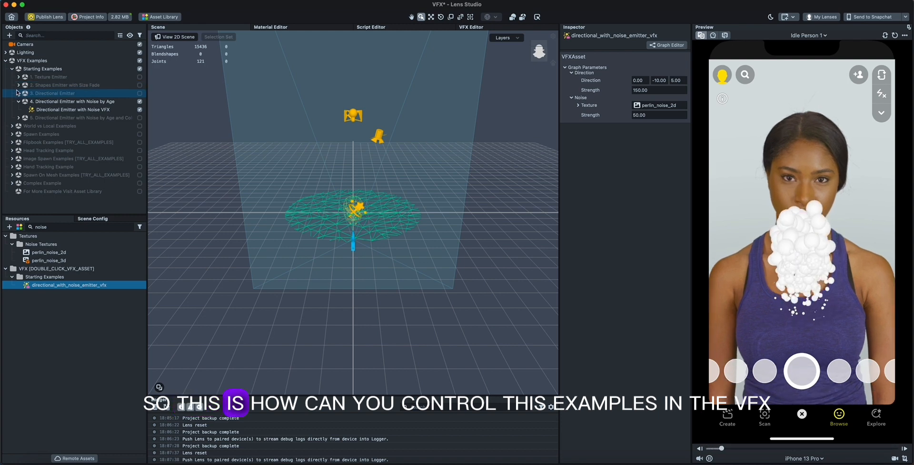
pyautogui.click(28, 69)
pyautogui.click(12, 69)
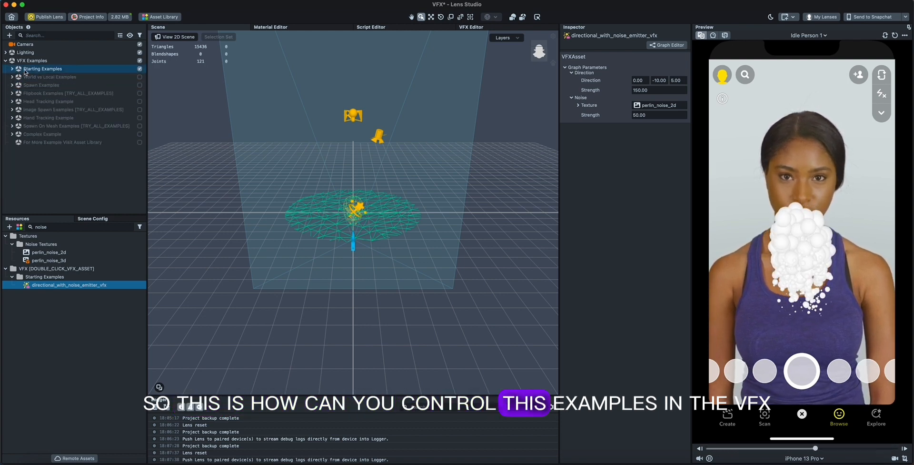
pyautogui.click(12, 69)
pyautogui.click(19, 101)
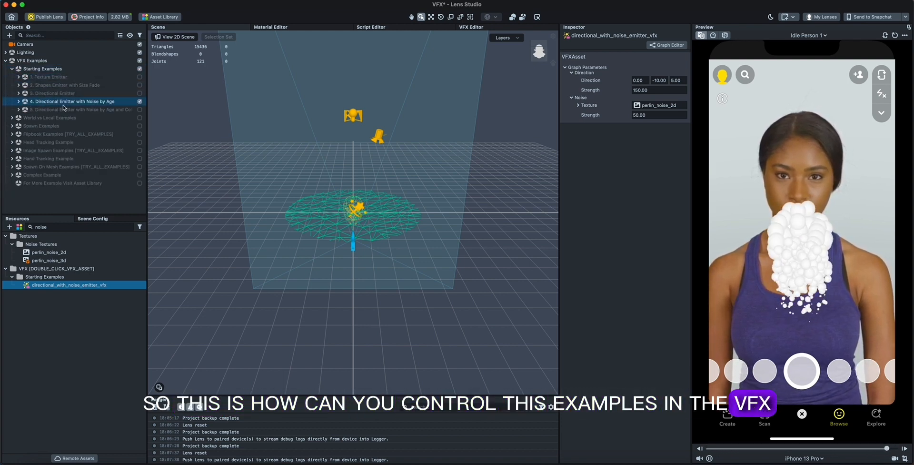
pyautogui.click(140, 101)
pyautogui.click(140, 109)
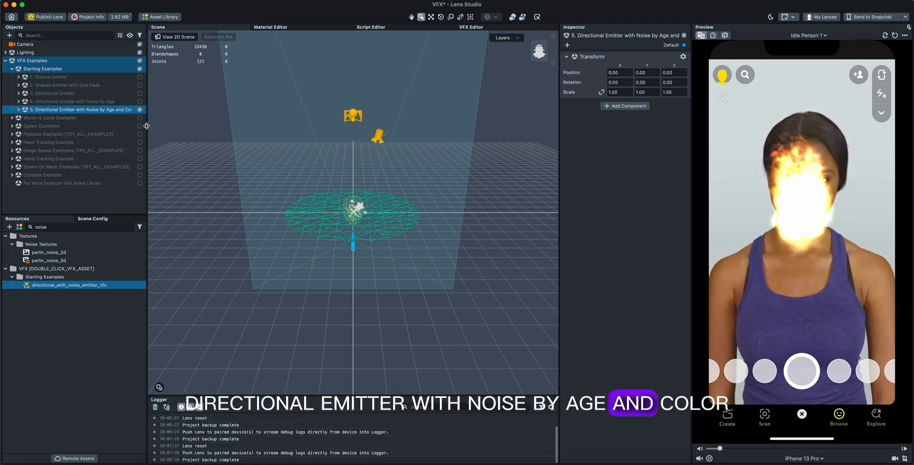
pyautogui.moveTo(149, 128)
pyautogui.mouseDown()
pyautogui.moveTo(190, 129)
pyautogui.moveTo(156, 129)
pyautogui.mouseUp()
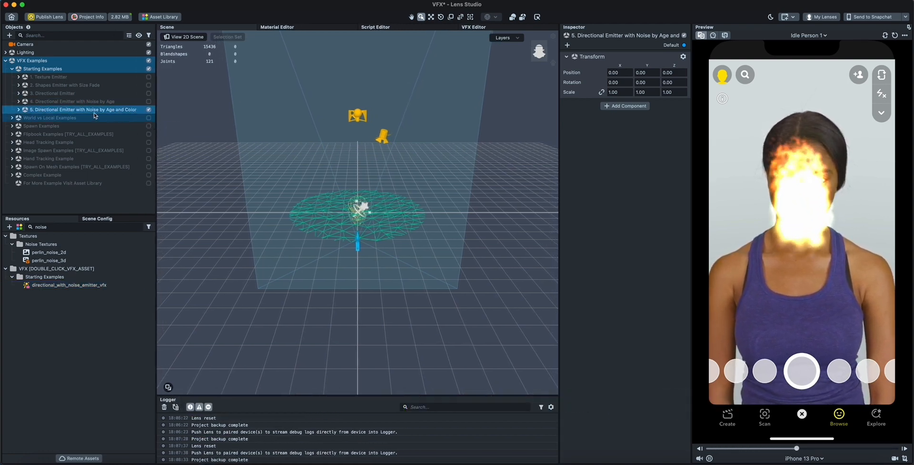
# Inspect the fifth example's Simple Fire VFX object and open its simple_fire_add_emitter_vfx asset by searching the resources for "simple".
pyautogui.click(19, 109)
pyautogui.click(52, 117)
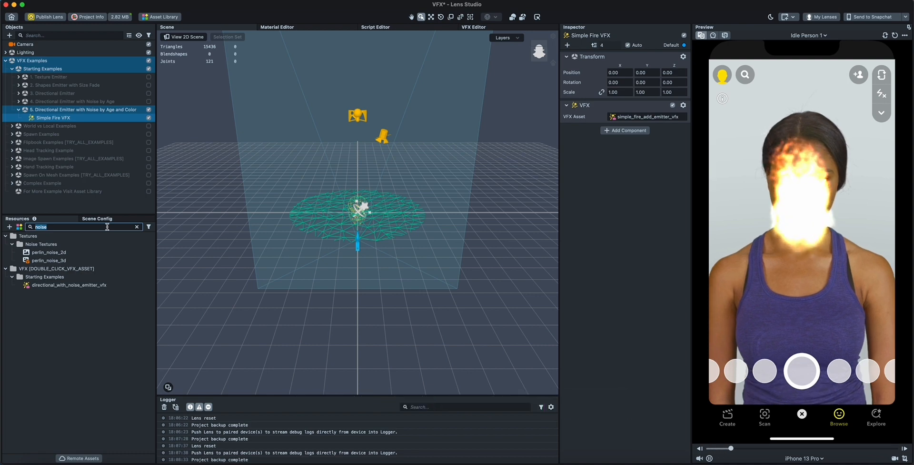
pyautogui.write('simple')
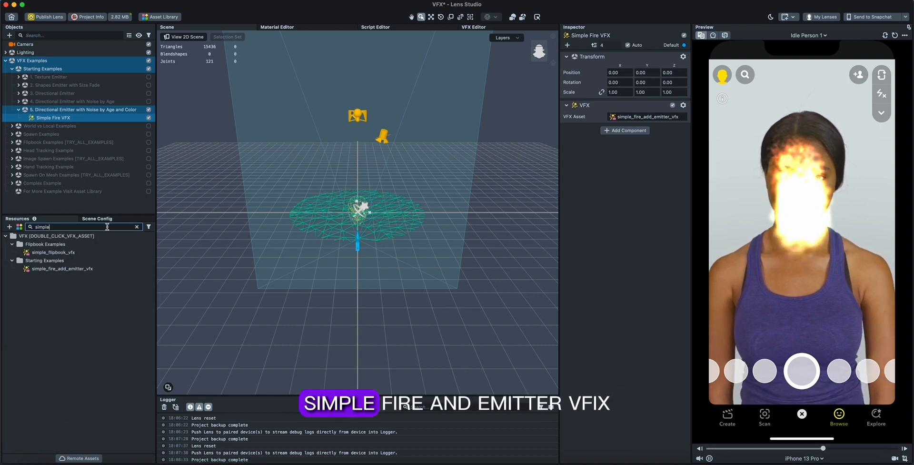
pyautogui.click(108, 268)
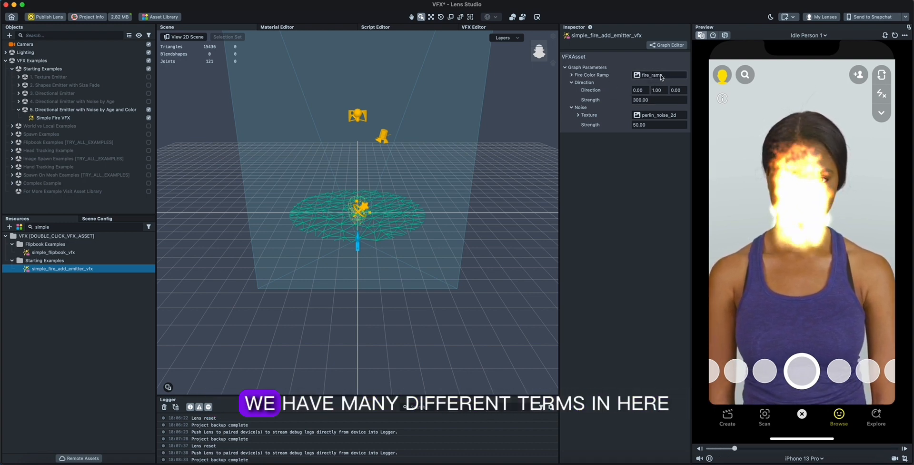
# Try rainbow_ramp as the Fire Color Ramp of simple_fire_add_emitter_vfx and reset the lens preview.
pyautogui.click(660, 75)
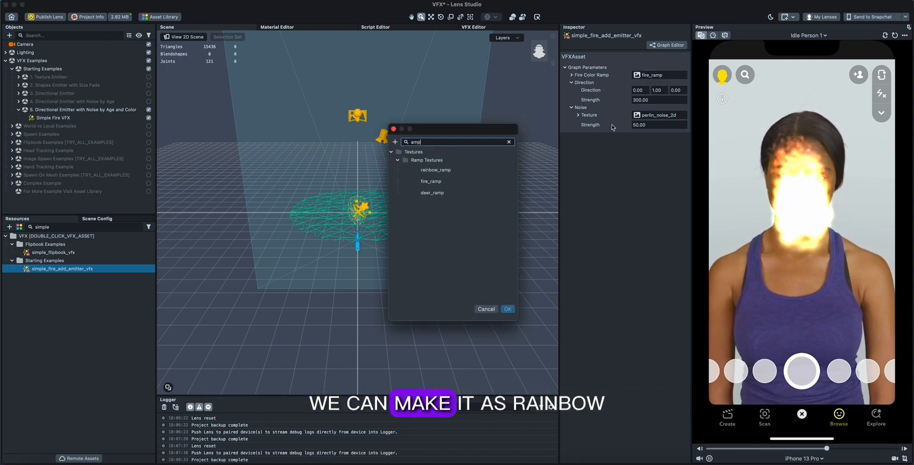
pyautogui.doubleClick(470, 172)
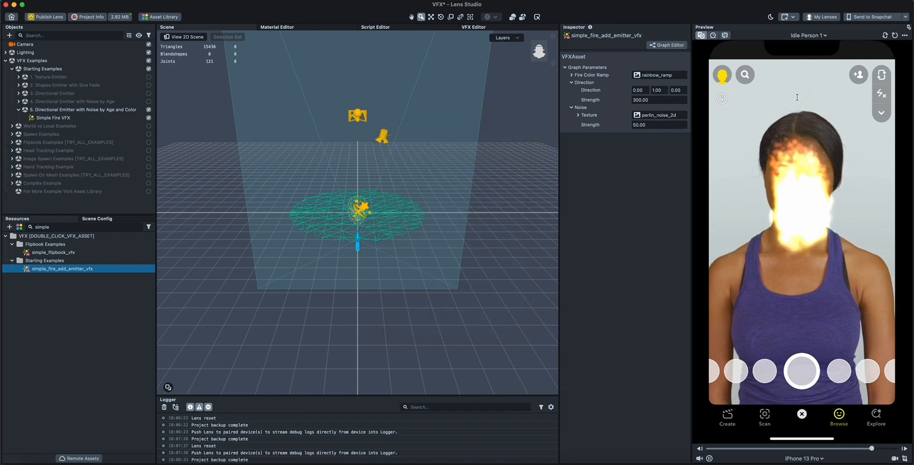
pyautogui.click(895, 36)
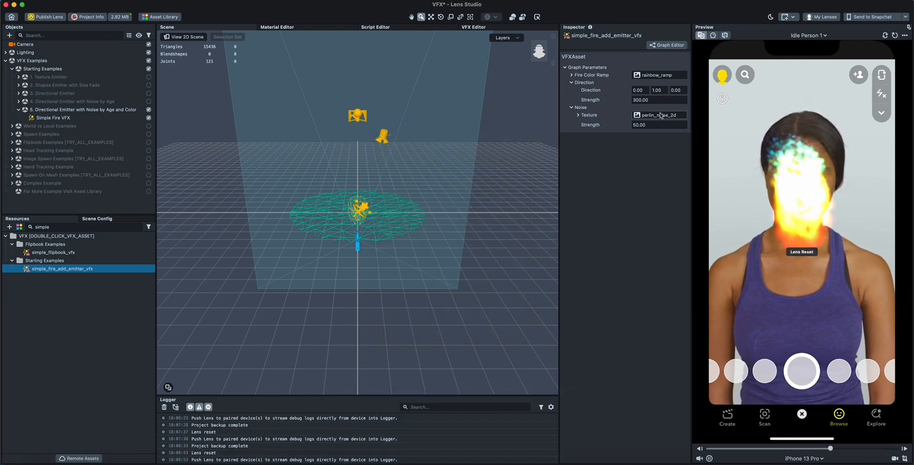
# Set the Fire Color Ramp of simple_fire_add_emitter_vfx to deer_ramp.
pyautogui.click(656, 76)
pyautogui.write('ramo')
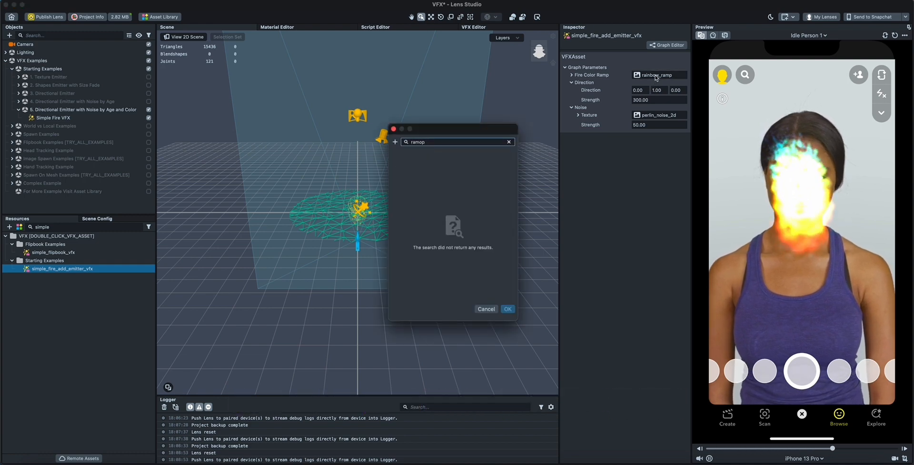
pyautogui.press('BackSpace')
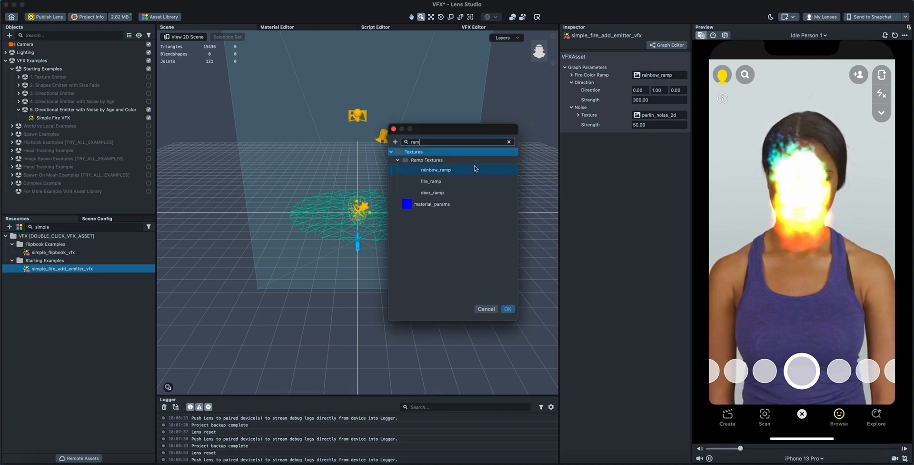
pyautogui.doubleClick(474, 189)
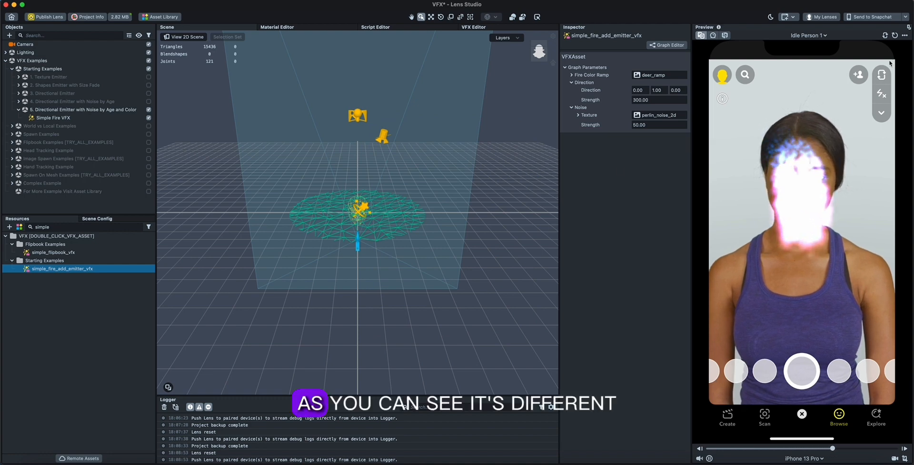
# Set simple_fire_add_emitter_vfx's direction strength to 150 and its noise strength to 20.
pyautogui.doubleClick(663, 99)
pyautogui.write('150')
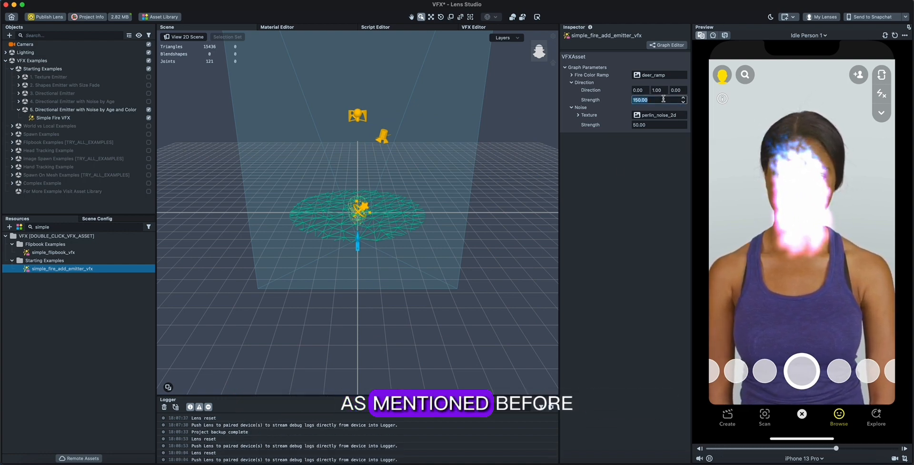
pyautogui.press('Return')
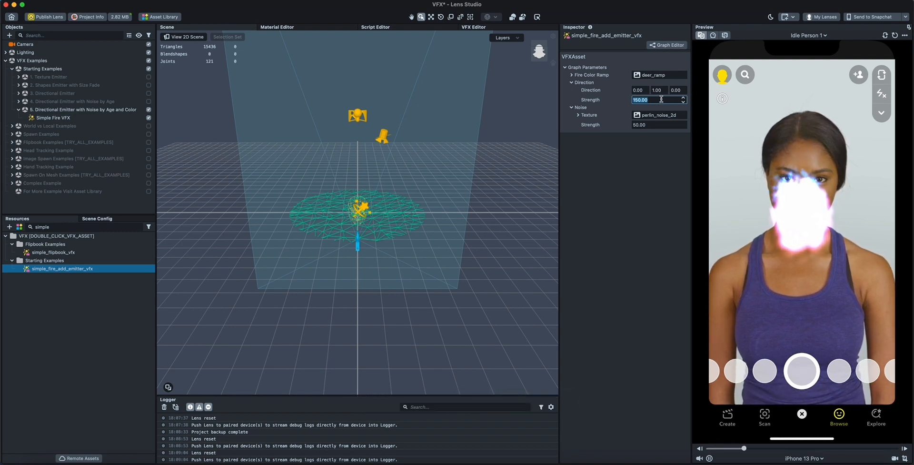
pyautogui.doubleClick(659, 124)
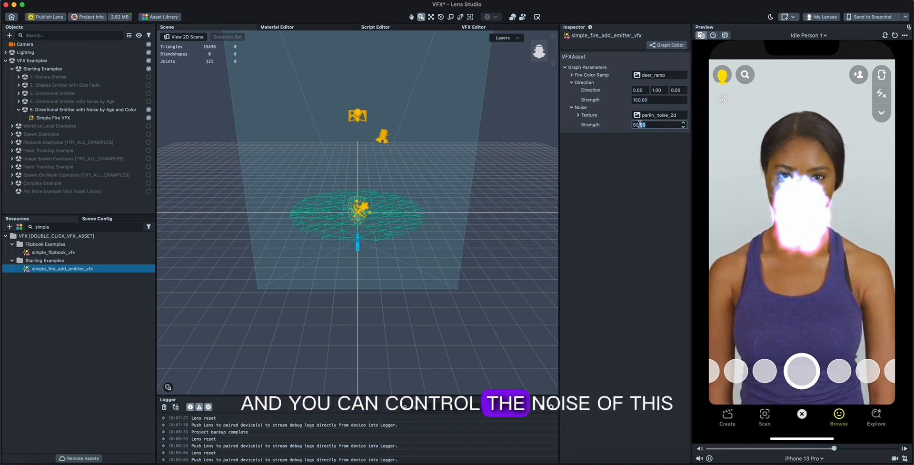
pyautogui.write('5')
pyautogui.press('BackSpace')
pyautogui.write('20')
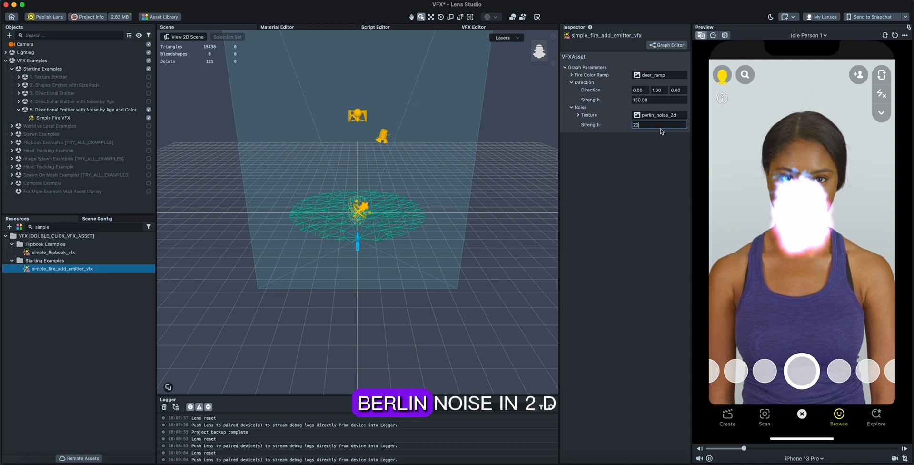
pyautogui.press('Return')
pyautogui.click(638, 188)
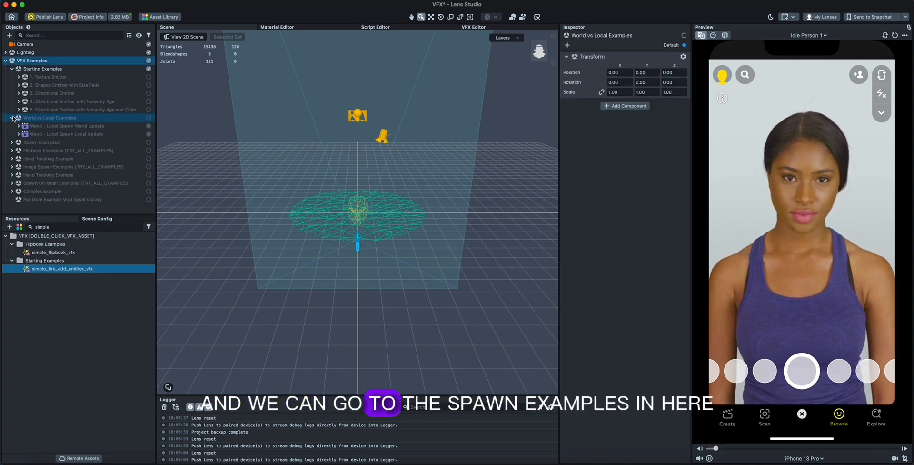
# Enable and expand Spawn Examples, keeping only Burst Example on by disabling Interactive Example - TAP and Continuous Example.
pyautogui.click(148, 126)
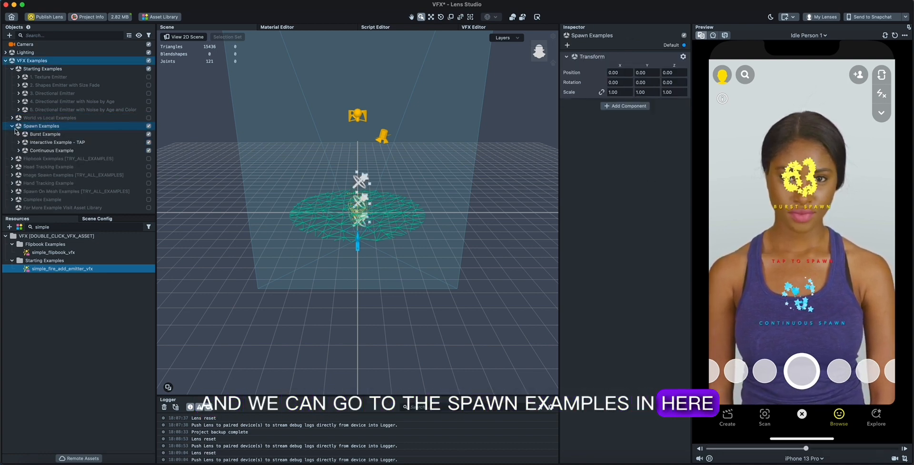
pyautogui.click(12, 125)
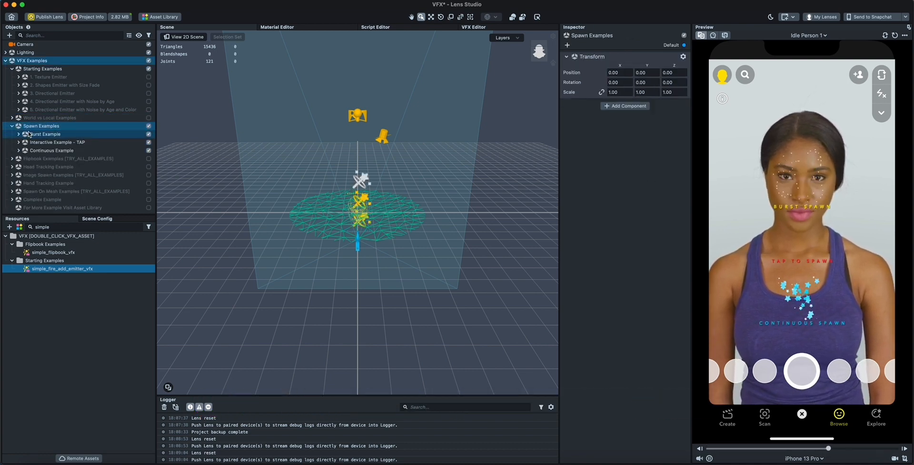
pyautogui.click(58, 141)
pyautogui.click(149, 150)
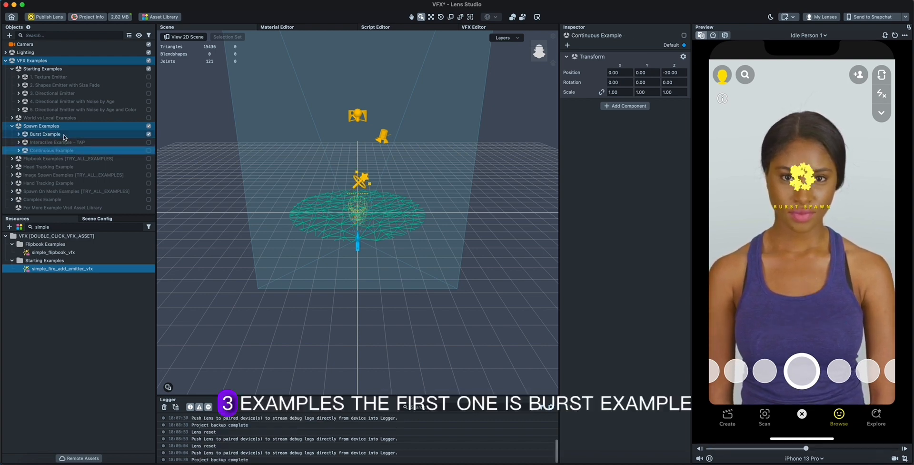
# Check the objects inside Burst Example, disable it, and enable Interactive Example - TAP.
pyautogui.click(18, 134)
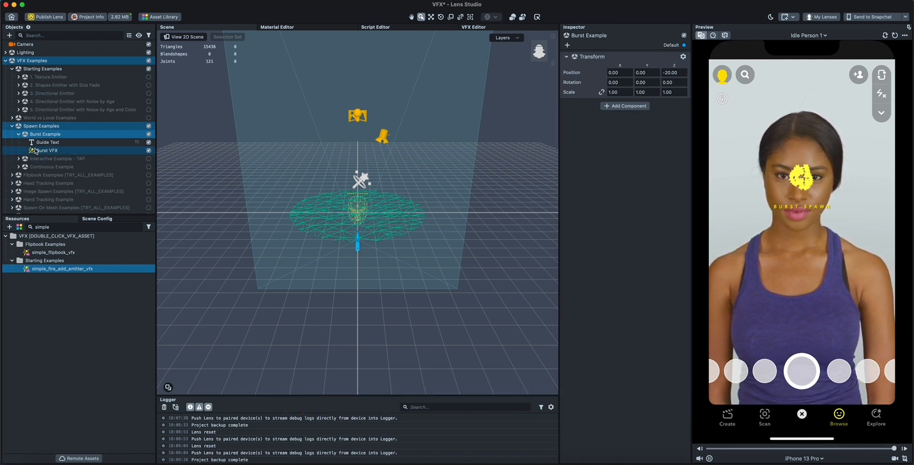
pyautogui.click(19, 134)
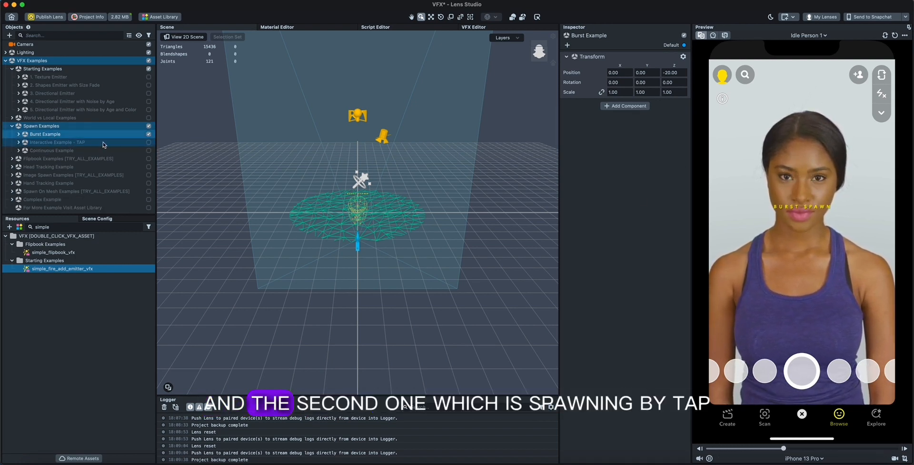
pyautogui.click(149, 134)
pyautogui.click(149, 142)
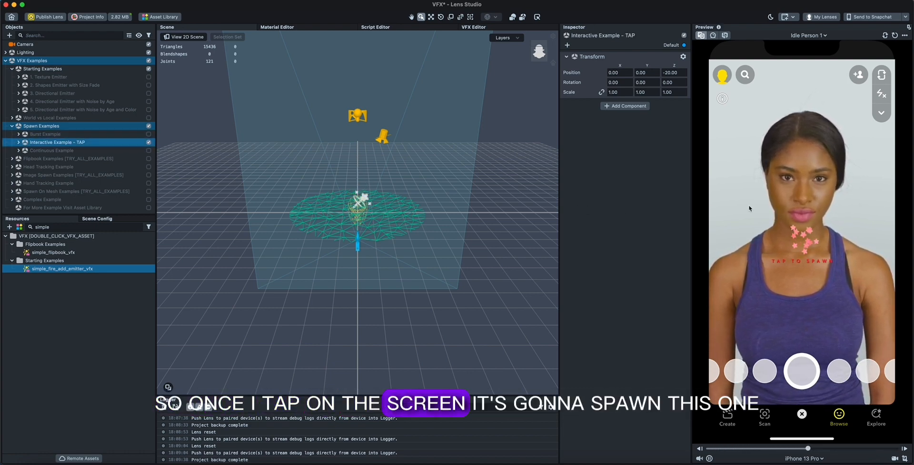
# In Interactive Example - TAP, try burst durations of 1 and 2 on the Burst On Tap script.
pyautogui.click(19, 142)
pyautogui.click(48, 151)
pyautogui.click(42, 158)
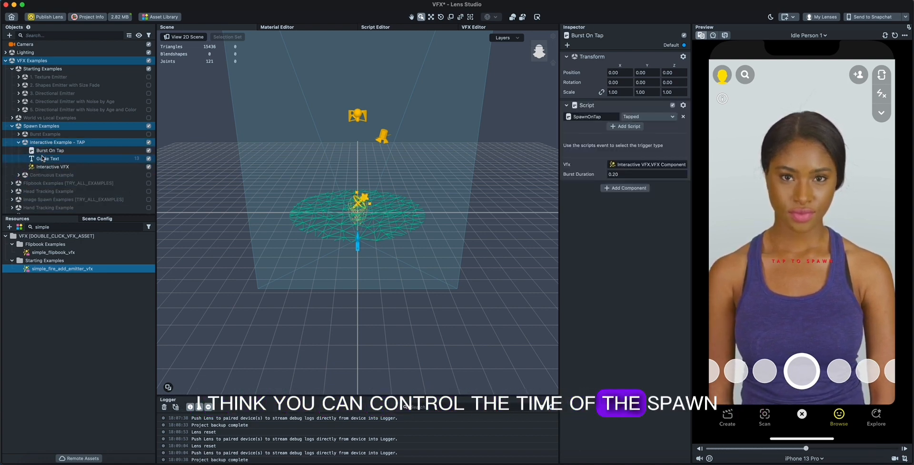
pyautogui.click(56, 151)
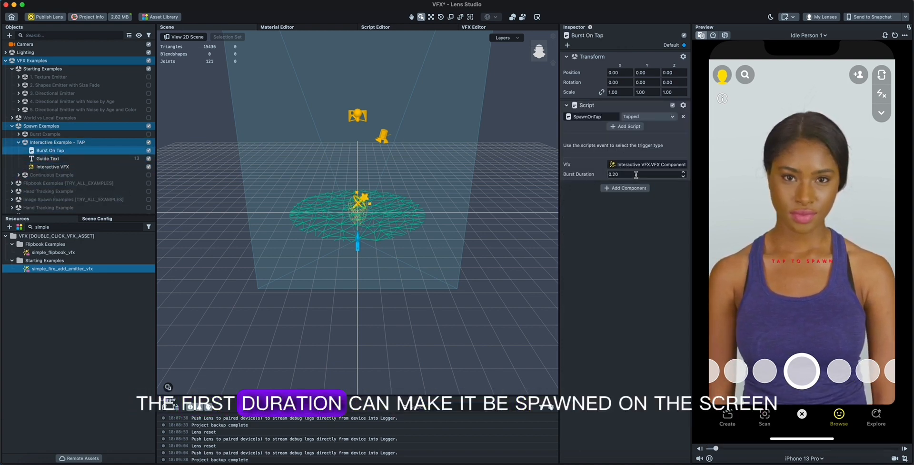
pyautogui.write('1')
pyautogui.press('Return')
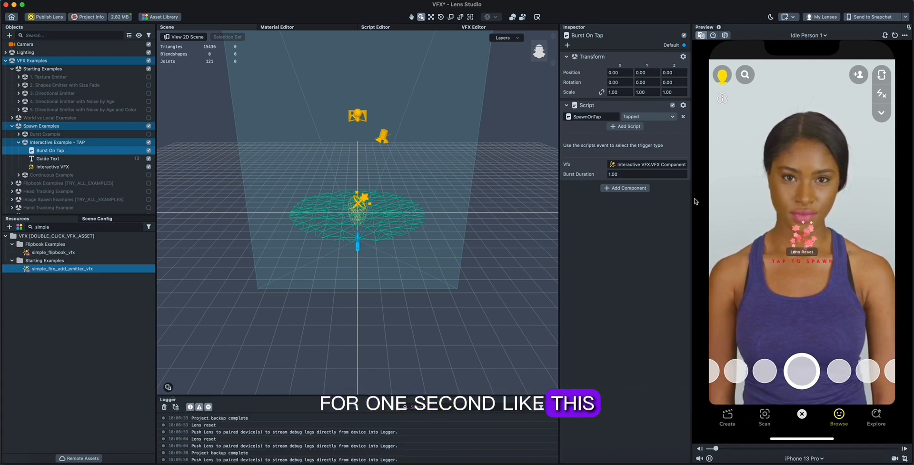
pyautogui.doubleClick(638, 174)
pyautogui.write('2')
pyautogui.press('Return')
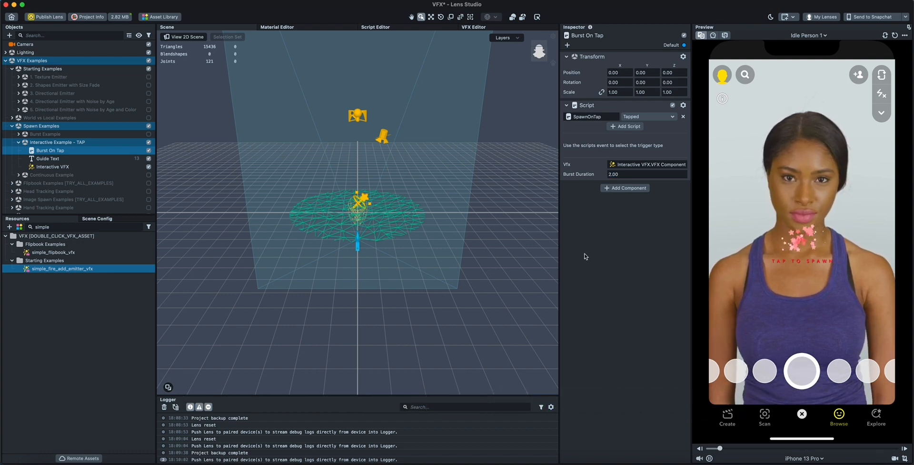
# Collapse and disable Interactive Example - TAP, and enable Continuous Example.
pyautogui.click(19, 142)
pyautogui.click(148, 142)
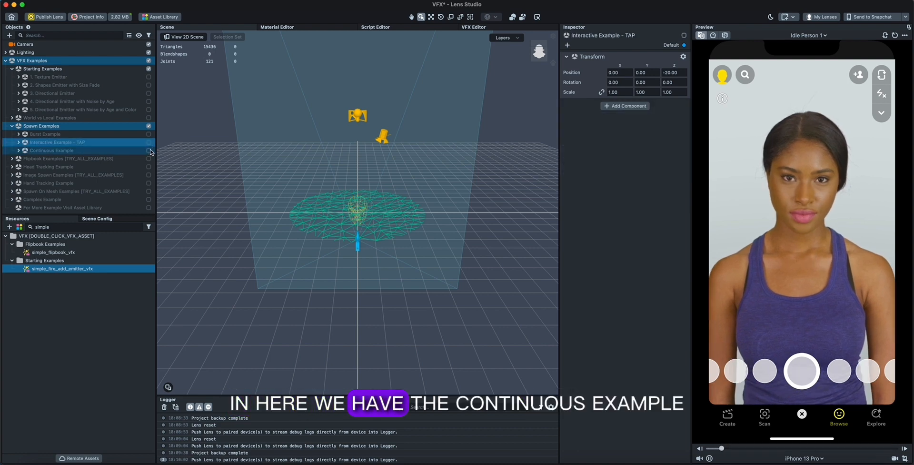
pyautogui.click(149, 150)
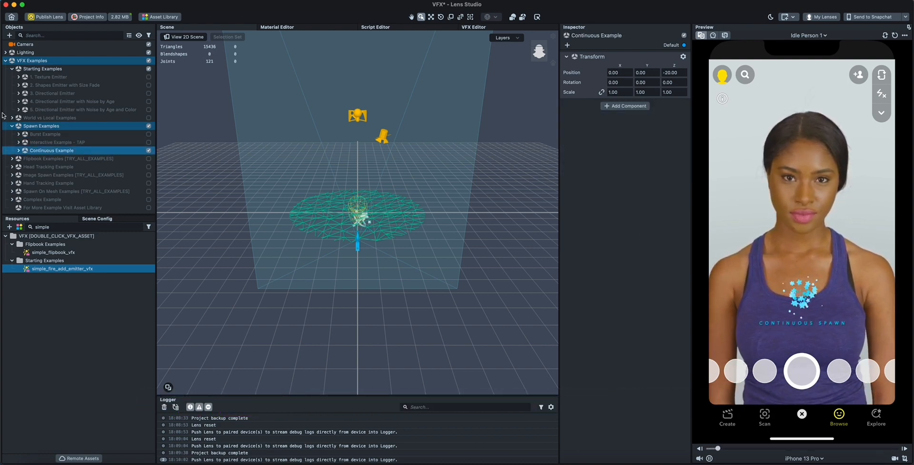
# Find continuous_spawn_vfx used by Continuous Example by searching the resources for "con", and replace its Main Texture with sphere_fade.
pyautogui.click(19, 150)
pyautogui.click(53, 166)
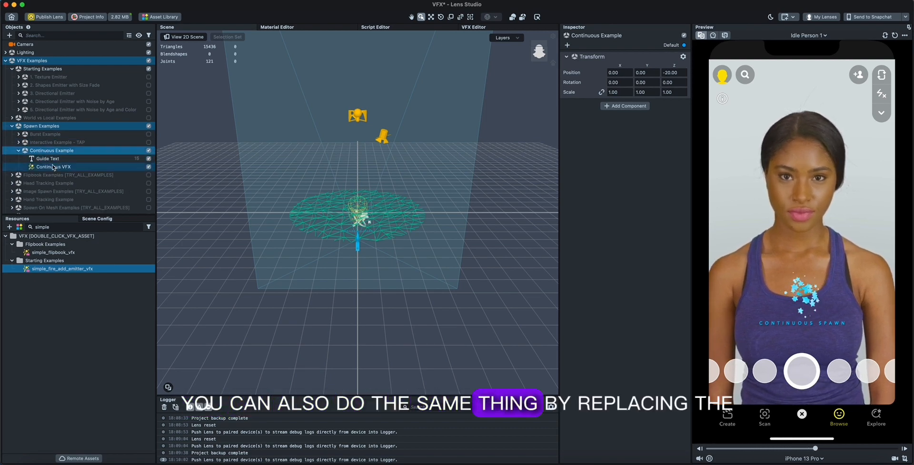
pyautogui.doubleClick(63, 226)
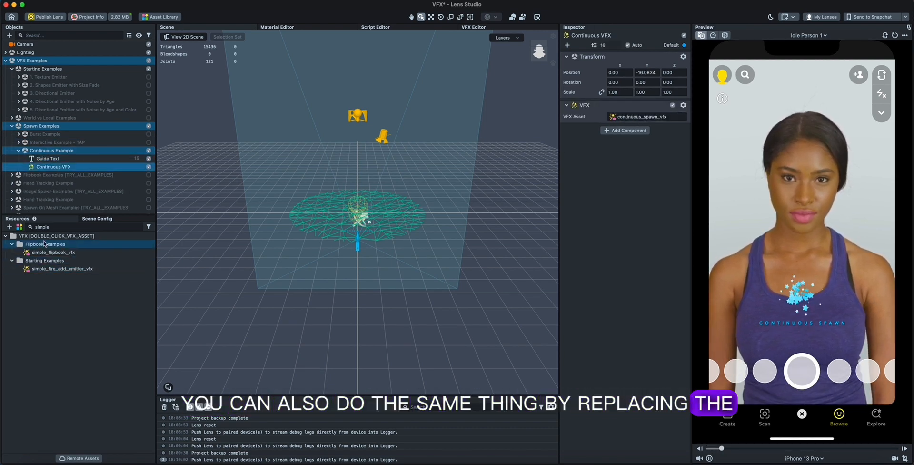
pyautogui.write('con')
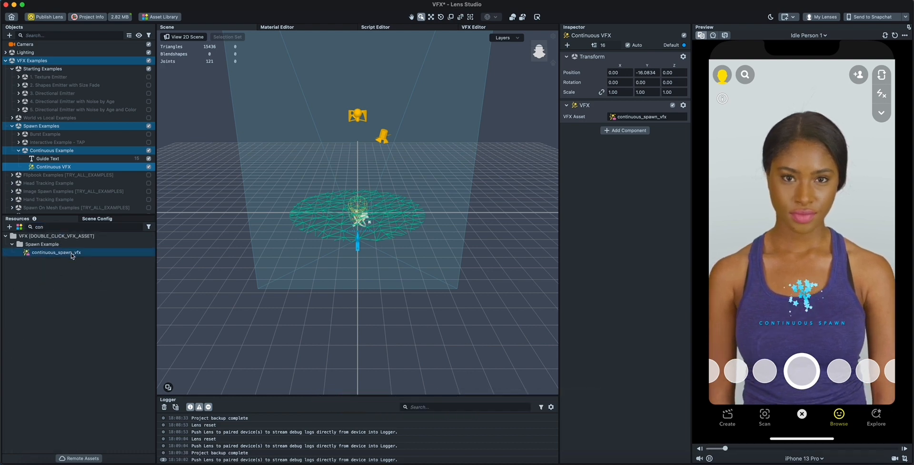
pyautogui.click(56, 252)
pyautogui.click(648, 75)
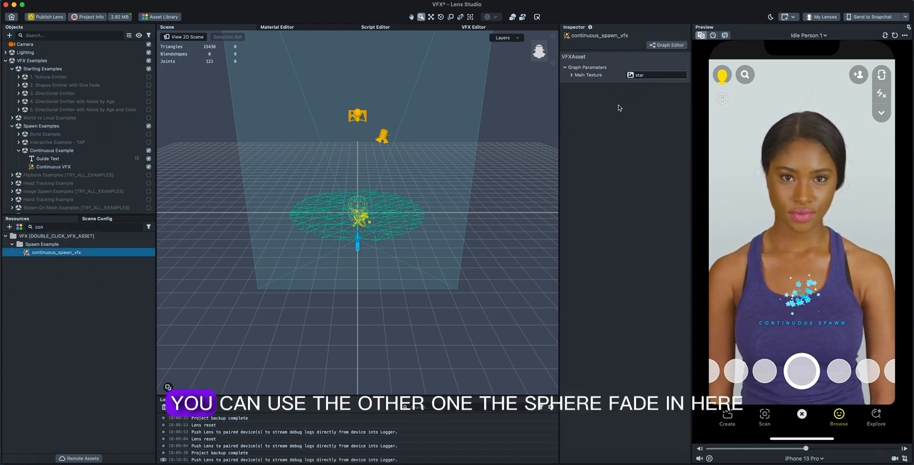
pyautogui.write('sphere')
pyautogui.doubleClick(444, 170)
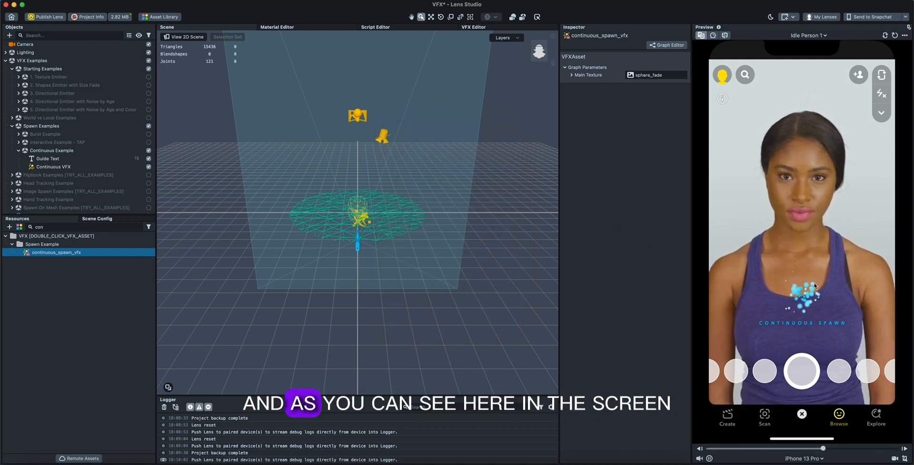
# Collapse and disable Spawn Examples, then enable and expand Flipbook Examples down to Simple Flipbook.
pyautogui.click(148, 126)
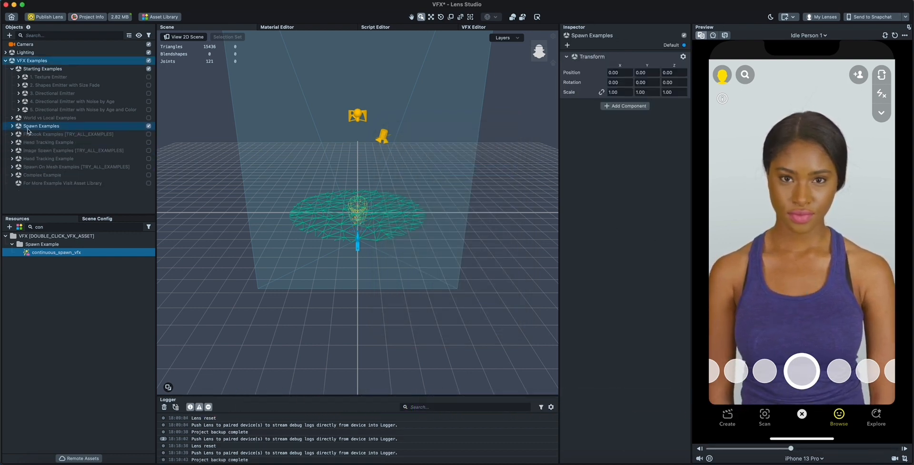
pyautogui.click(148, 127)
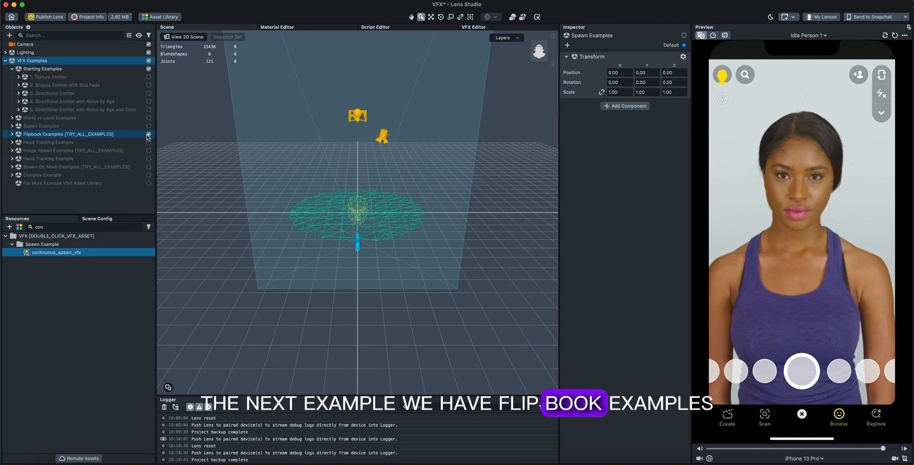
pyautogui.click(148, 135)
pyautogui.click(67, 141)
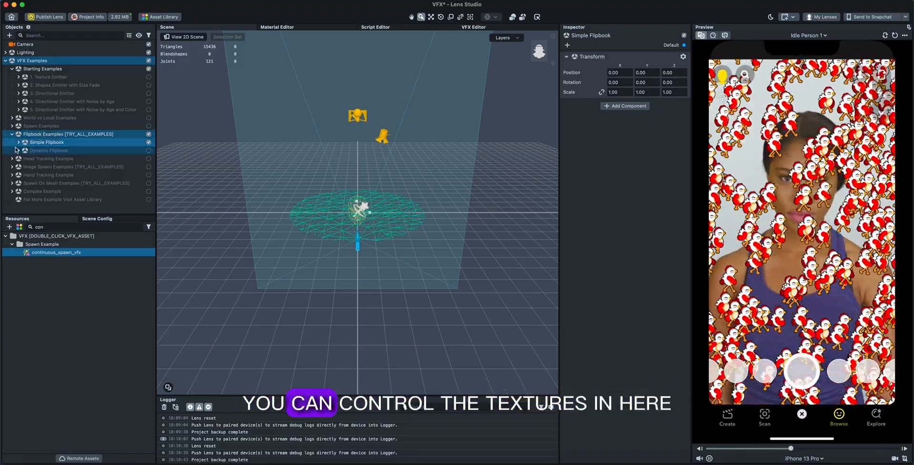
# Check the VFX asset of Simple Flipbook VFX and open simple_flipbook_vfx by searching the resources for "flip".
pyautogui.click(18, 142)
pyautogui.click(56, 151)
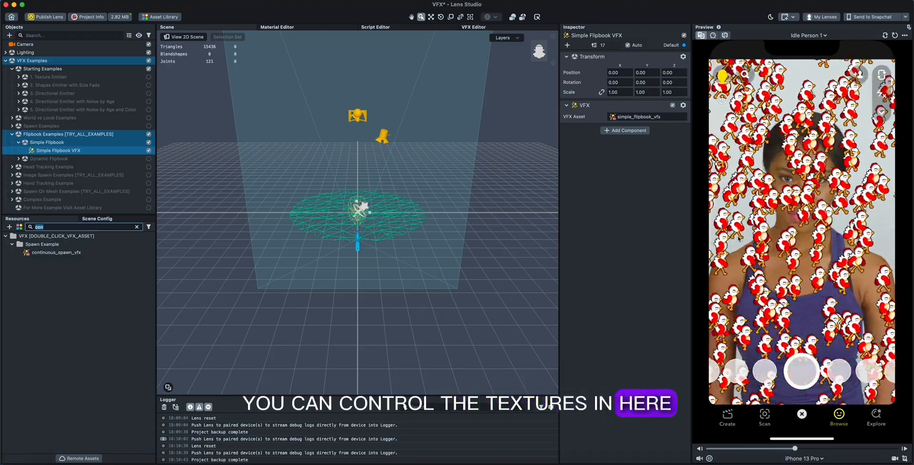
pyautogui.write('flip')
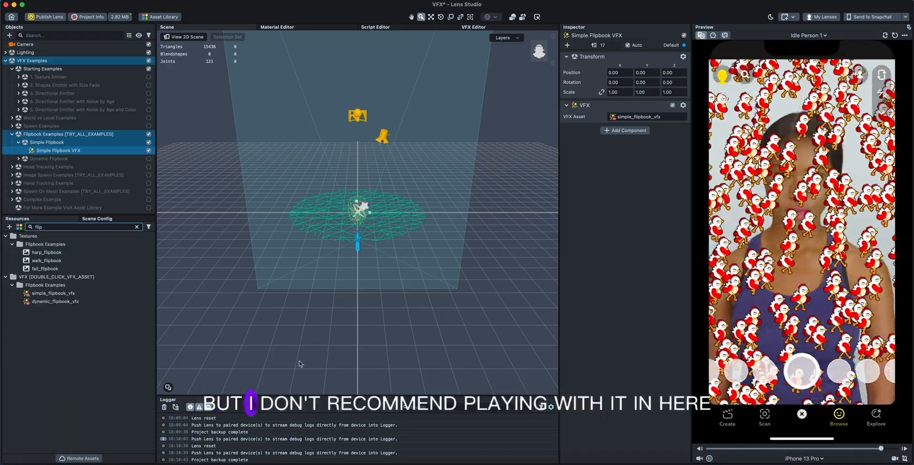
pyautogui.click(72, 295)
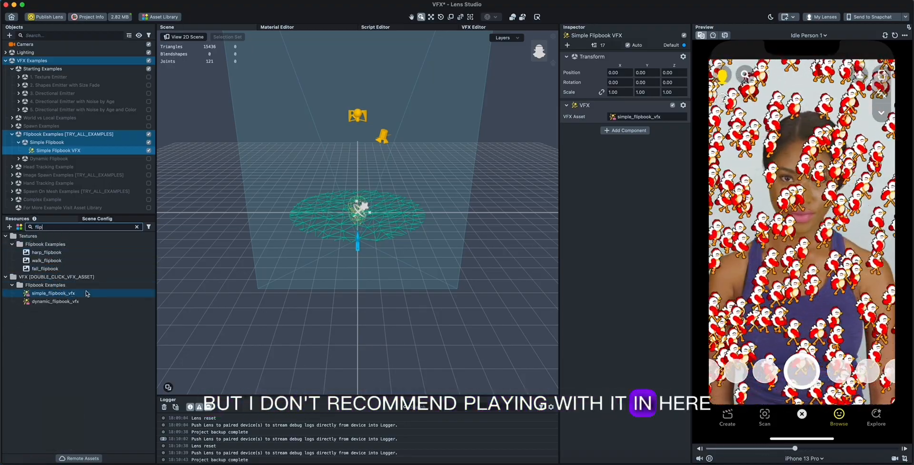
pyautogui.click(72, 294)
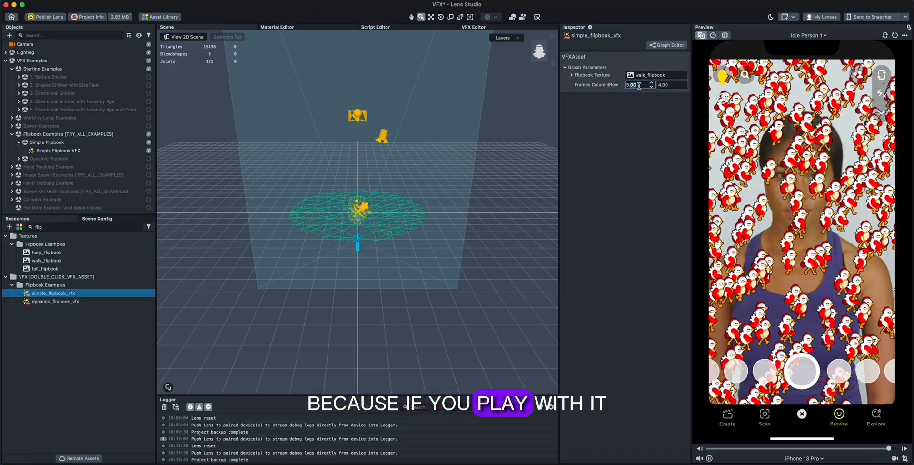
# Try 4 frame columns on simple_flipbook_vfx and set the column count back to 5.
pyautogui.doubleClick(639, 85)
pyautogui.write('4')
pyautogui.press('Return')
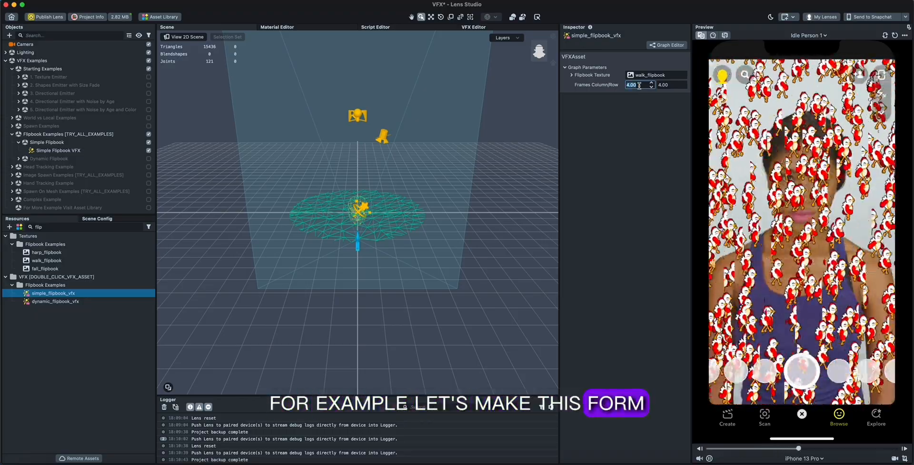
pyautogui.write('5')
pyautogui.press('Return')
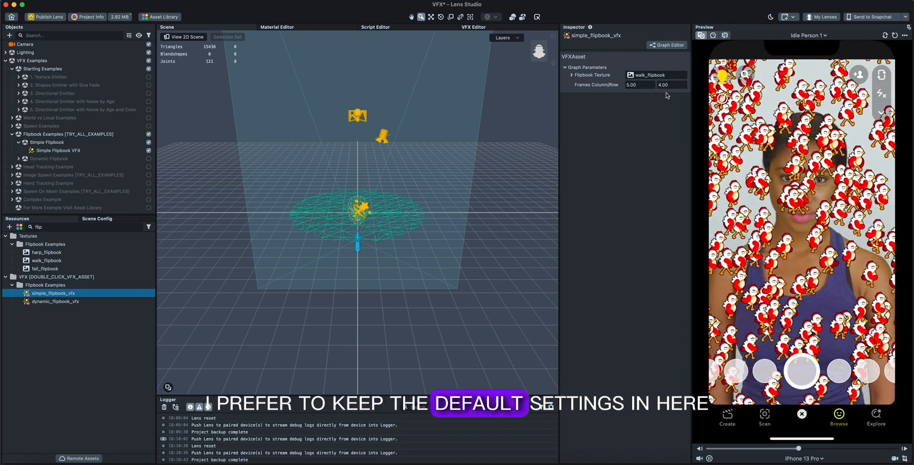
# Disable Simple Flipbook, and enable and expand Dynamic Flipbook.
pyautogui.click(143, 142)
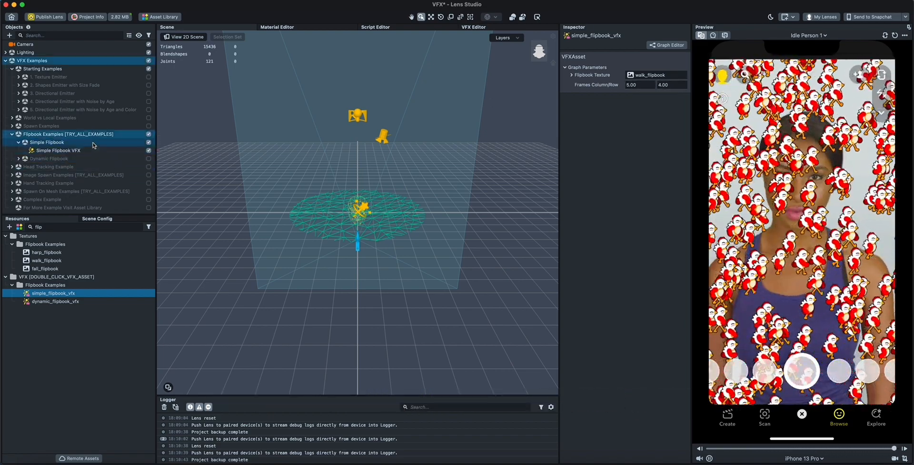
pyautogui.click(149, 142)
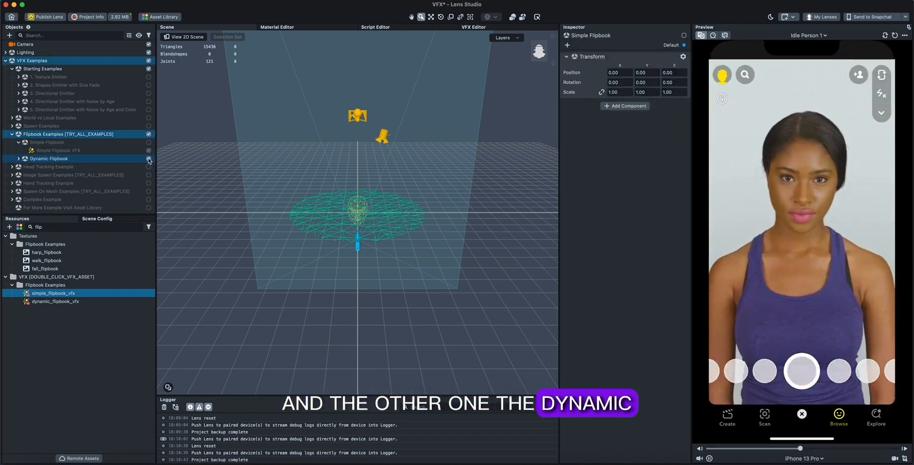
pyautogui.click(148, 159)
pyautogui.click(28, 160)
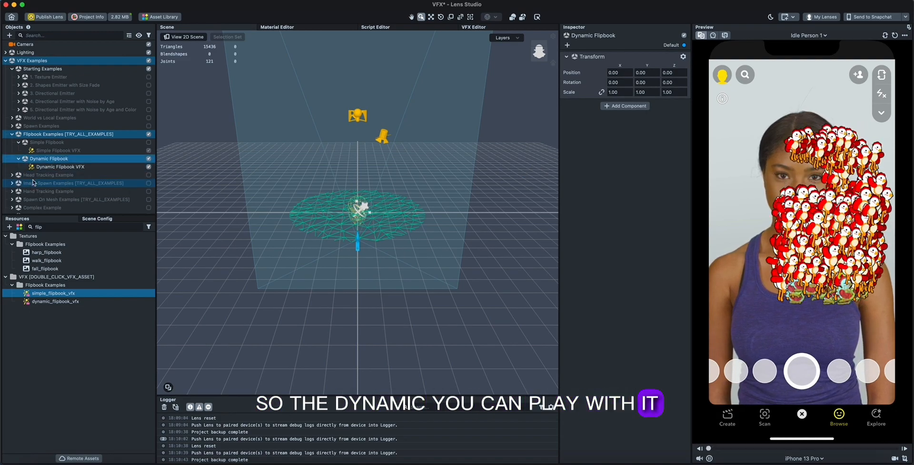
# Set the Ground Height of dynamic_flipbook_vfx to -30, and view its fall_flipbook and harp_flipbook textures.
pyautogui.click(57, 167)
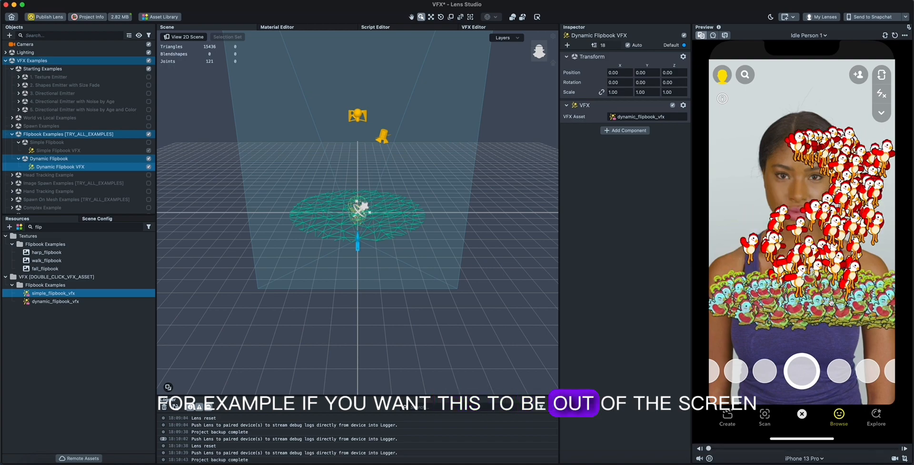
pyautogui.click(54, 301)
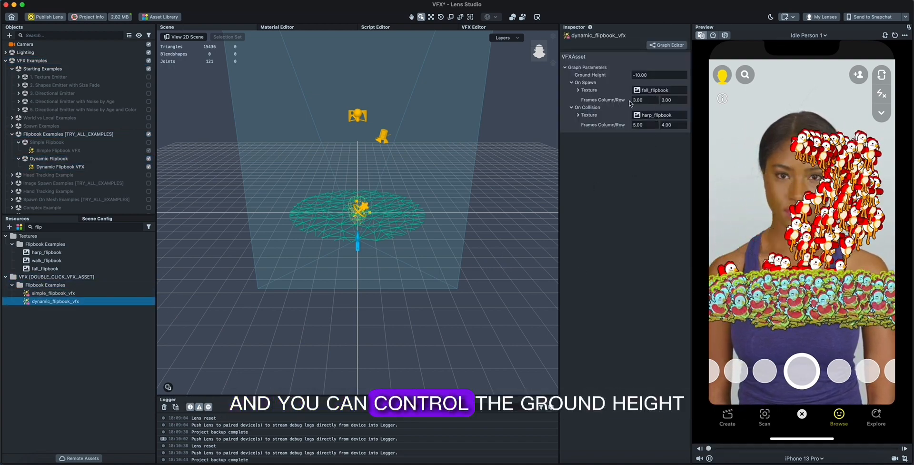
pyautogui.click(662, 73)
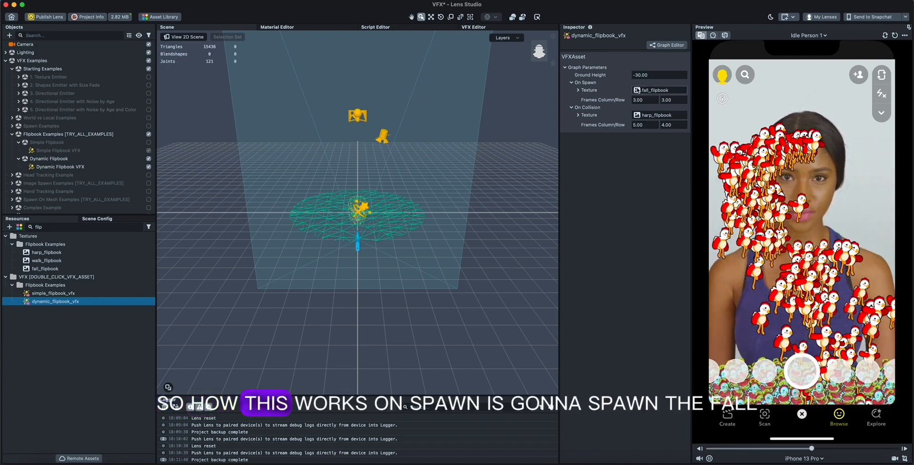
pyautogui.click(66, 269)
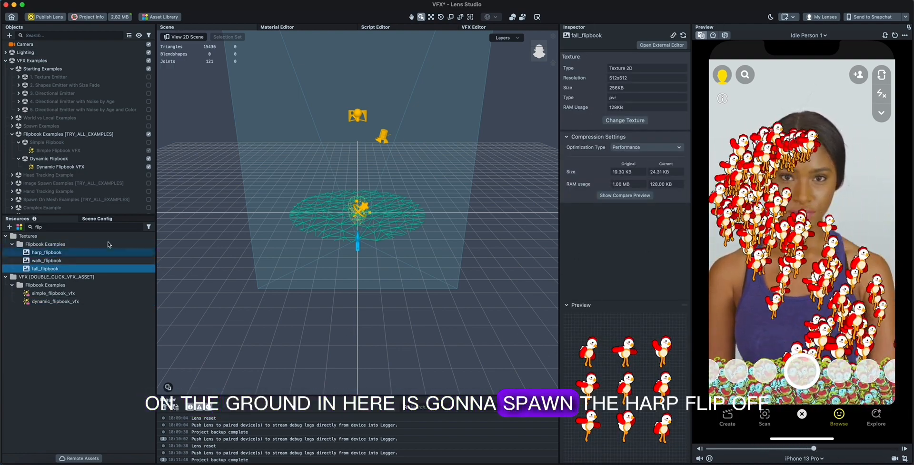
pyautogui.click(75, 252)
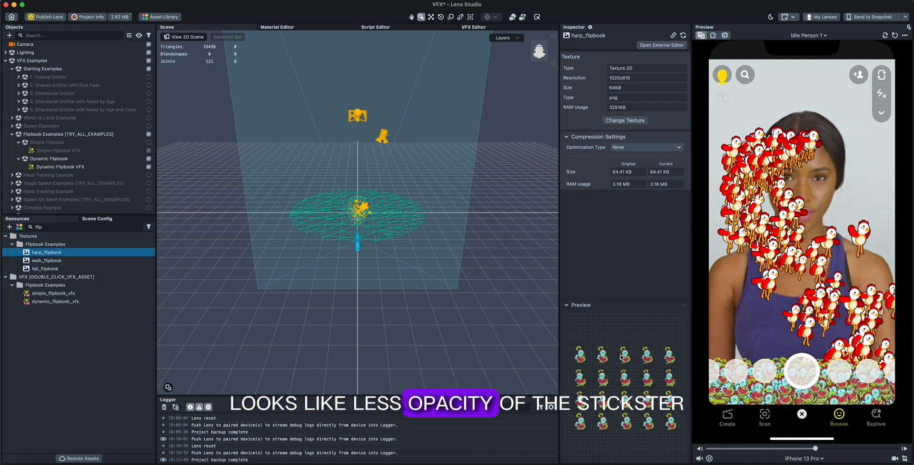
# Collapse and disable Flipbook Examples, and enable Head Tracking Example, expanding Rotate Around Head Anchor.
pyautogui.click(18, 141)
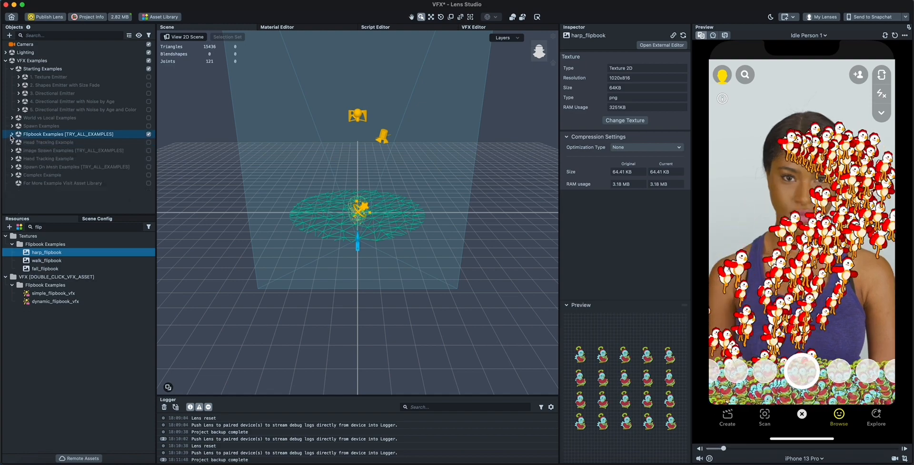
pyautogui.click(115, 134)
pyautogui.click(149, 134)
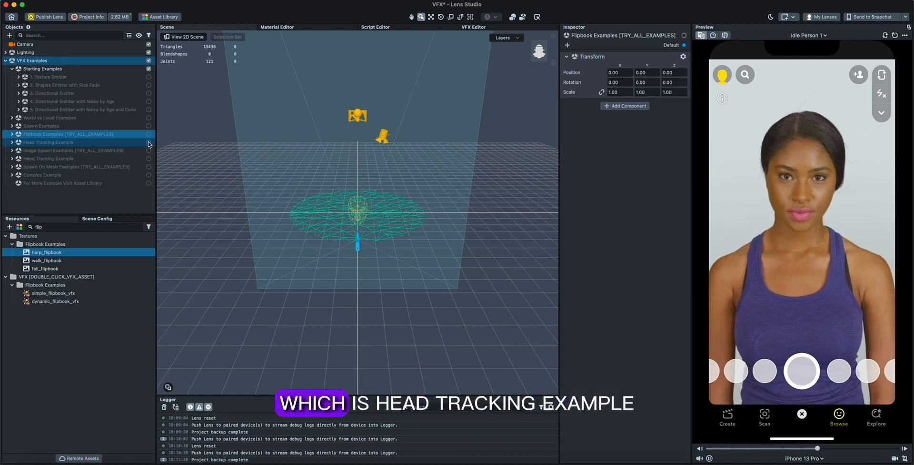
pyautogui.click(12, 141)
pyautogui.click(21, 151)
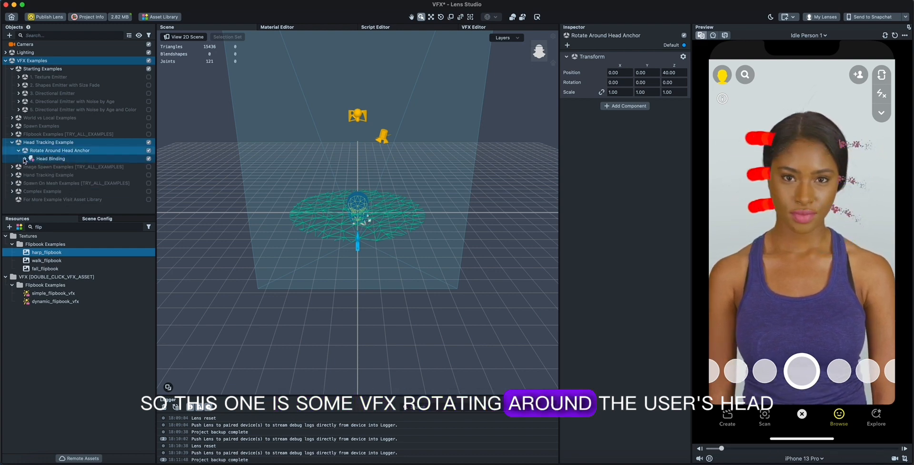
# On the Duplicate VFX script under Head Binding, try Supported RT 2 with a Y offset of 3.
pyautogui.click(65, 167)
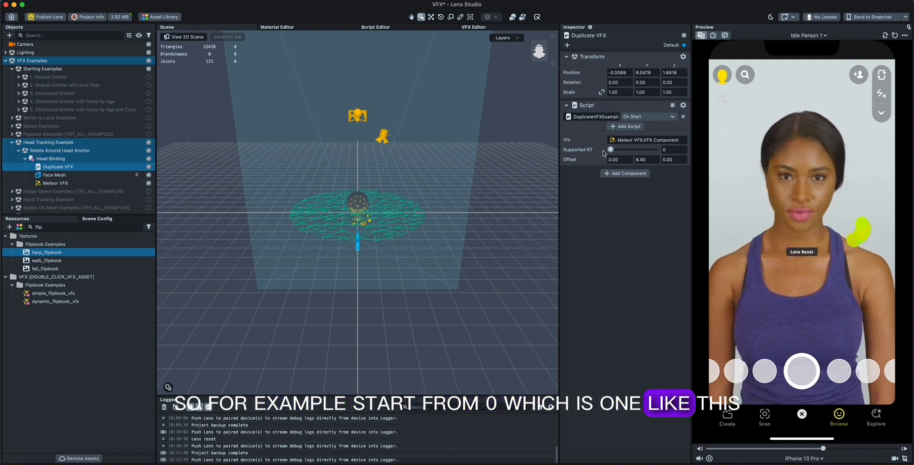
pyautogui.moveTo(618, 151); pyautogui.dragTo(620, 151)
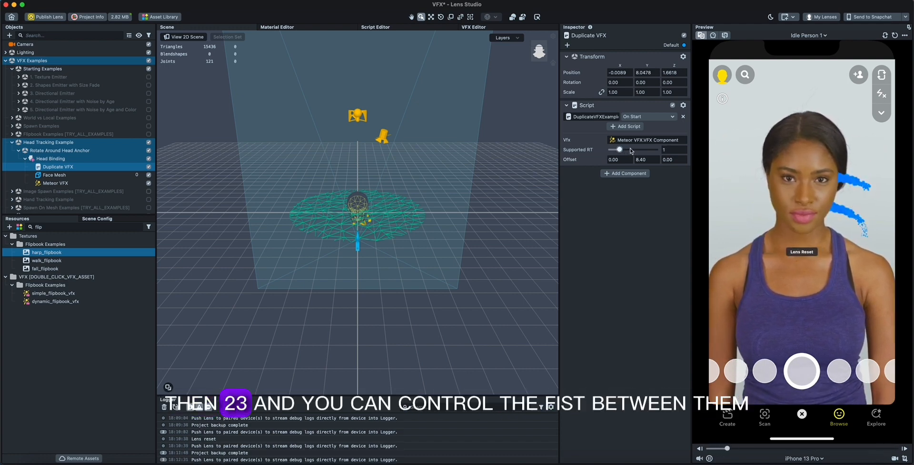
pyautogui.click(646, 160)
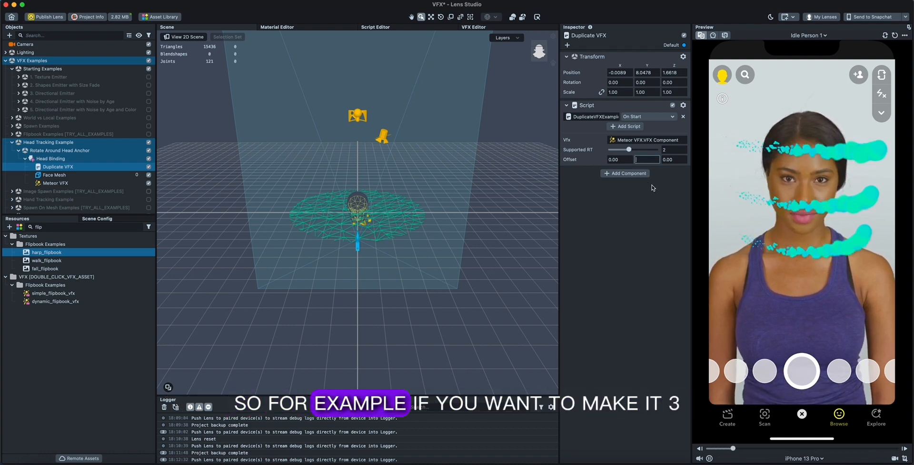
pyautogui.write('3')
pyautogui.press('Return')
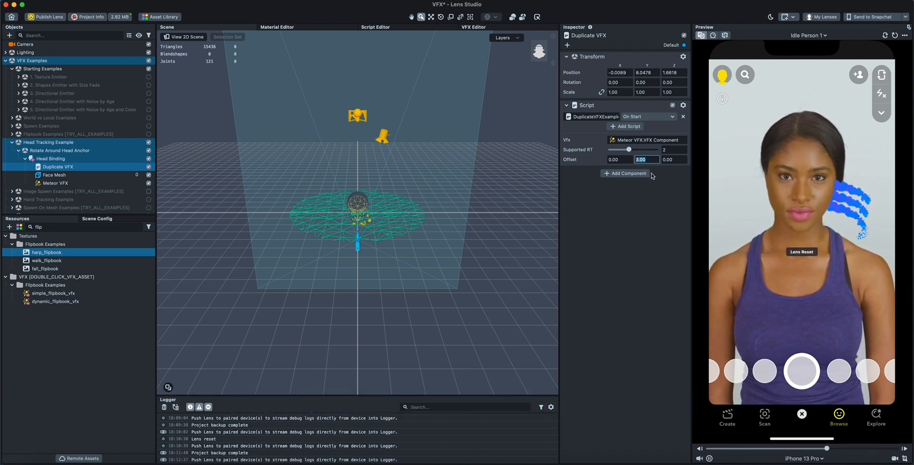
# Set the Duplicate VFX script's Supported RT to 4 and its Y offset to 3.5.
pyautogui.click(807, 213)
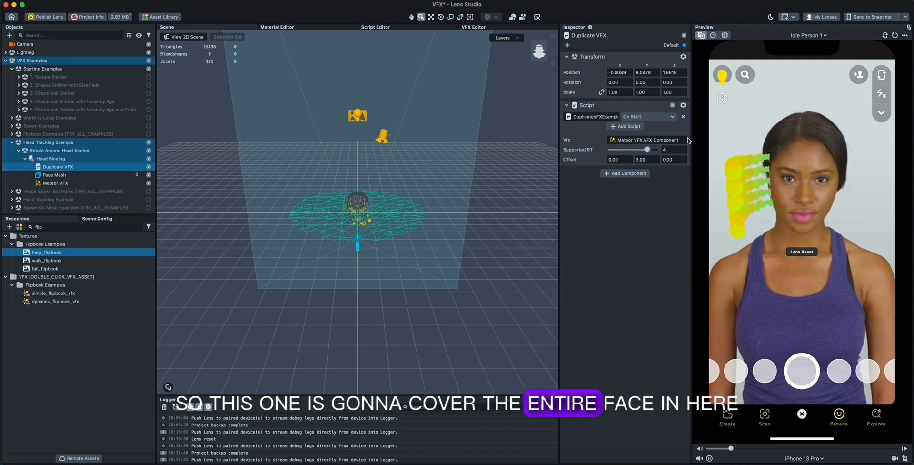
pyautogui.click(646, 159)
pyautogui.write('3.5')
pyautogui.press('Return')
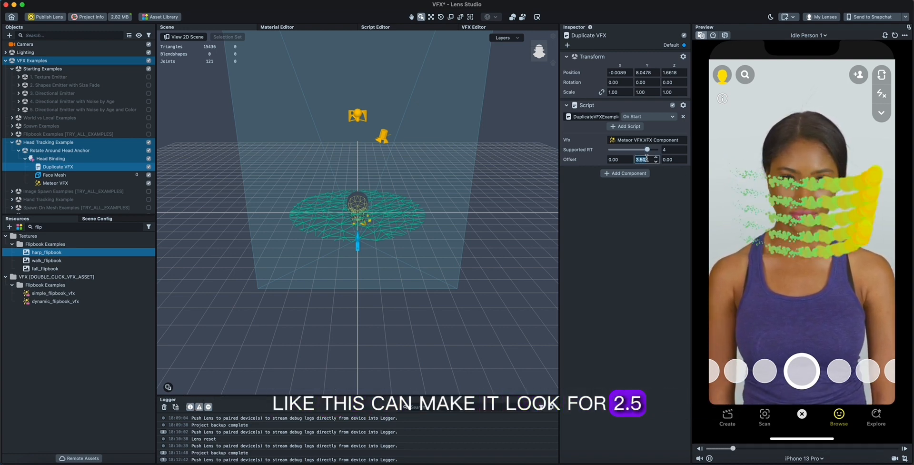
pyautogui.click(686, 240)
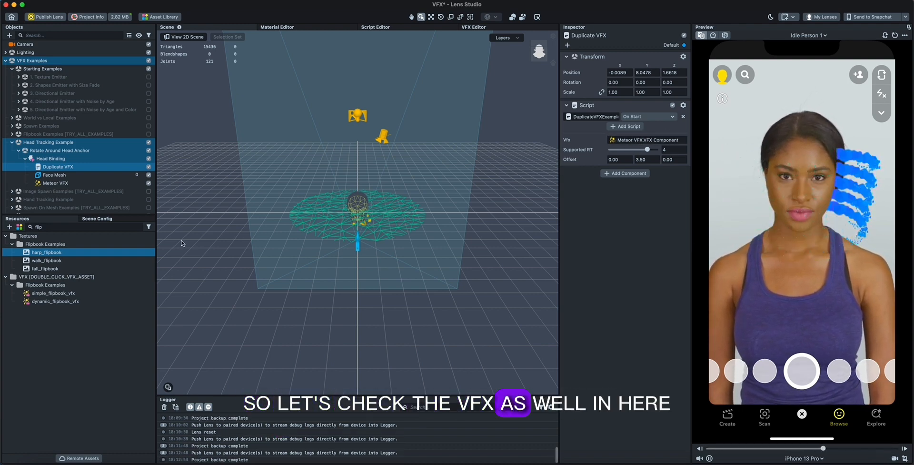
# Find the meteor_vfx asset in the resources, set its Color Ramp to fire_ramp, and reset the preview.
pyautogui.click(70, 236)
pyautogui.doubleClick(68, 227)
pyautogui.write('met')
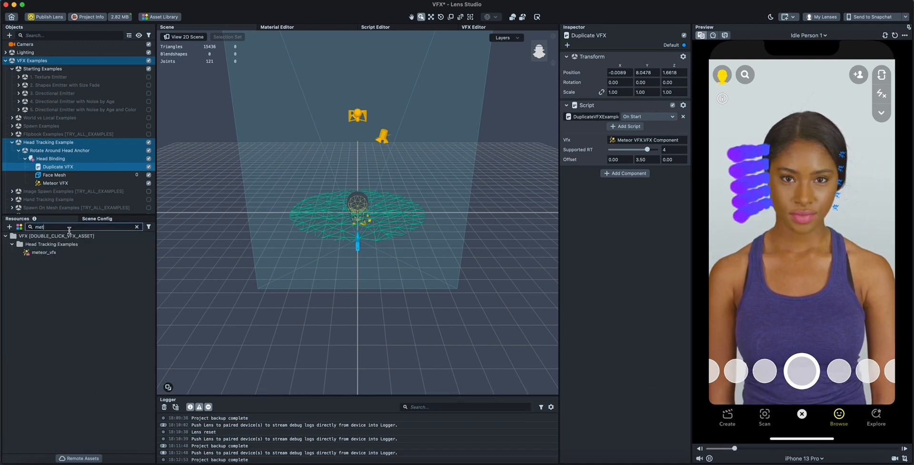
pyautogui.click(44, 252)
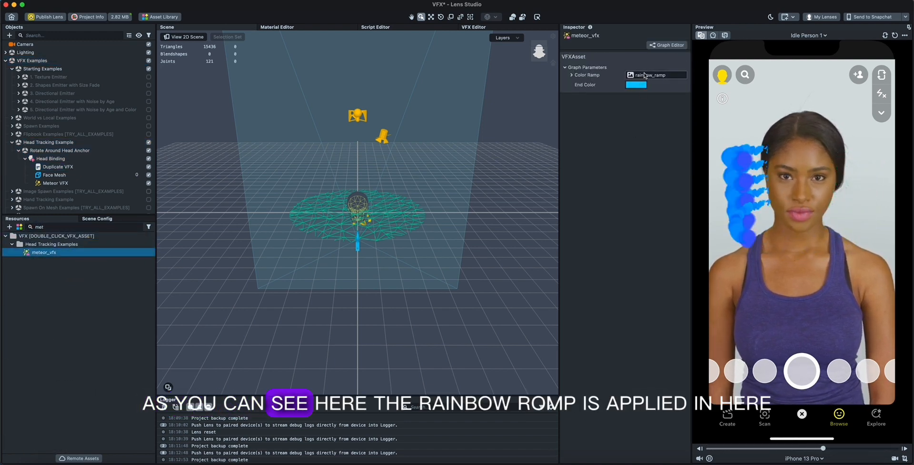
pyautogui.click(669, 76)
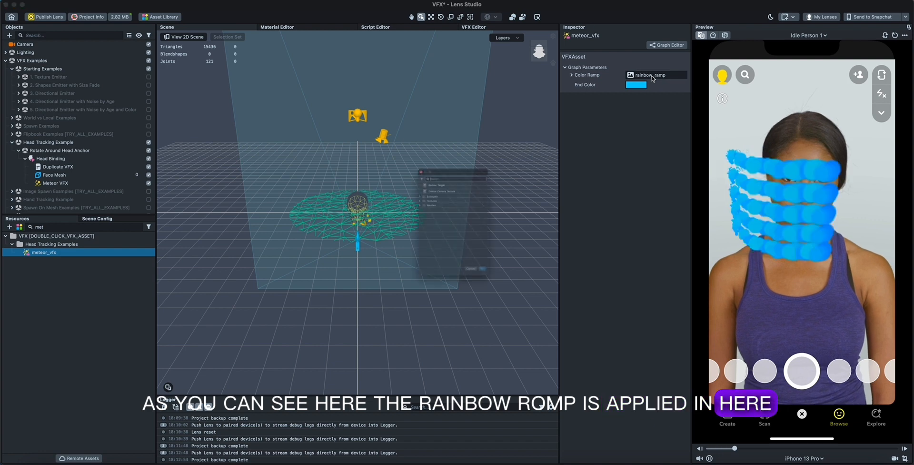
pyautogui.write('fire')
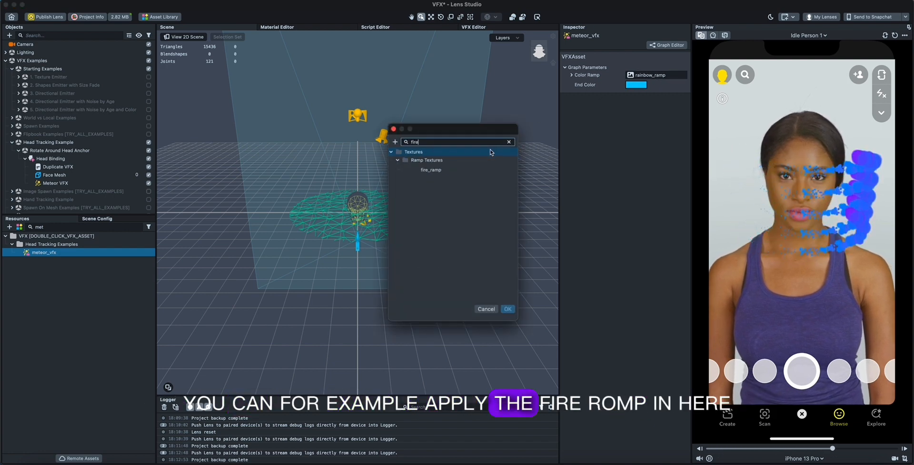
pyautogui.doubleClick(480, 167)
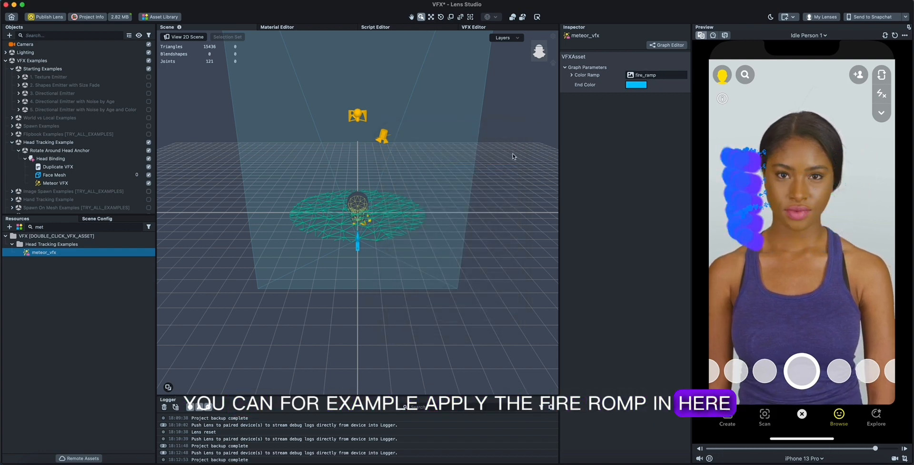
pyautogui.click(895, 35)
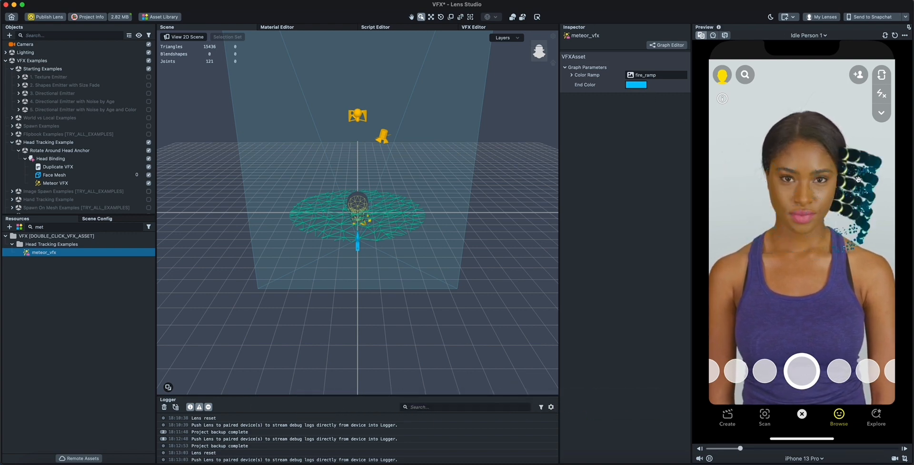
# Set the End Color of meteor_vfx to red and reset the preview.
pyautogui.click(634, 86)
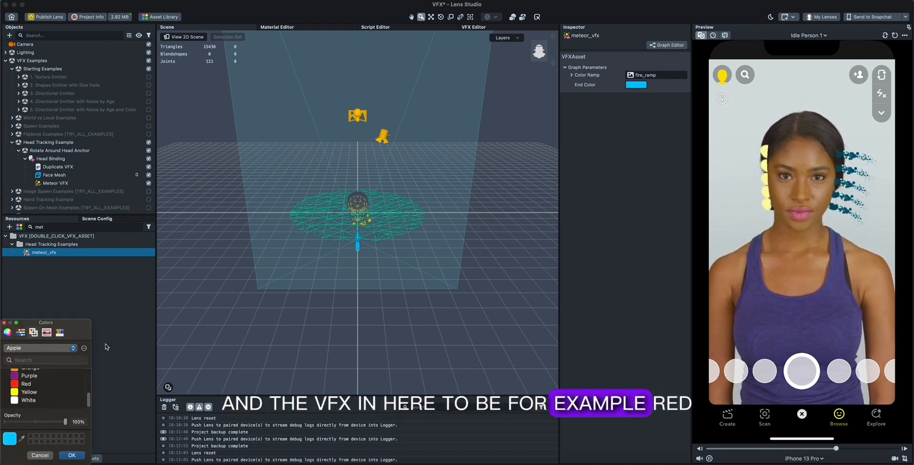
pyautogui.click(33, 383)
pyautogui.click(72, 455)
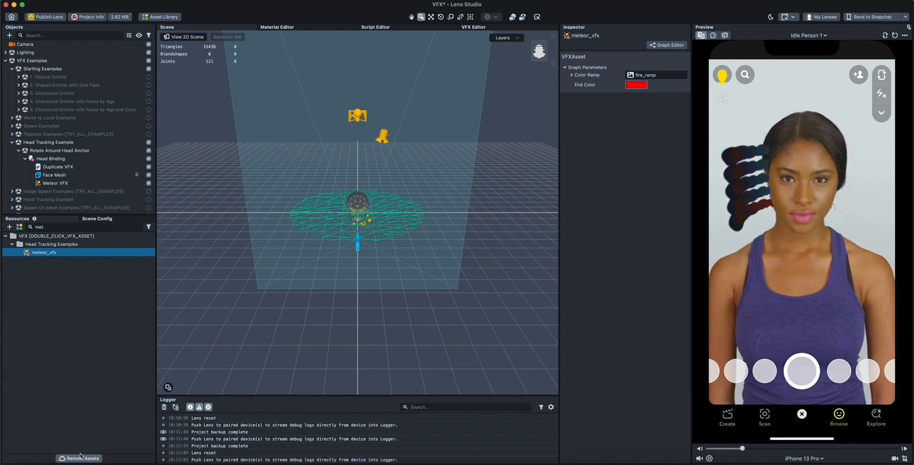
pyautogui.click(895, 36)
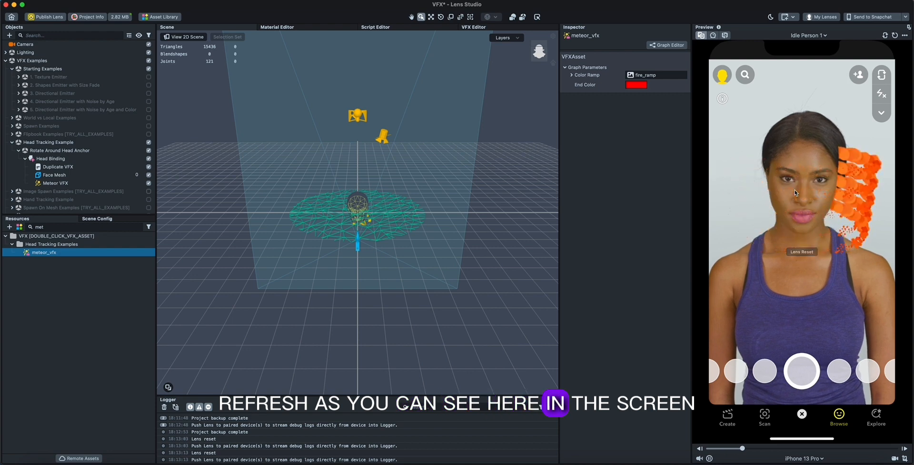
# Collapse Rotate Around Head Anchor and disable Head Tracking Example, and enable and expand Image Spawn Examples.
pyautogui.click(19, 150)
pyautogui.click(149, 143)
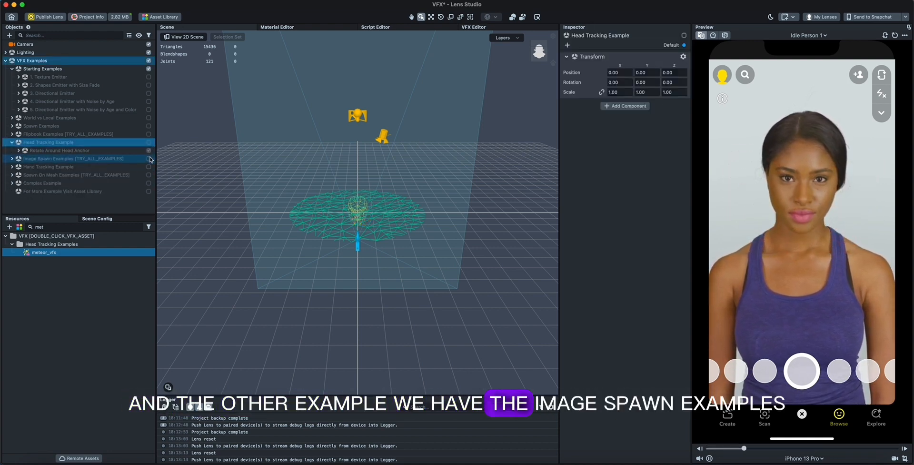
pyautogui.click(148, 158)
pyautogui.click(23, 159)
pyautogui.click(12, 159)
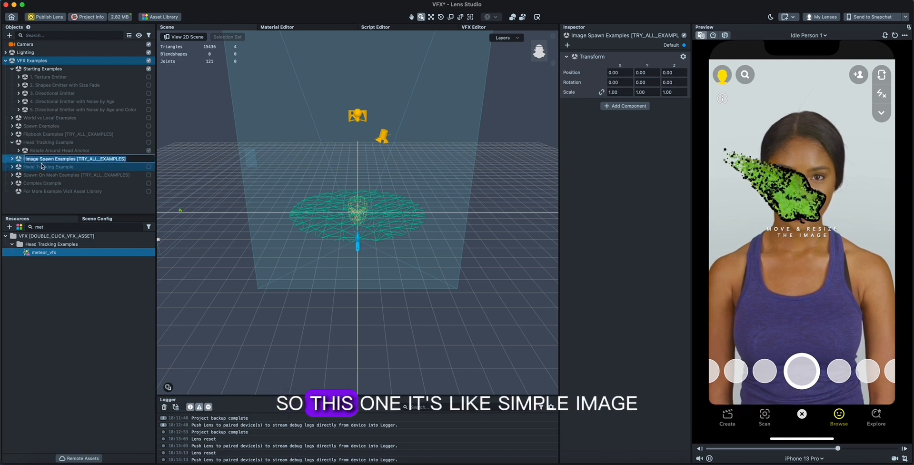
# Expand Image Spawn and its Orthographic Camera, and select Leaf Image to view it in the 2D scene.
pyautogui.click(32, 169)
pyautogui.click(18, 167)
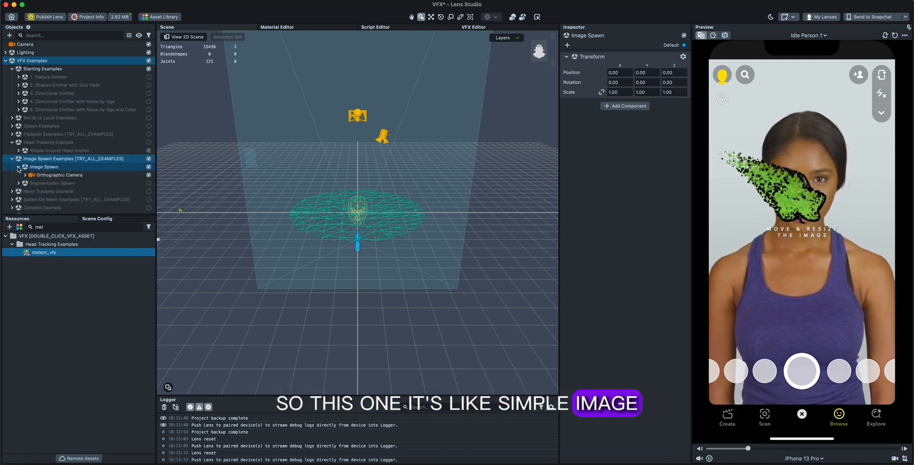
pyautogui.click(26, 176)
pyautogui.scroll(-3, 62, 159)
pyautogui.click(66, 153)
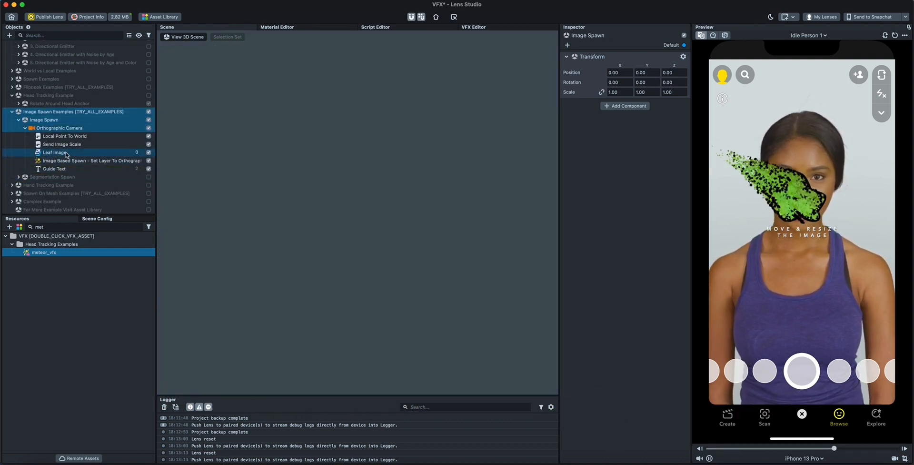
pyautogui.moveTo(361, 187)
pyautogui.mouseDown()
pyautogui.moveTo(367, 195)
pyautogui.moveTo(360, 191)
pyautogui.mouseUp()
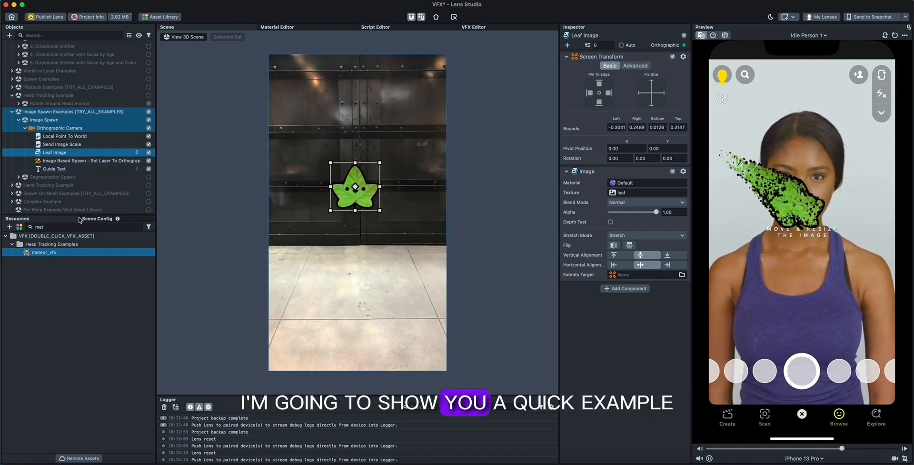
# Add a TweenManager helper script, delete its Examples [REMOVE_ME] object, and move it above Camera in the hierarchy.
pyautogui.moveTo(77, 214); pyautogui.dragTo(76, 311)
pyautogui.click(9, 36)
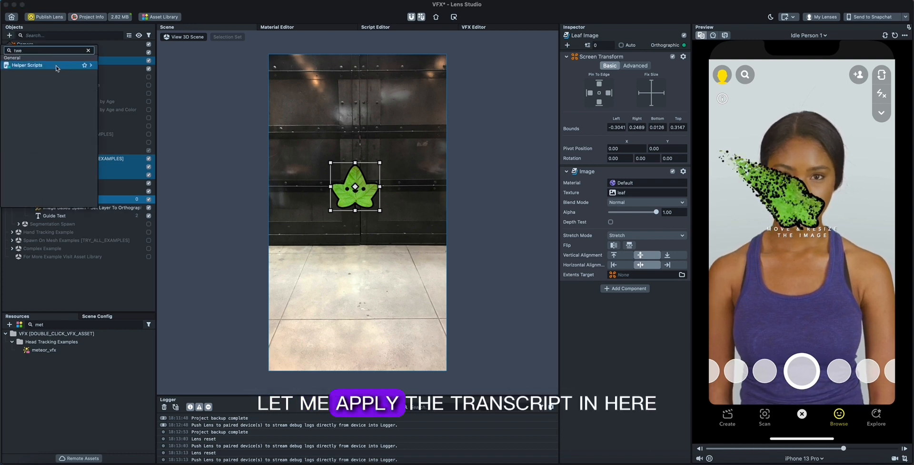
pyautogui.click(109, 67)
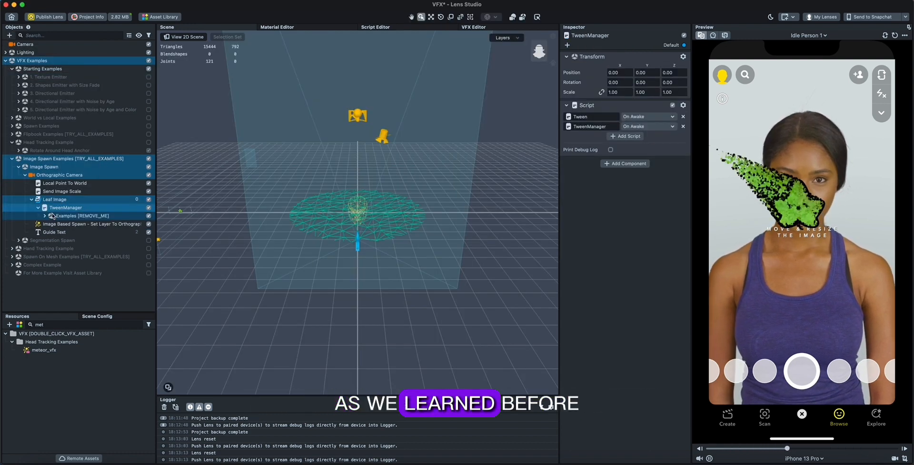
pyautogui.click(52, 216)
pyautogui.press('Delete')
pyautogui.click(62, 207)
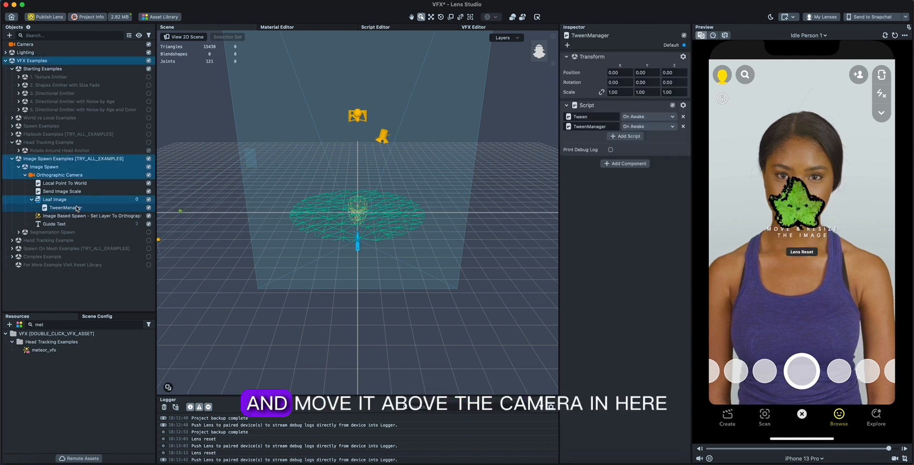
pyautogui.moveTo(53, 44); pyautogui.dragTo(53, 43)
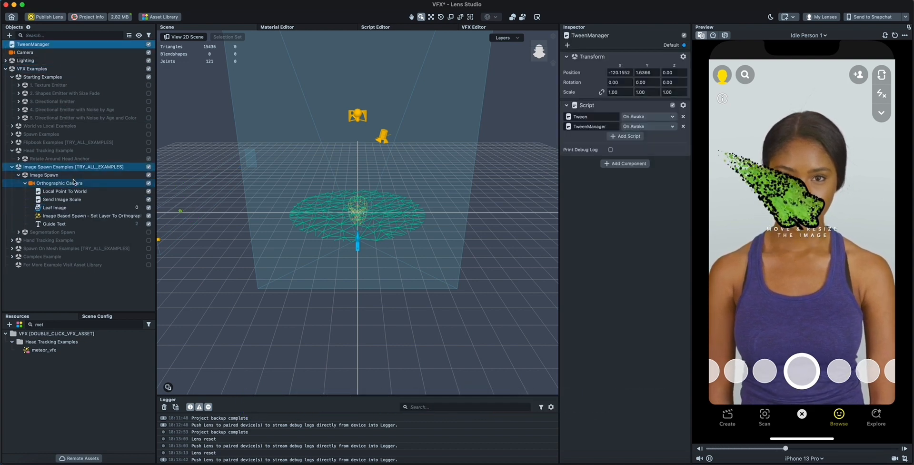
# Add a Script component to Leaf Image and assign TweenScreenTransform to it.
pyautogui.click(64, 208)
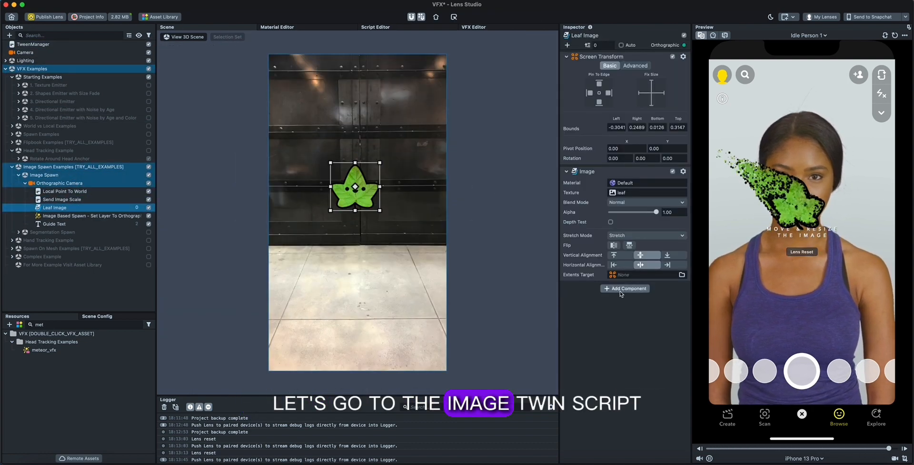
pyautogui.click(620, 291)
pyautogui.write('twe')
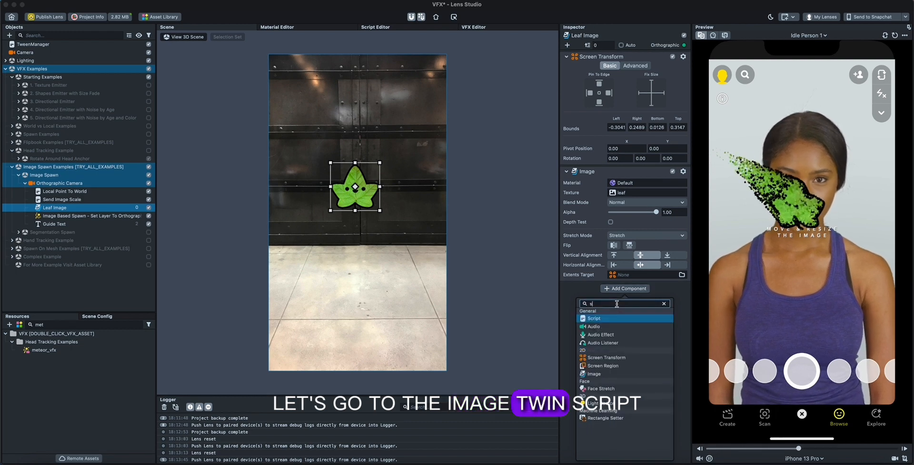
pyautogui.press('Return')
pyautogui.click(621, 300)
pyautogui.write('twee')
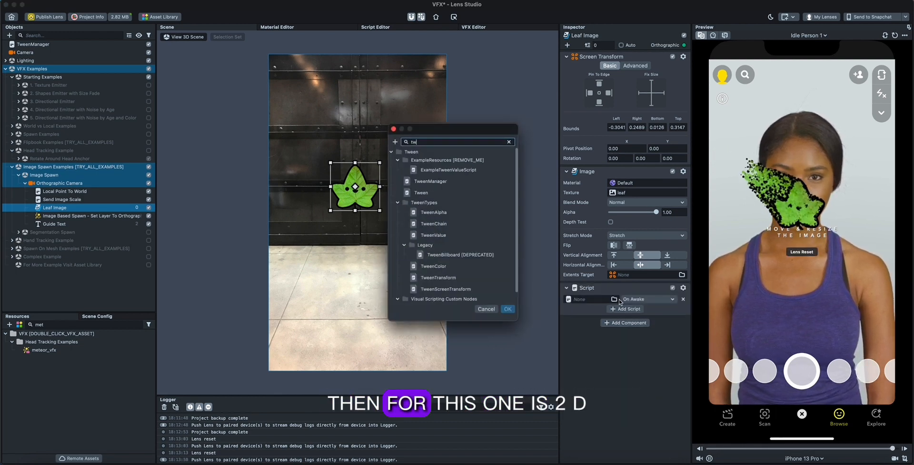
pyautogui.doubleClick(461, 289)
# Set the leaf's tween type to Scale with end value 2 on all axes and Ping Pong looping, and move the leaf down over the floor.
pyautogui.click(641, 352)
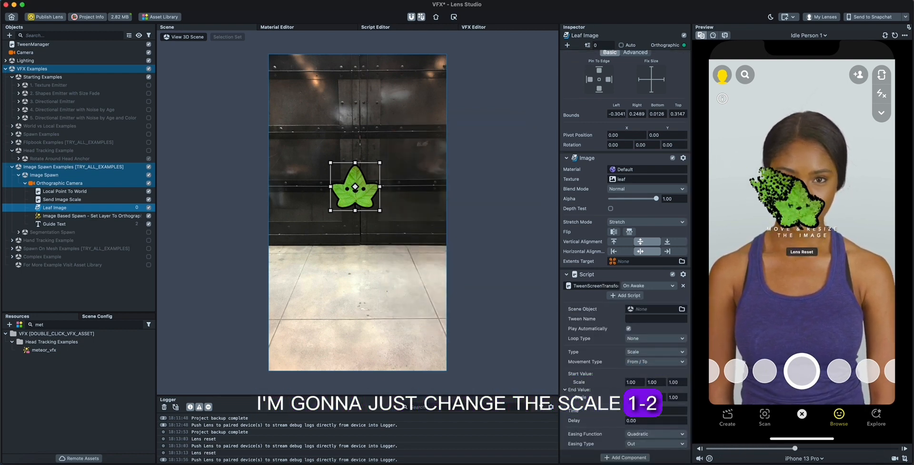
pyautogui.write('2')
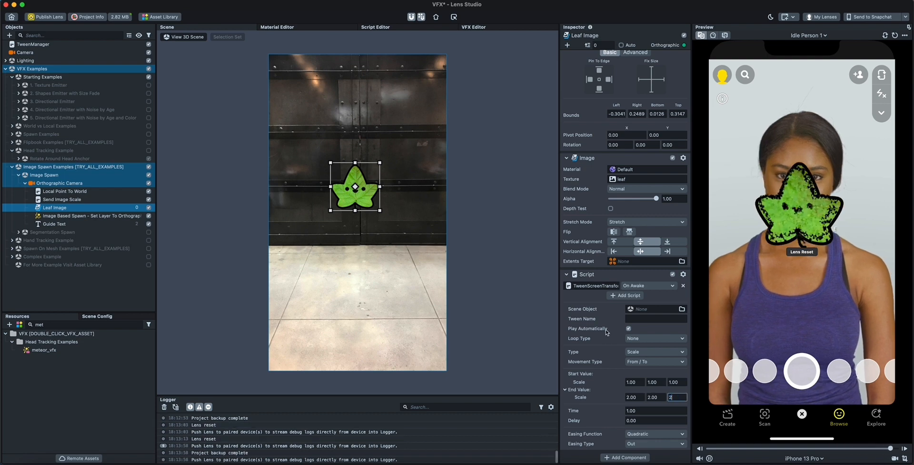
pyautogui.click(638, 357)
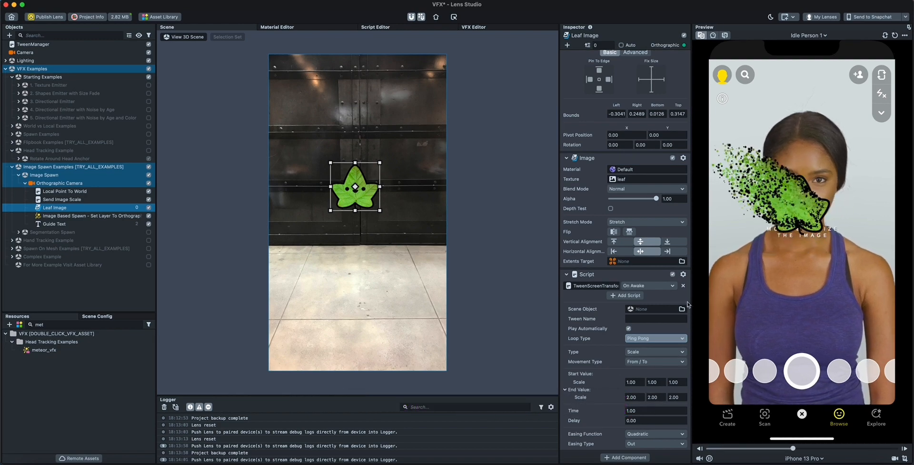
pyautogui.moveTo(376, 240); pyautogui.dragTo(376, 265)
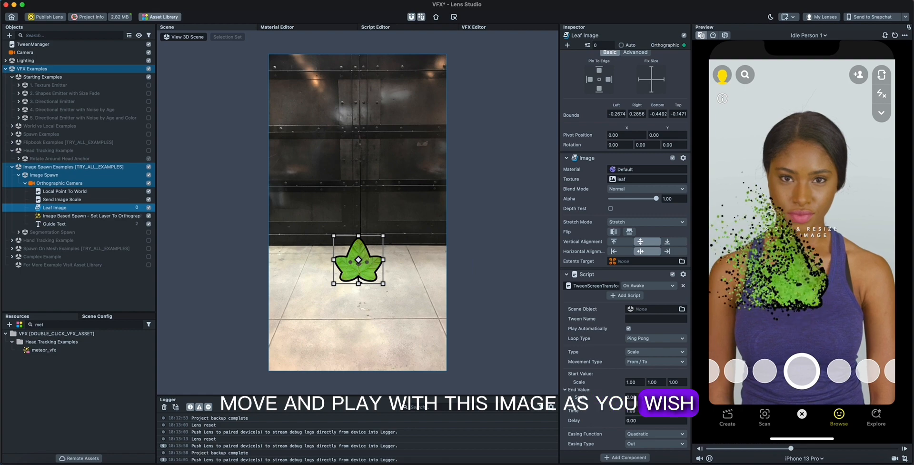
# View the Local Point To World script settings, and collapse and disable Image Spawn.
pyautogui.click(94, 198)
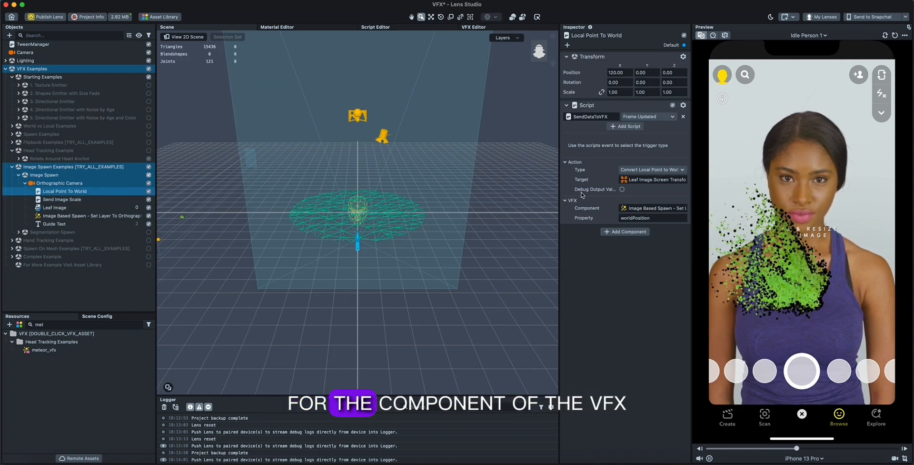
pyautogui.click(19, 175)
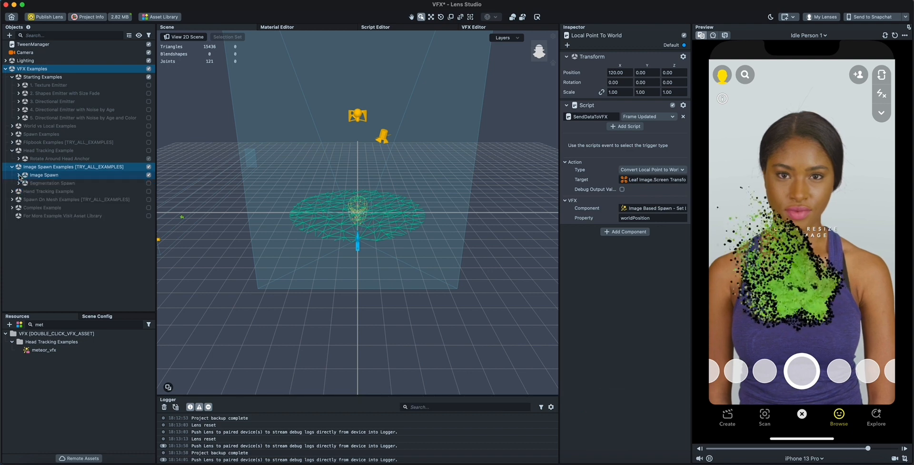
pyautogui.click(148, 174)
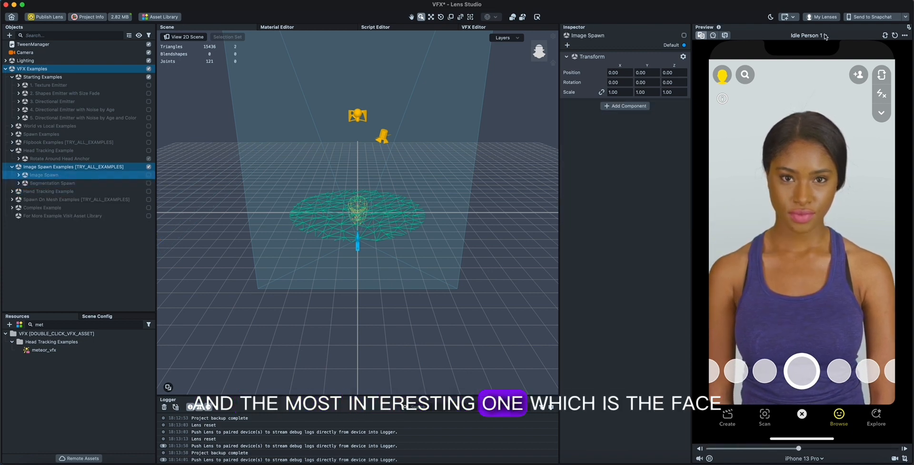
# Switch the preview video to 2-FINGERS-AKA-VICTORY, and enable and expand Segmentation Spawn.
pyautogui.click(809, 35)
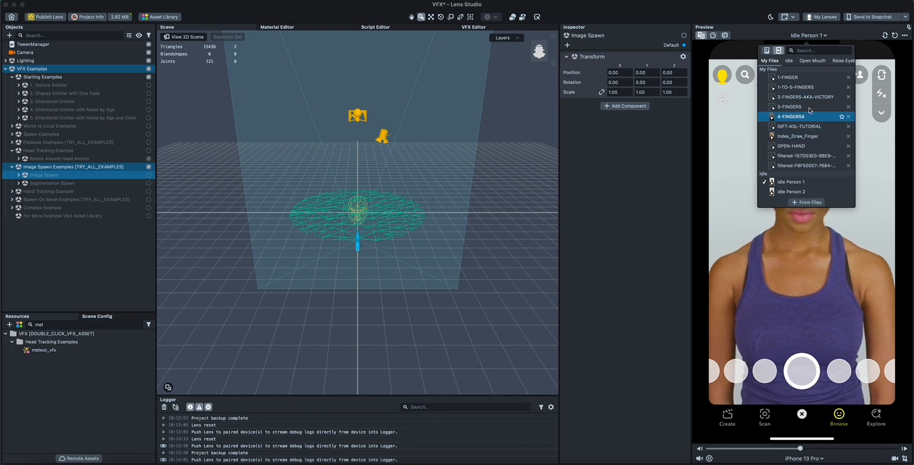
pyautogui.click(804, 97)
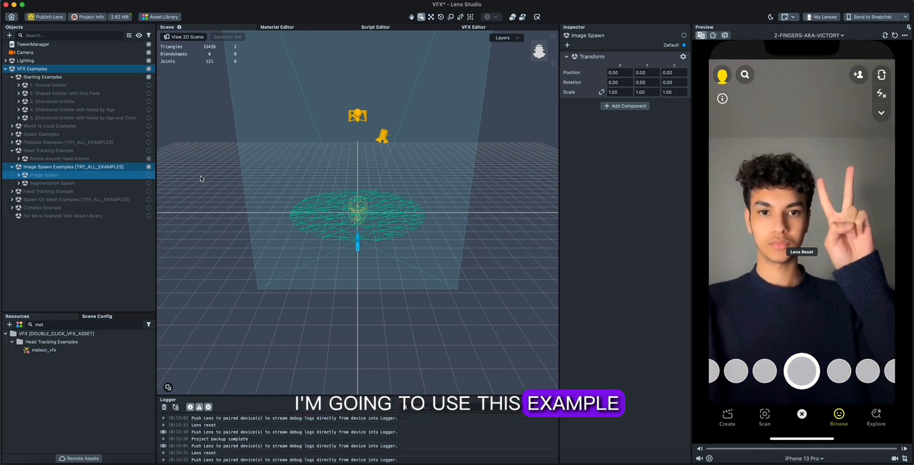
pyautogui.keyDown('shift'); pyautogui.click(20, 183); pyautogui.keyUp('shift')
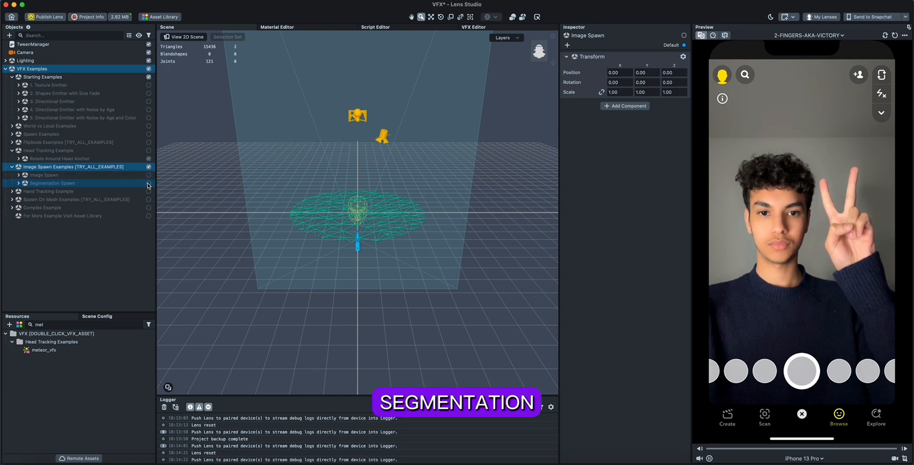
pyautogui.click(19, 183)
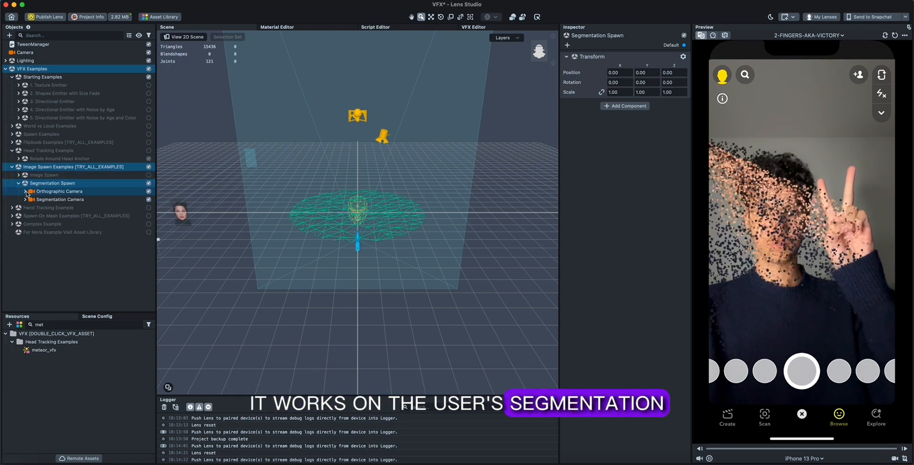
# Examine the Image Based Spawn VFX under Orthographic Camera and the Segmentation image under Segmentation Camera.
pyautogui.doubleClick(26, 191)
pyautogui.click(40, 217)
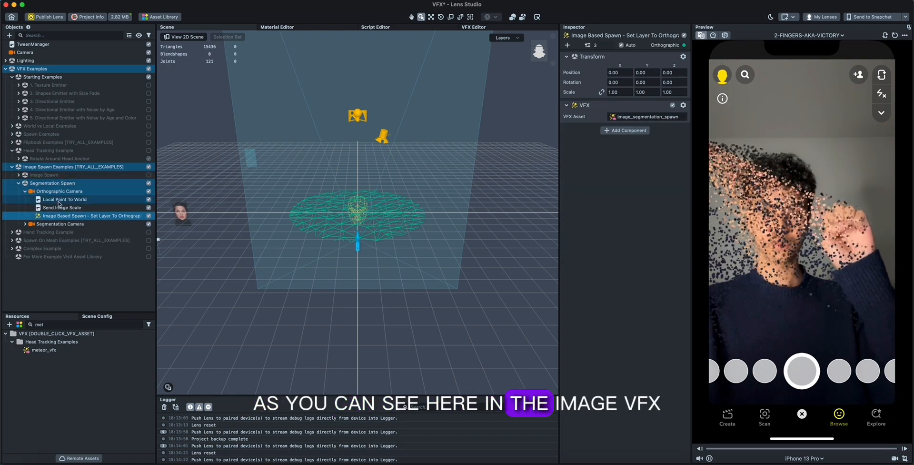
pyautogui.click(23, 223)
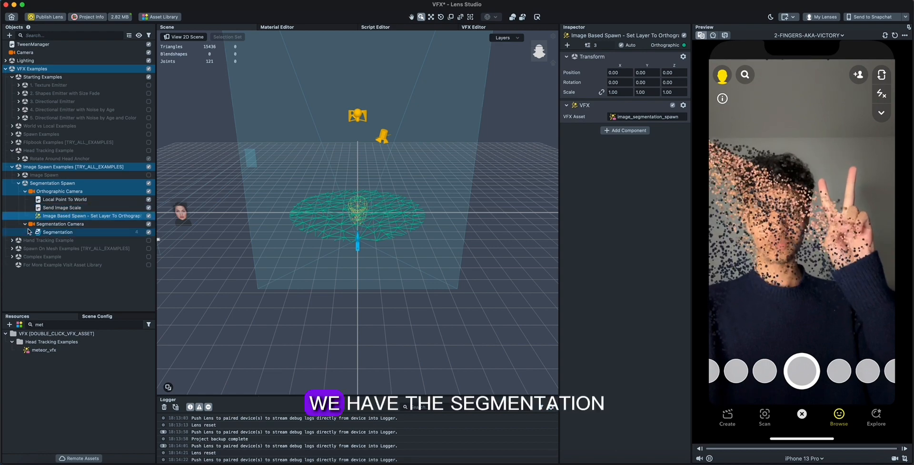
pyautogui.click(27, 232)
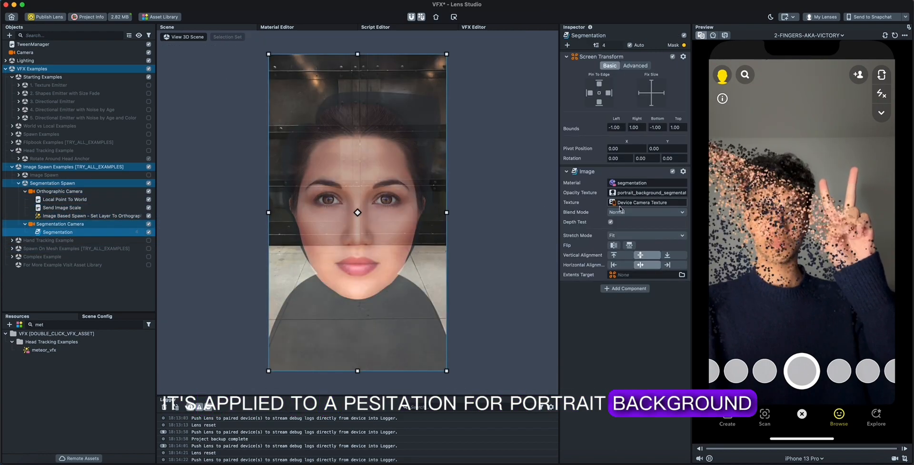
# Search the resources for "port", set portrait_background_segmentation's type to Portrait Hair, and turn off Invert Mask.
pyautogui.click(91, 324)
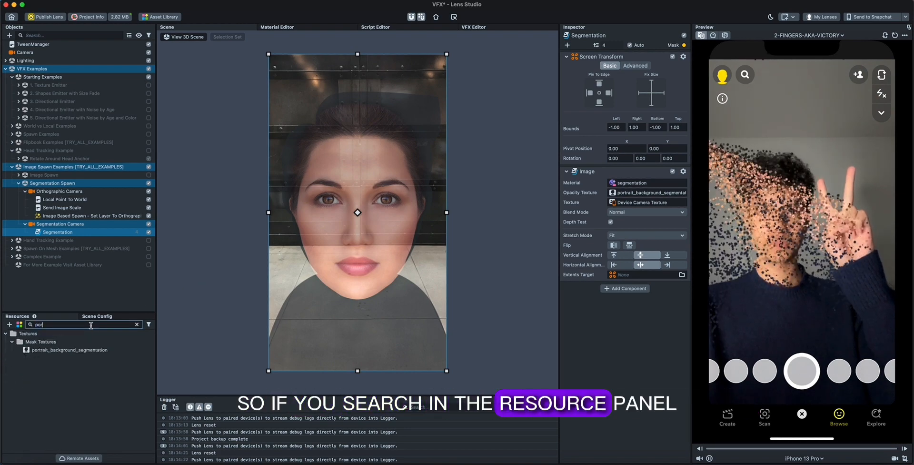
pyautogui.write('port')
pyautogui.click(85, 350)
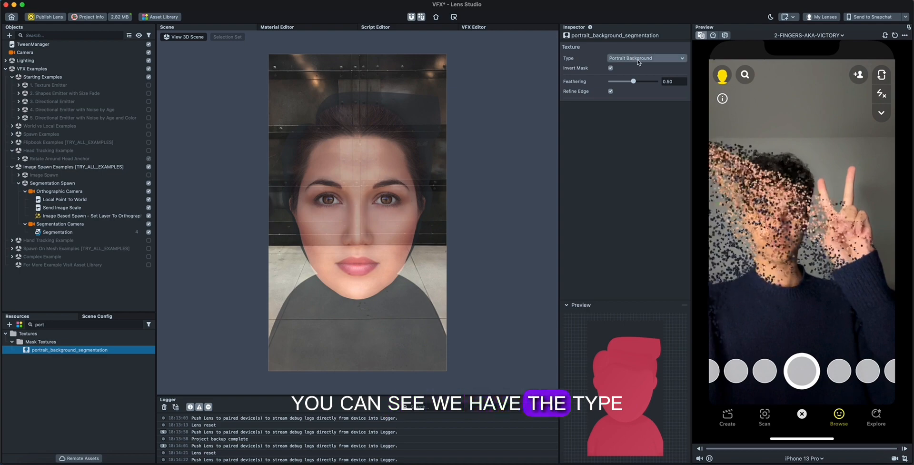
pyautogui.click(627, 58)
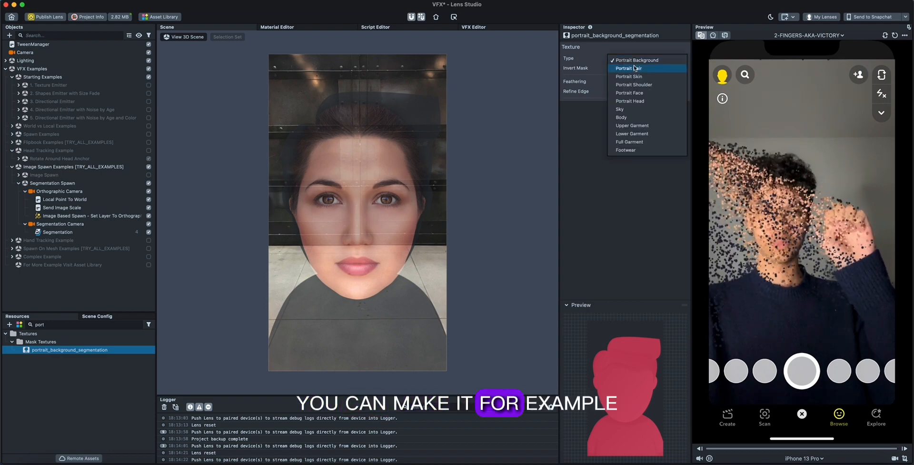
pyautogui.click(641, 69)
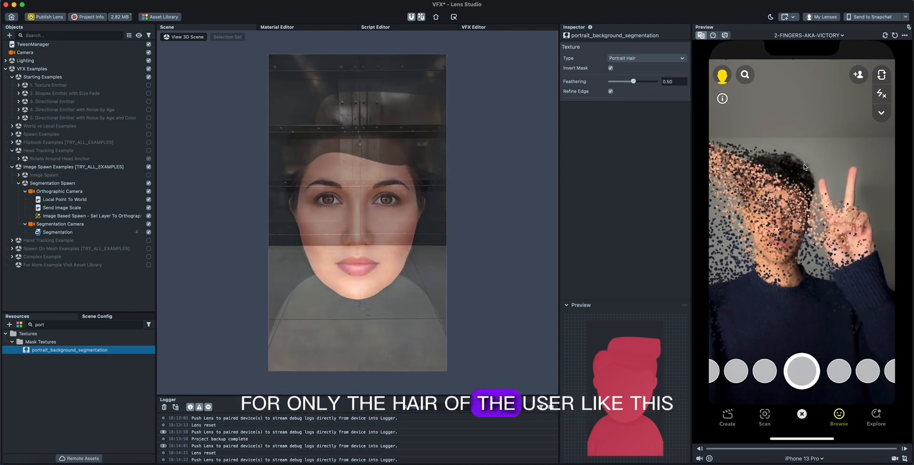
pyautogui.click(610, 69)
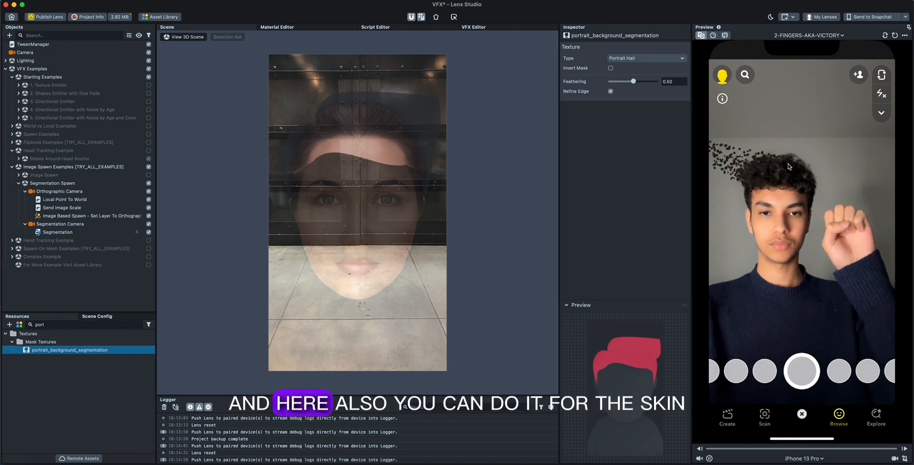
# Try the Portrait Skin and Upper Garment types on the portrait_background_segmentation texture.
pyautogui.click(643, 58)
pyautogui.click(641, 66)
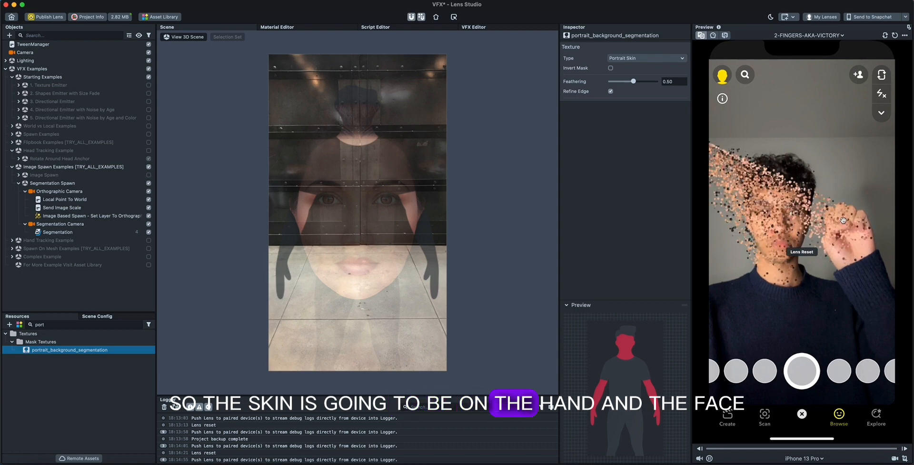
pyautogui.click(646, 58)
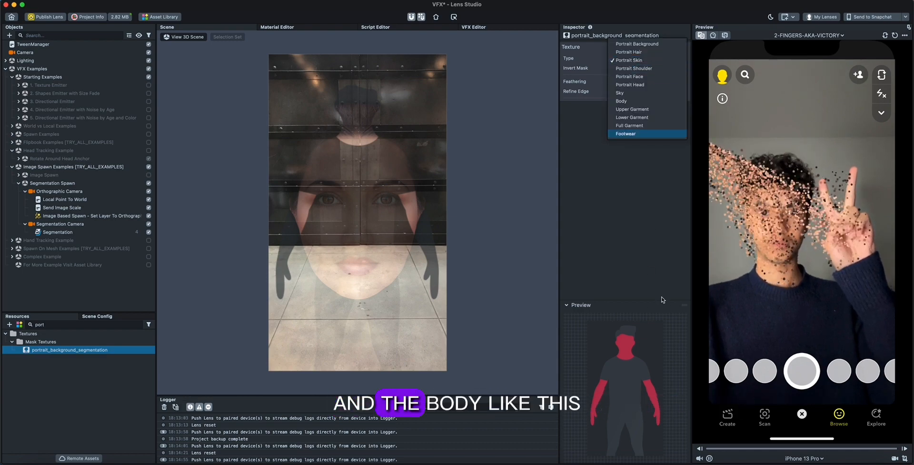
pyautogui.click(631, 360)
pyautogui.click(642, 58)
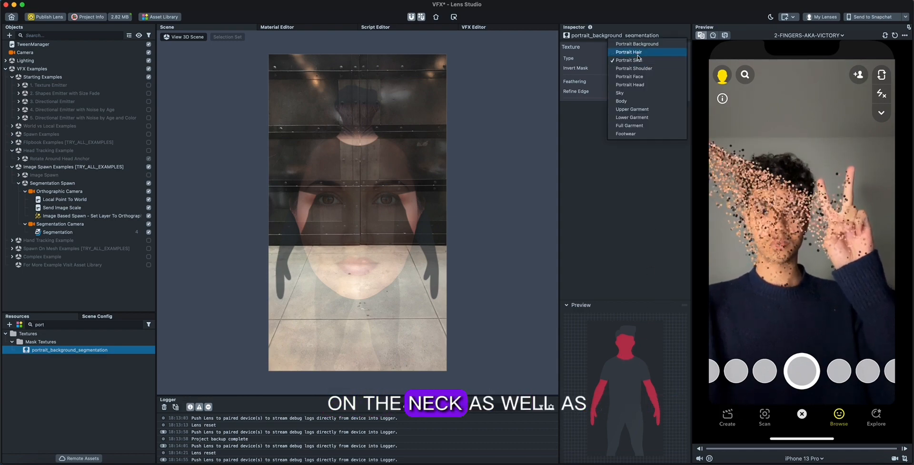
pyautogui.click(645, 108)
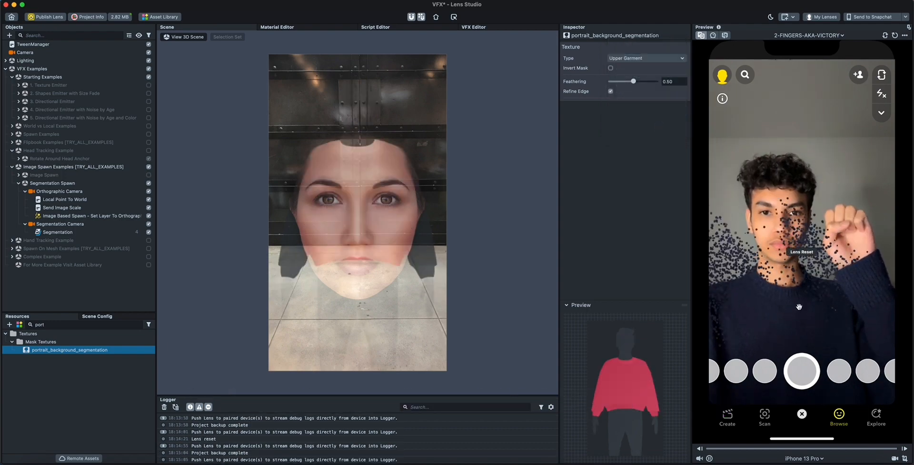
# Set the portrait_background_segmentation texture's type to Portrait Head.
pyautogui.click(645, 58)
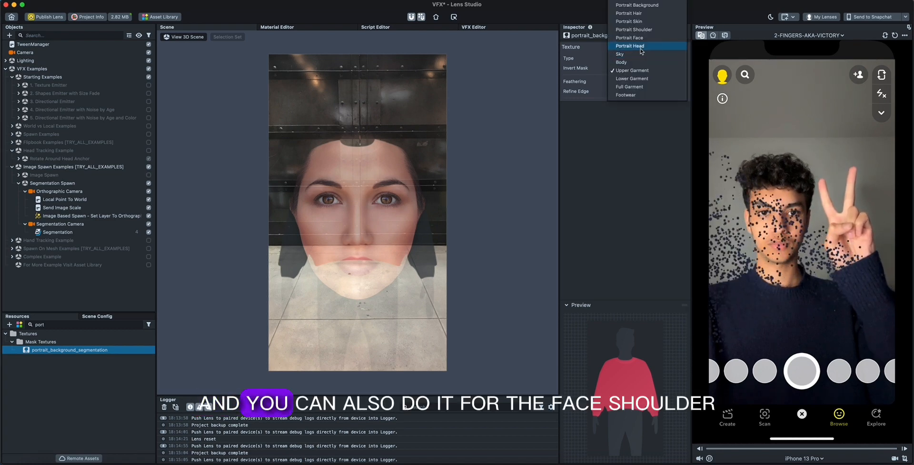
pyautogui.click(638, 45)
pyautogui.click(633, 57)
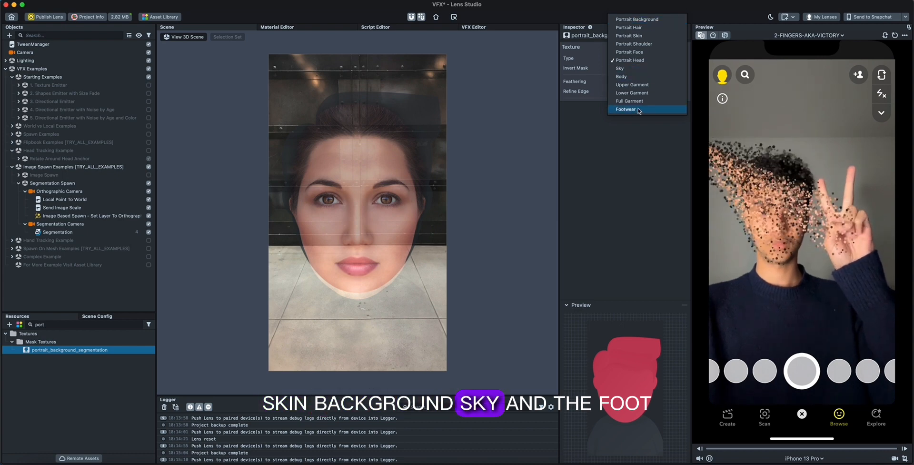
pyautogui.click(629, 139)
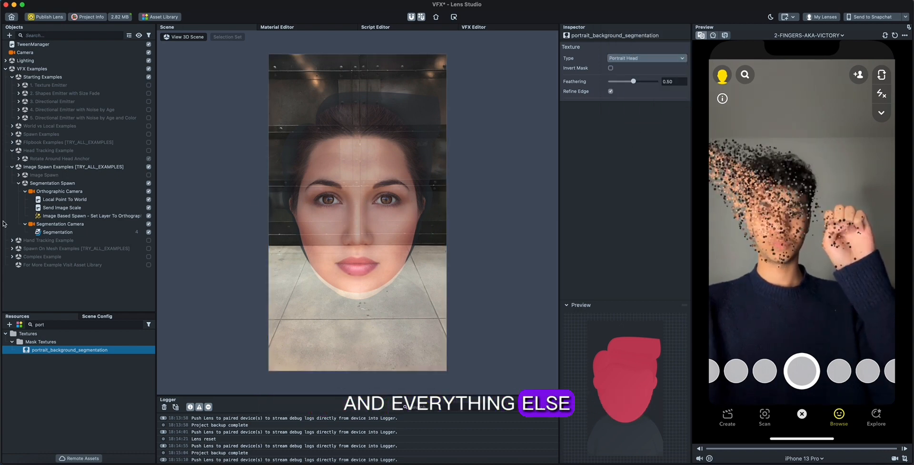
# View the settings of Local Point To World, Send Image Scale and the Segmentation image under Segmentation Spawn.
pyautogui.click(19, 185)
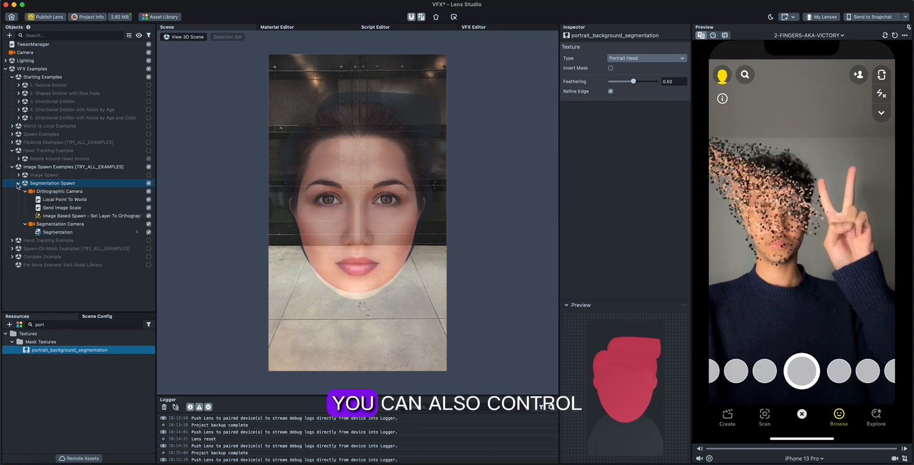
pyautogui.click(58, 200)
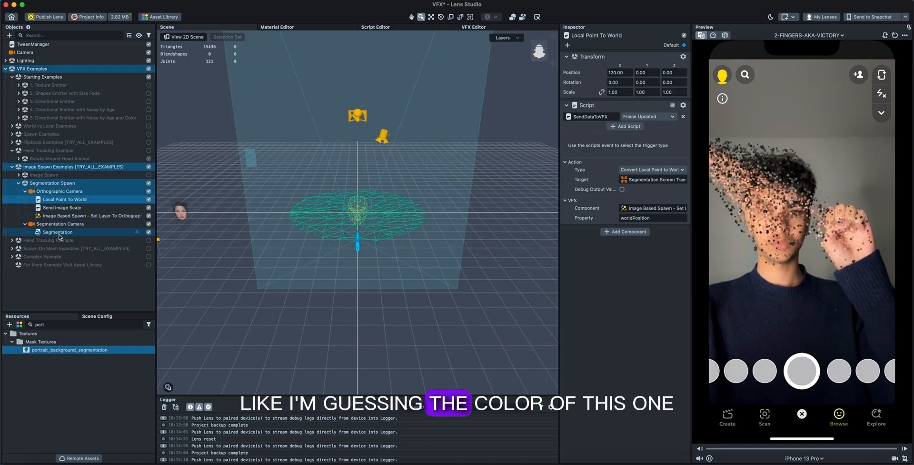
pyautogui.click(63, 217)
pyautogui.click(59, 207)
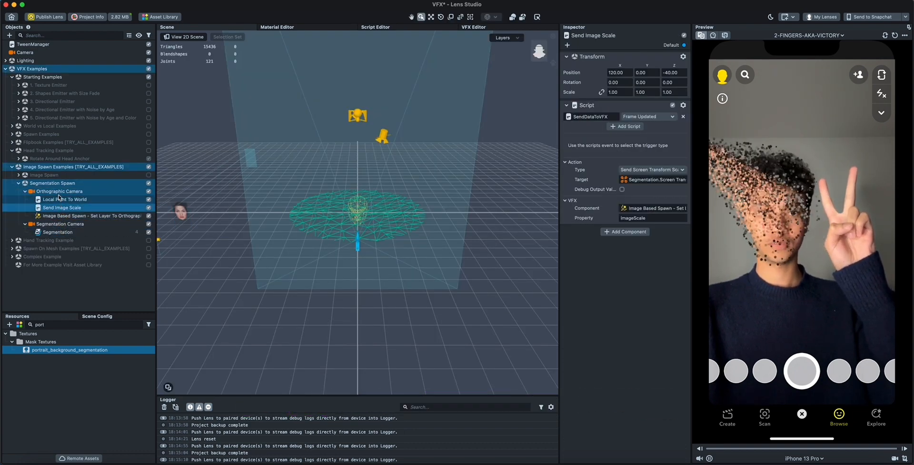
pyautogui.click(58, 231)
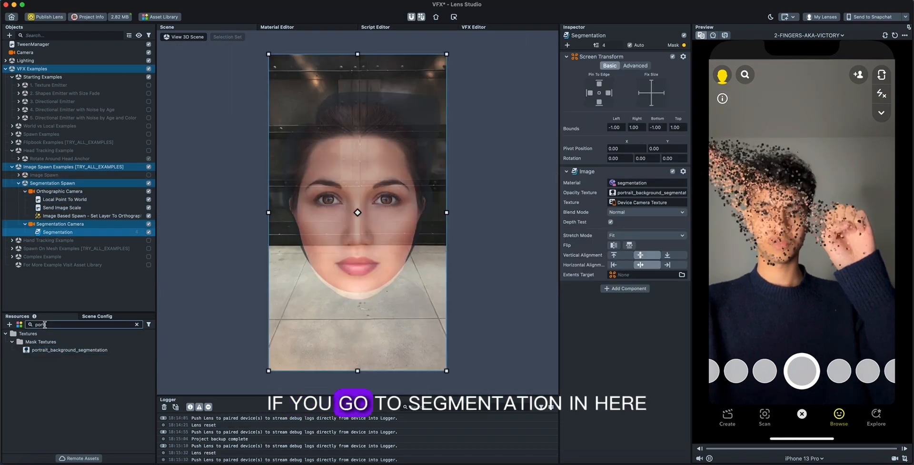
# Search the resources for "seg" and open the segmentation material's graph in the Material Editor.
pyautogui.doubleClick(45, 324)
pyautogui.write('seg')
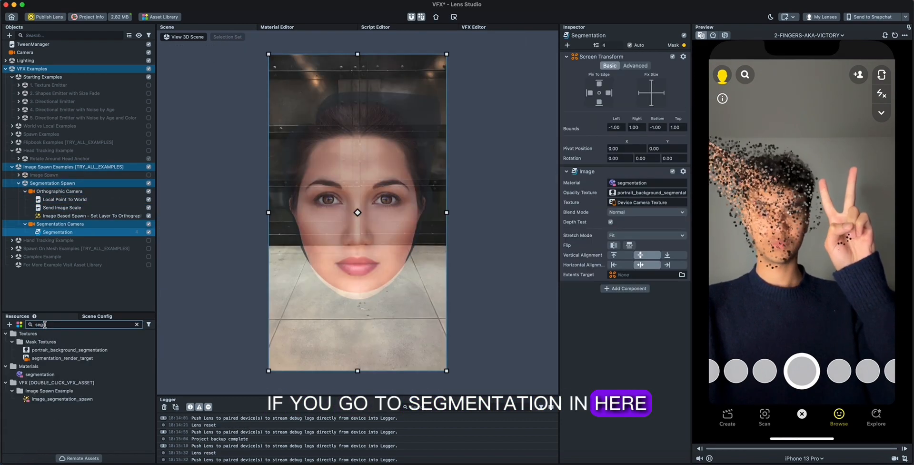
pyautogui.click(40, 374)
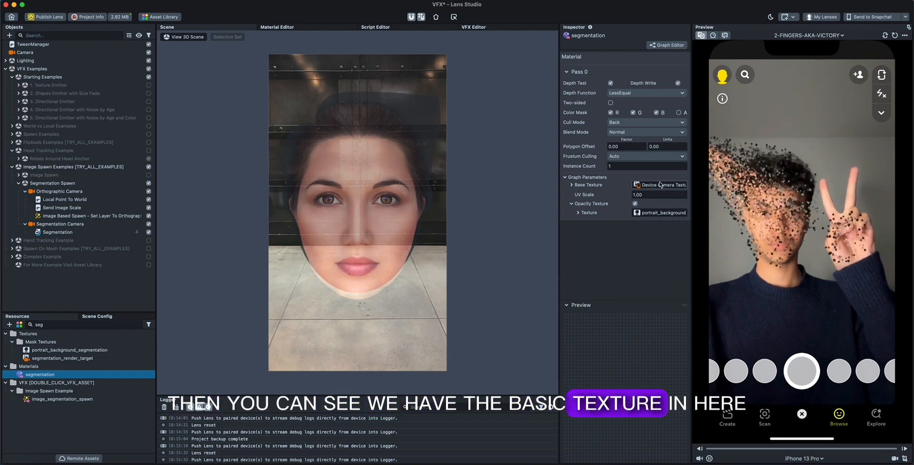
pyautogui.doubleClick(66, 374)
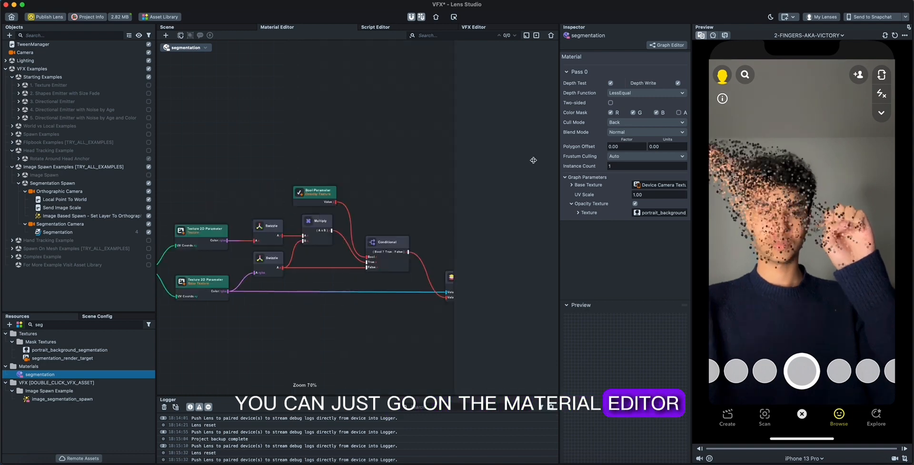
# Examine the segmentation material's node graph from the Surface UV Coord node through to the Shader node.
pyautogui.scroll(-1, 428, 163)
pyautogui.scroll(1, 458, 173)
pyautogui.moveTo(458, 173)
pyautogui.mouseDown(button='middle')
pyautogui.moveTo(409, 164)
pyautogui.moveTo(503, 164)
pyautogui.mouseUp(button='middle')
pyautogui.moveTo(240, 119)
pyautogui.mouseDown(button='middle')
pyautogui.moveTo(357, 127)
pyautogui.moveTo(341, 137)
pyautogui.mouseUp(button='middle')
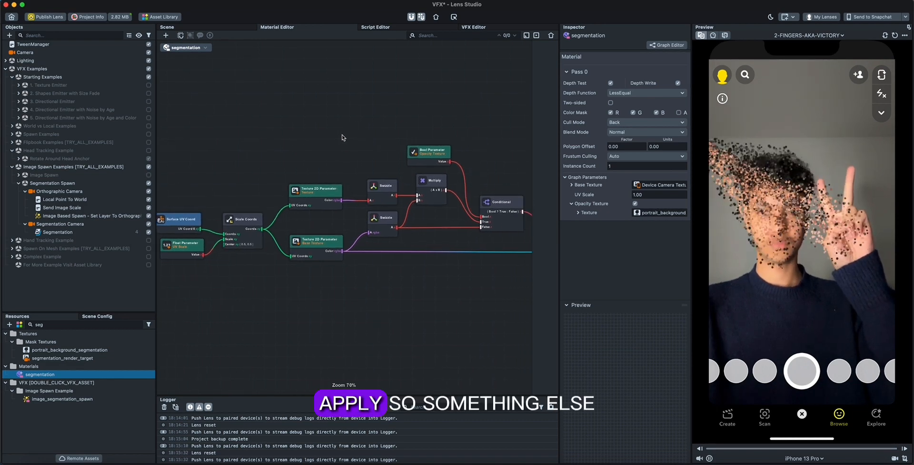
pyautogui.moveTo(351, 159); pyautogui.dragTo(351, 155, button='middle')
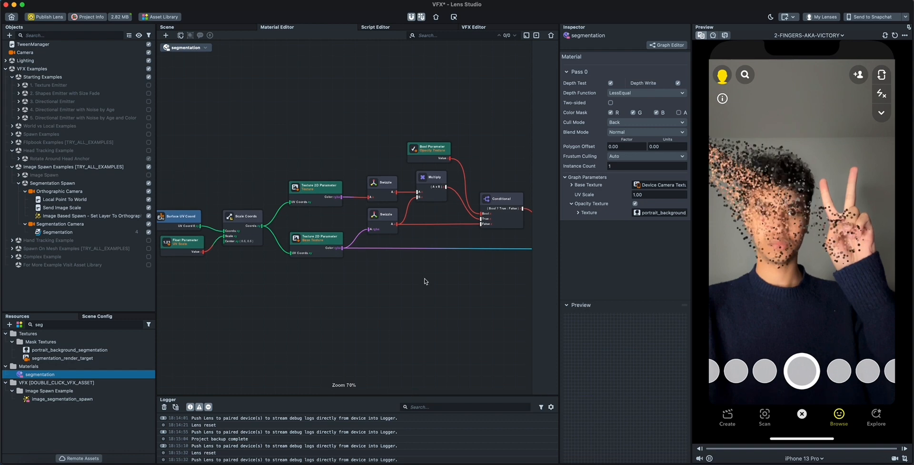
pyautogui.moveTo(446, 278); pyautogui.dragTo(290, 256, button='middle')
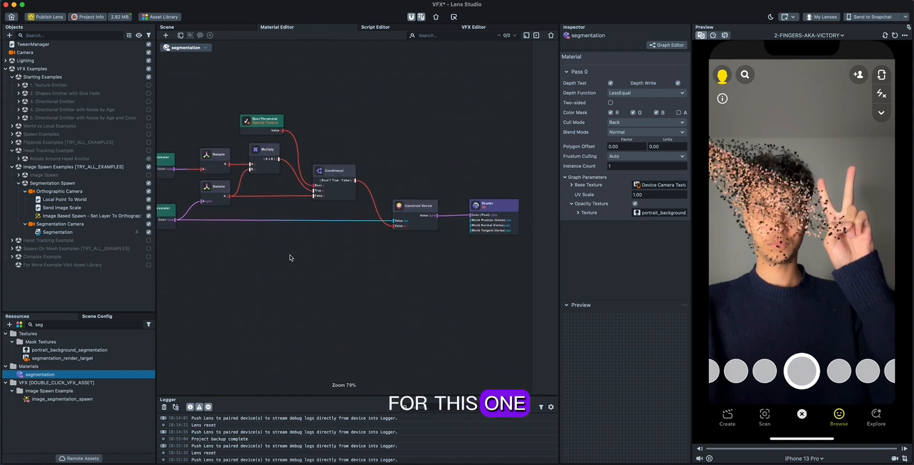
pyautogui.moveTo(362, 262); pyautogui.dragTo(341, 265, button='middle')
pyautogui.scroll(2, 371, 260)
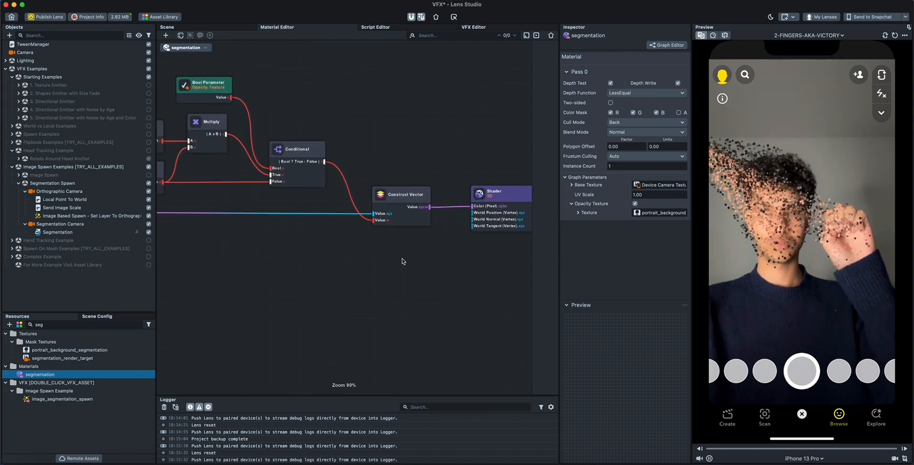
pyautogui.moveTo(403, 260); pyautogui.dragTo(380, 258, button='middle')
# Move the Construct Vector node away from the Shader and add a Multiply node fed by its output.
pyautogui.moveTo(381, 191); pyautogui.dragTo(351, 181)
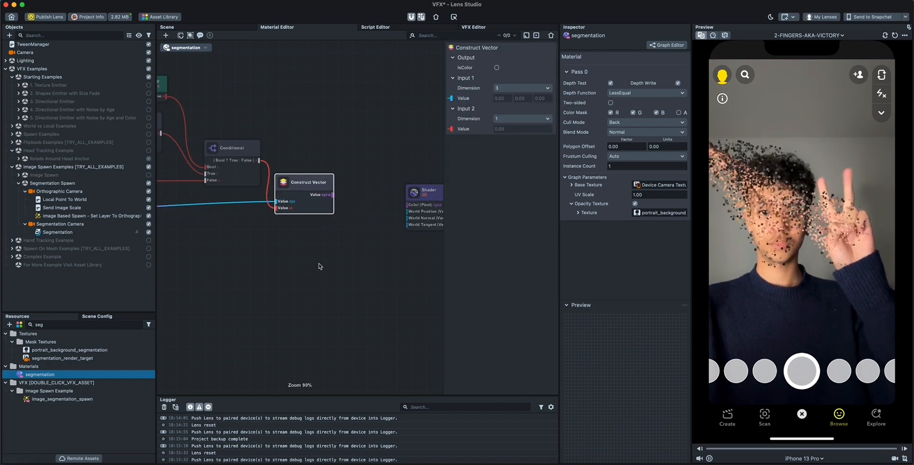
pyautogui.moveTo(332, 260); pyautogui.dragTo(330, 288)
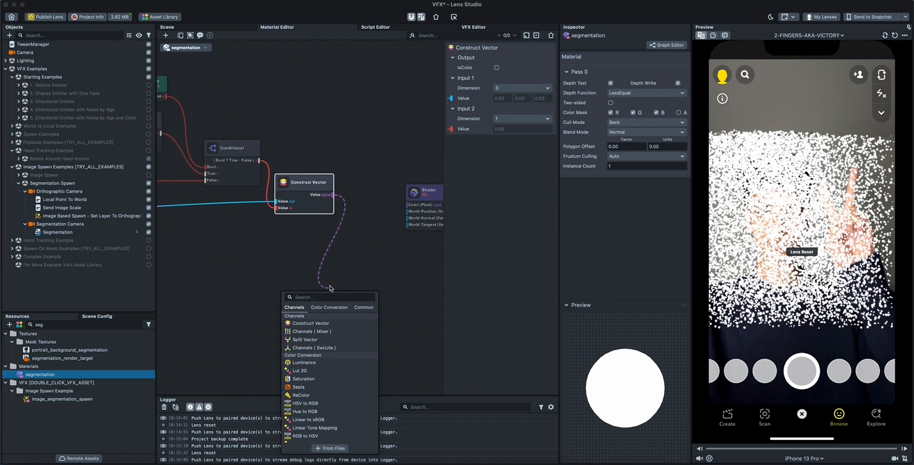
pyautogui.write('color')
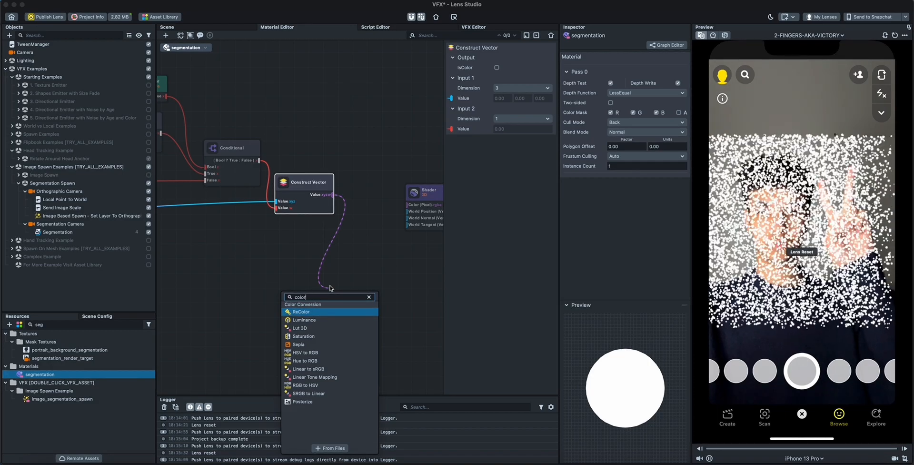
pyautogui.press('BackSpace')
pyautogui.press('BackSpace')
pyautogui.press('BackSpace')
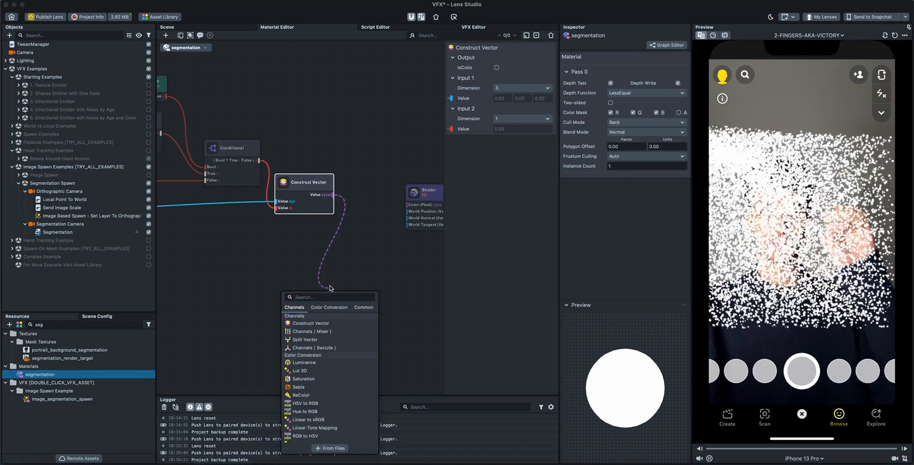
pyautogui.write('multiply')
pyautogui.press('Return')
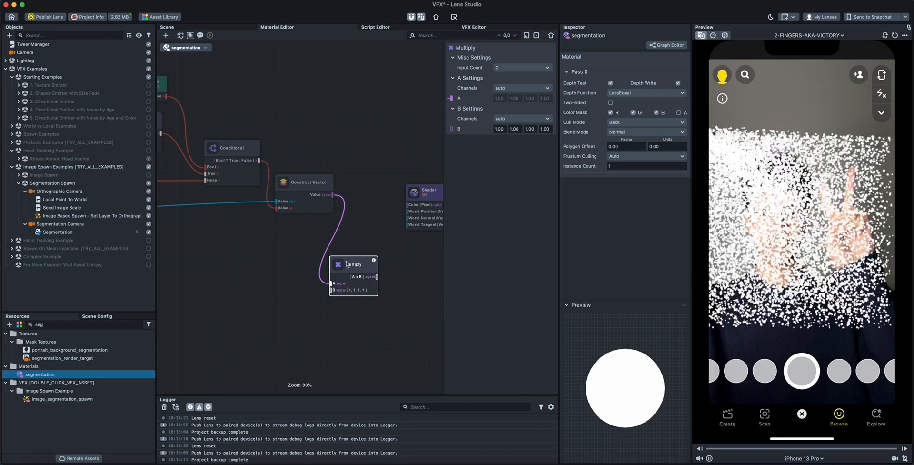
# Add a Color Parameter node to the Multiply's B input and connect the Multiply output to the Shader's Color input.
pyautogui.moveTo(341, 285); pyautogui.dragTo(321, 282)
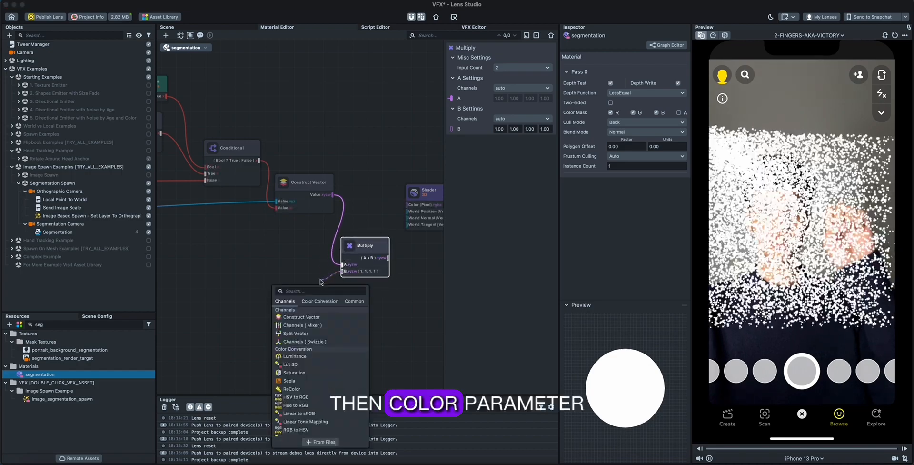
pyautogui.write('color pa')
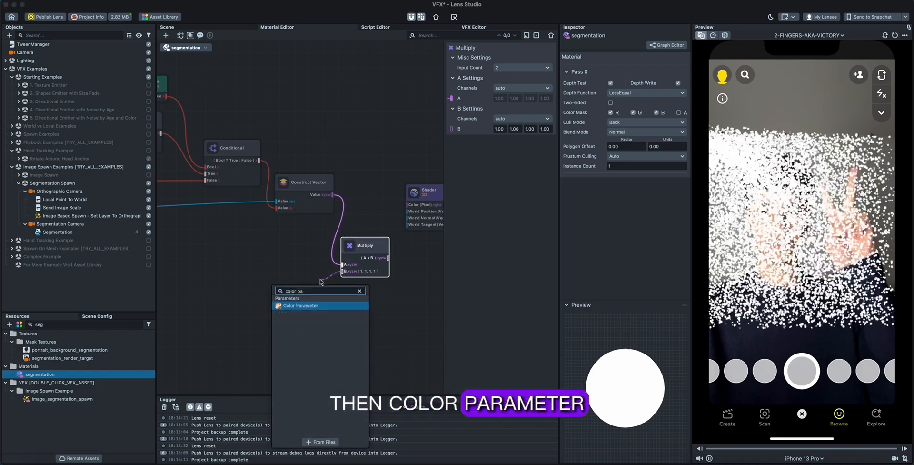
pyautogui.press('Return')
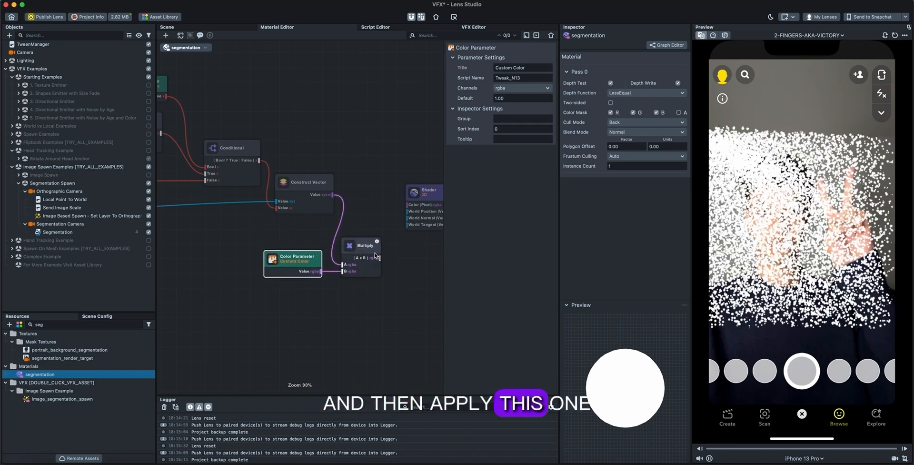
pyautogui.moveTo(378, 258); pyautogui.dragTo(408, 204)
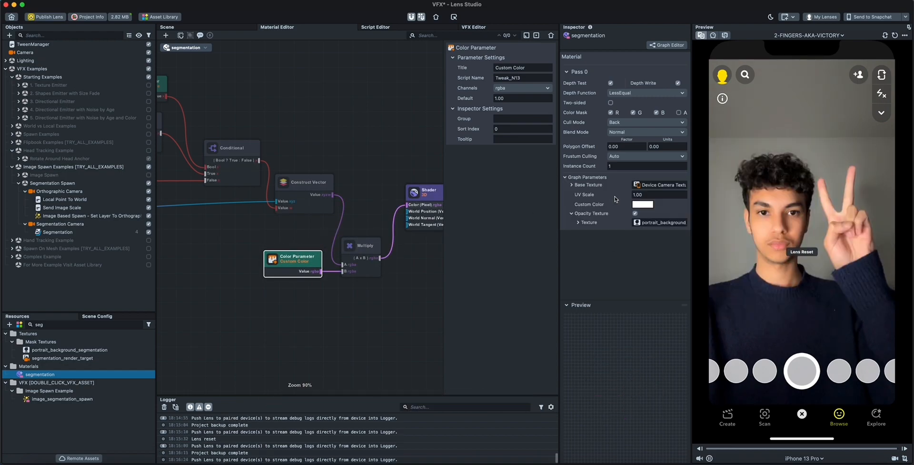
# Try yellow and orange for the segmentation material's Custom Color and settle on Magenta.
pyautogui.click(636, 205)
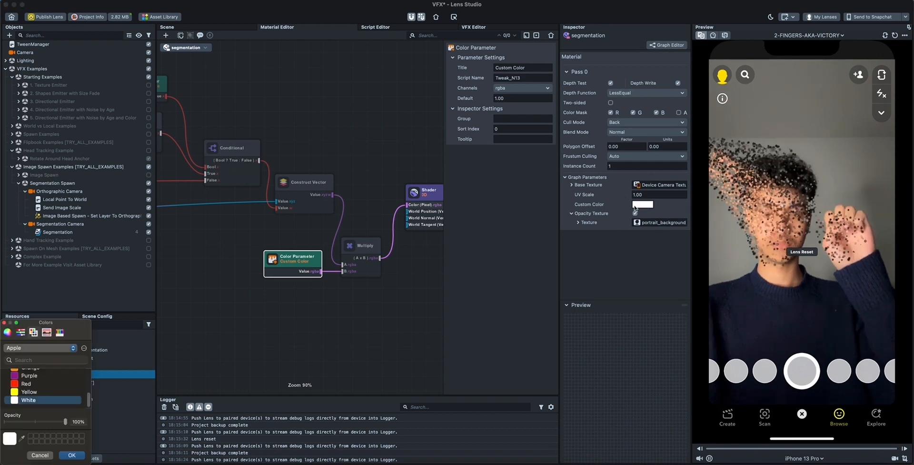
pyautogui.click(56, 392)
pyautogui.scroll(1, 40, 389)
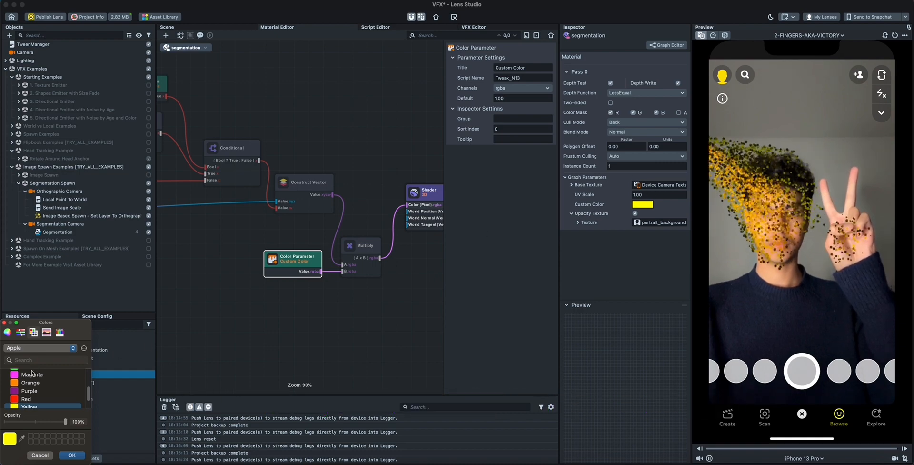
pyautogui.scroll(1, 31, 385)
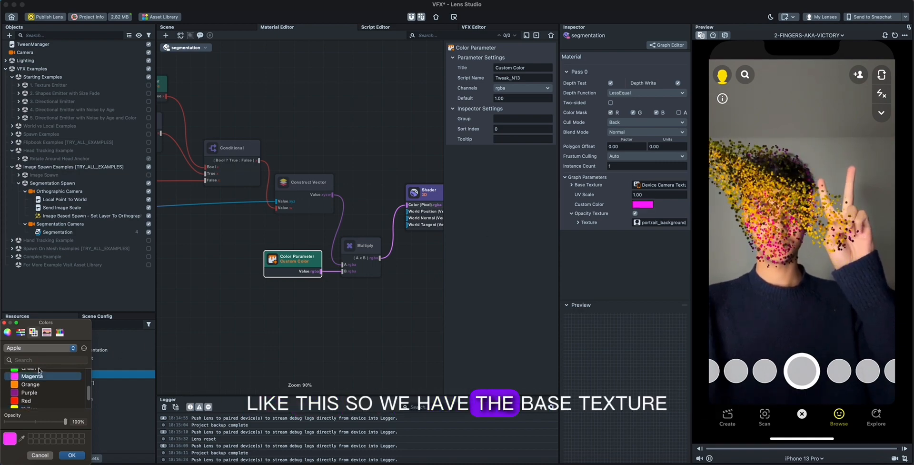
pyautogui.scroll(1, 39, 370)
pyautogui.click(46, 389)
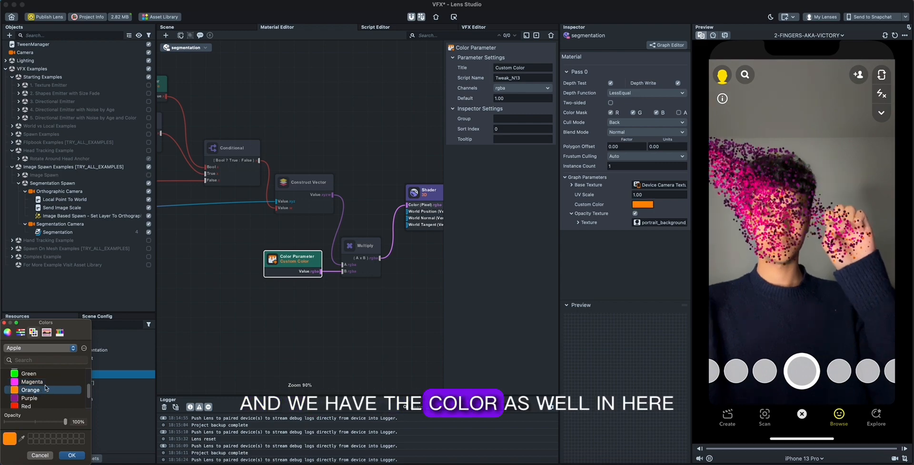
pyautogui.click(32, 382)
pyautogui.click(71, 455)
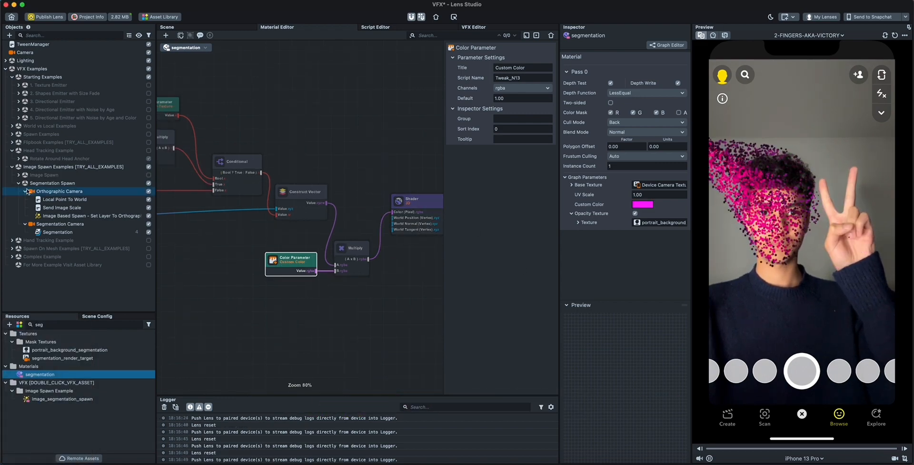
# Collapse and disable the Image Spawn Examples group and enable the Hand Tracking Example.
pyautogui.click(13, 166)
pyautogui.click(147, 168)
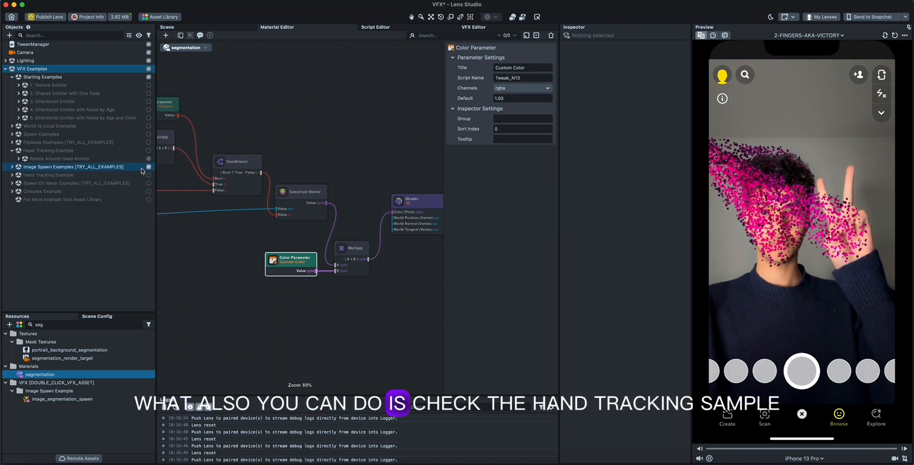
pyautogui.click(148, 167)
pyautogui.click(149, 175)
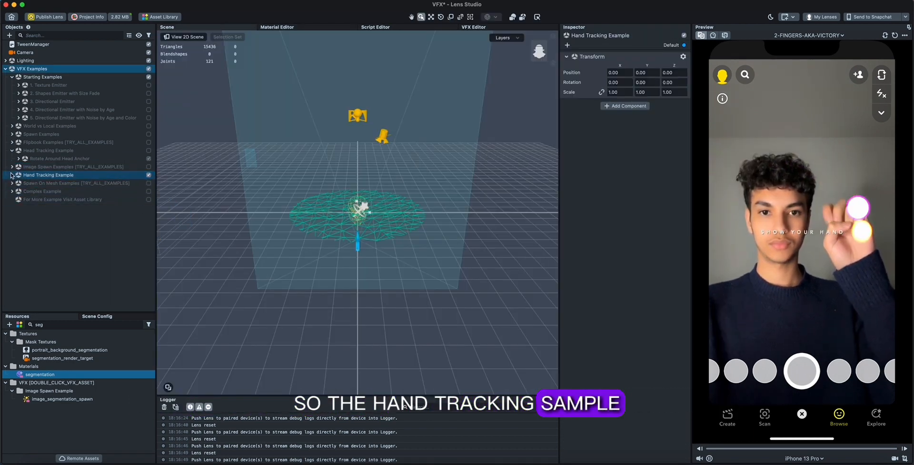
# Expand the Hand Tracking Example down to the contents of Trail With Hand Tracking and preview it with the Index_Draw_Finger video.
pyautogui.click(12, 174)
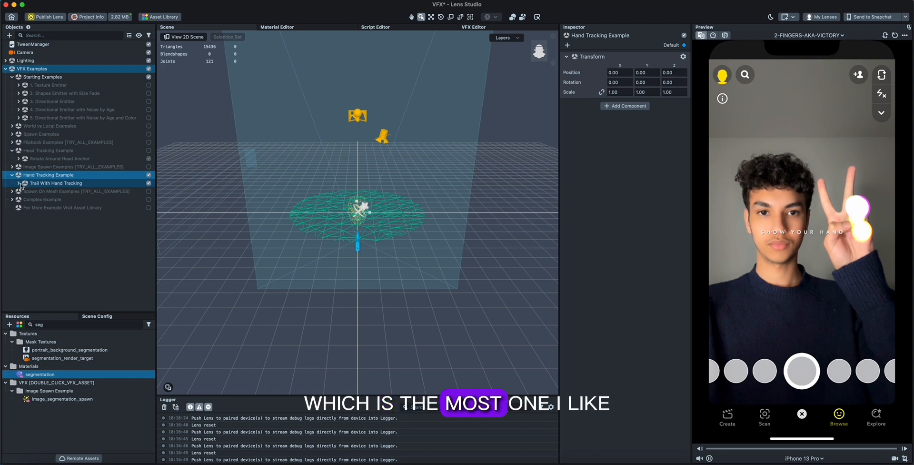
pyautogui.click(18, 183)
pyautogui.click(789, 37)
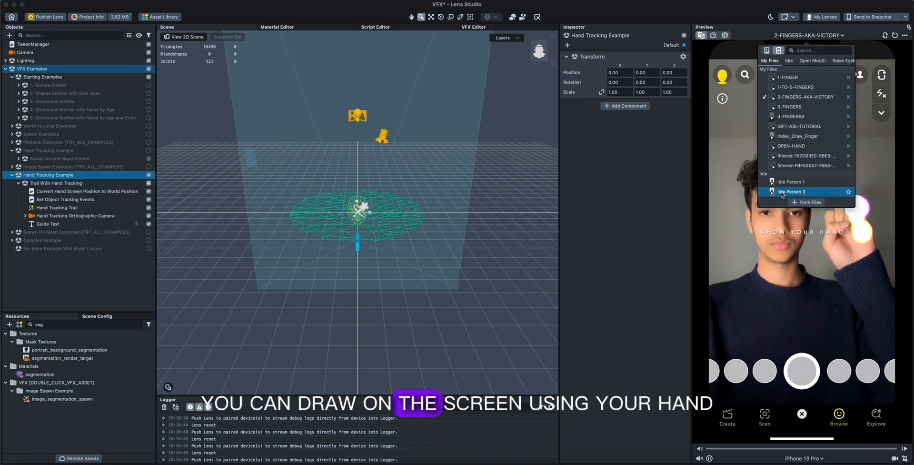
pyautogui.click(807, 137)
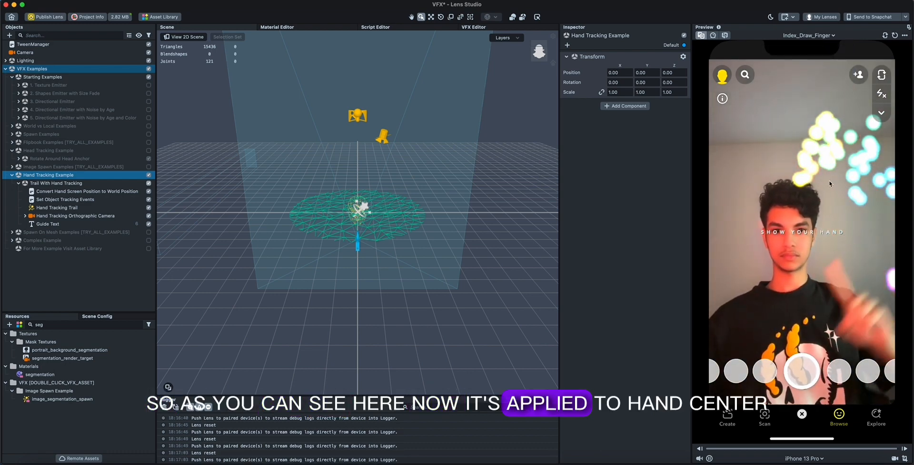
# Try Index Joint as the attachment point of the Hand Tracking Center object and settle on IndexJoint-1.
pyautogui.click(25, 215)
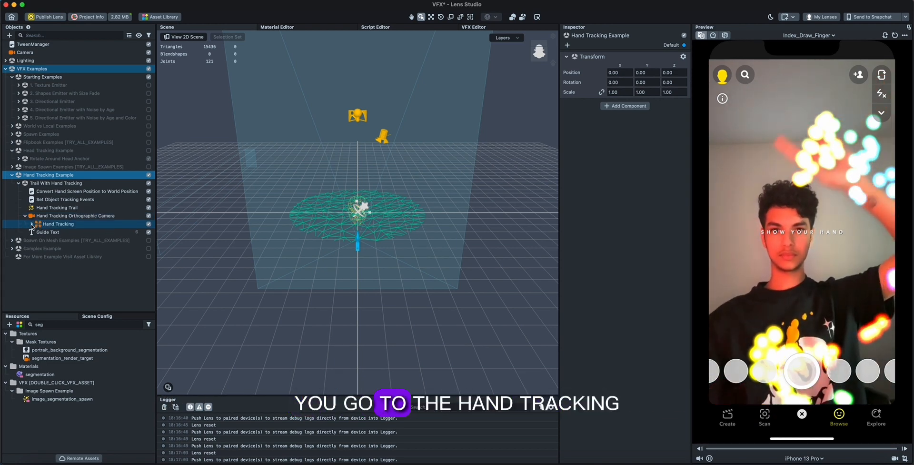
pyautogui.click(31, 223)
pyautogui.click(71, 232)
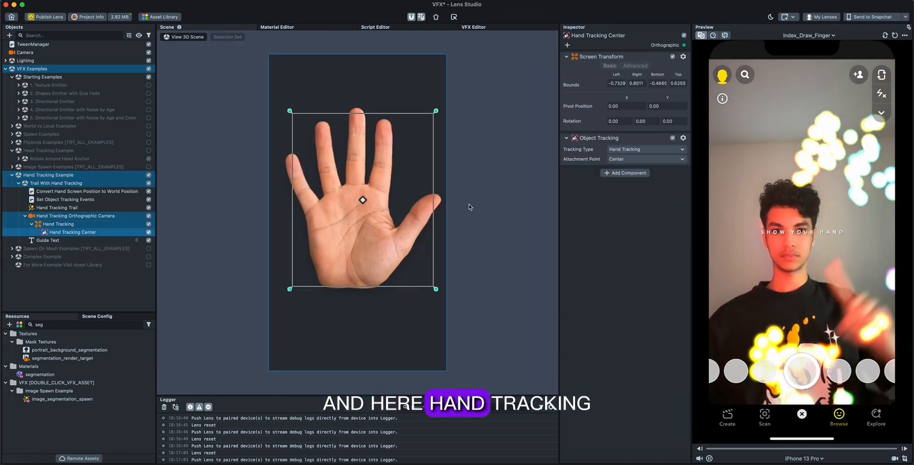
pyautogui.click(655, 160)
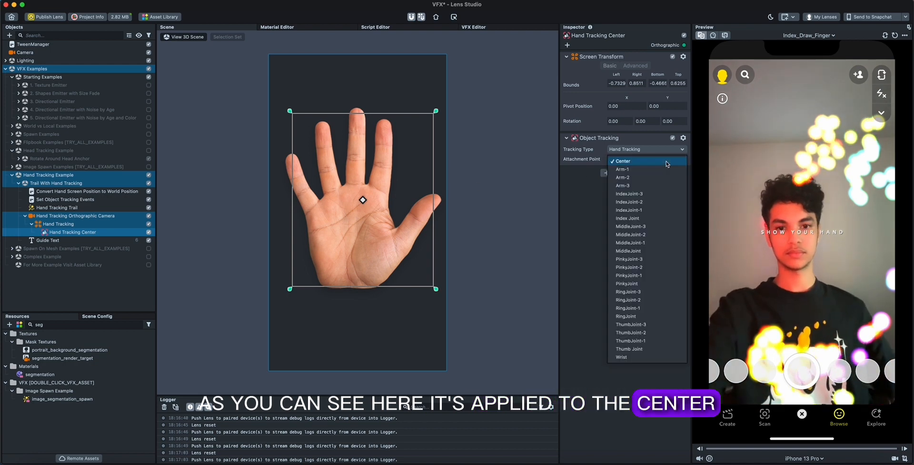
pyautogui.click(662, 218)
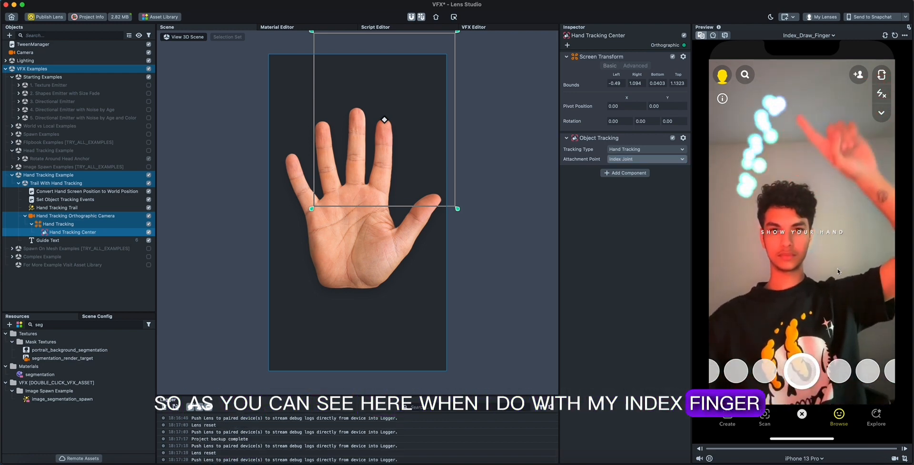
pyautogui.click(631, 160)
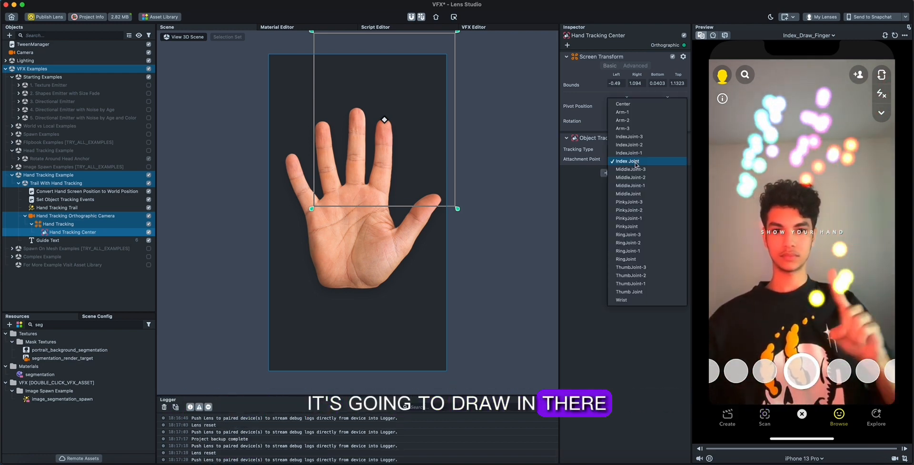
pyautogui.click(638, 149)
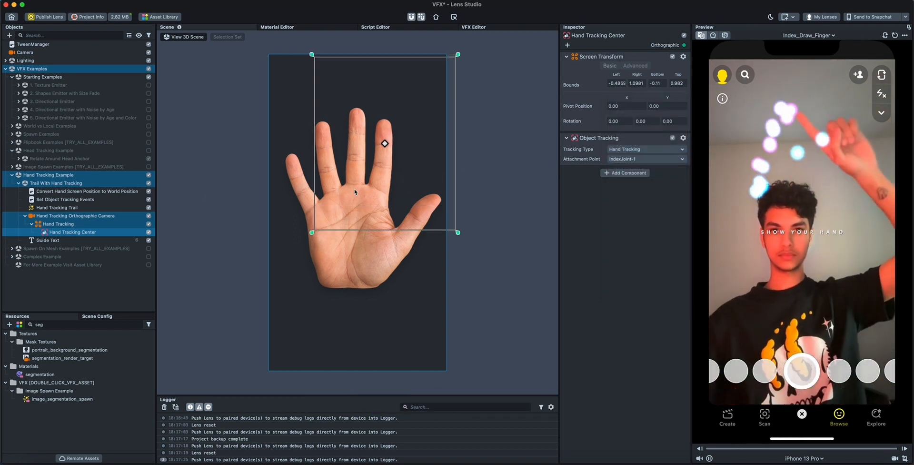
# Check which VFX asset the Hand Tracking Trail uses, search the resources for "hand" and select trail_hand_vfx.
pyautogui.click(90, 208)
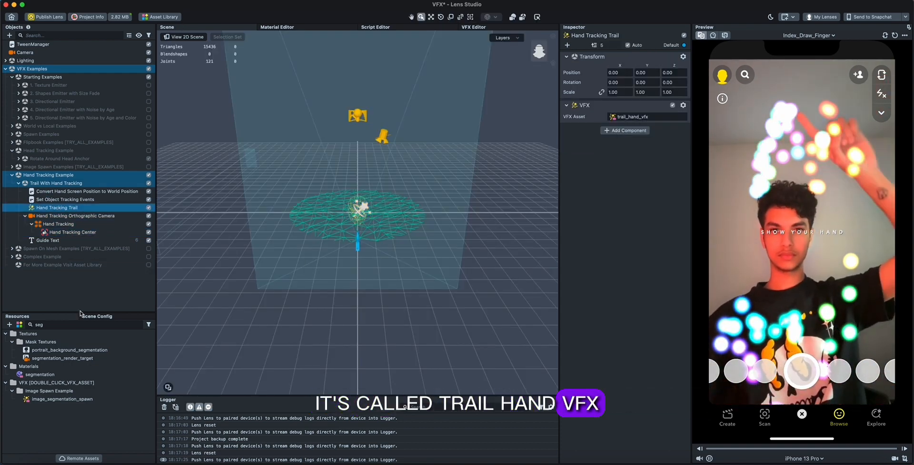
pyautogui.click(59, 325)
pyautogui.write('hand')
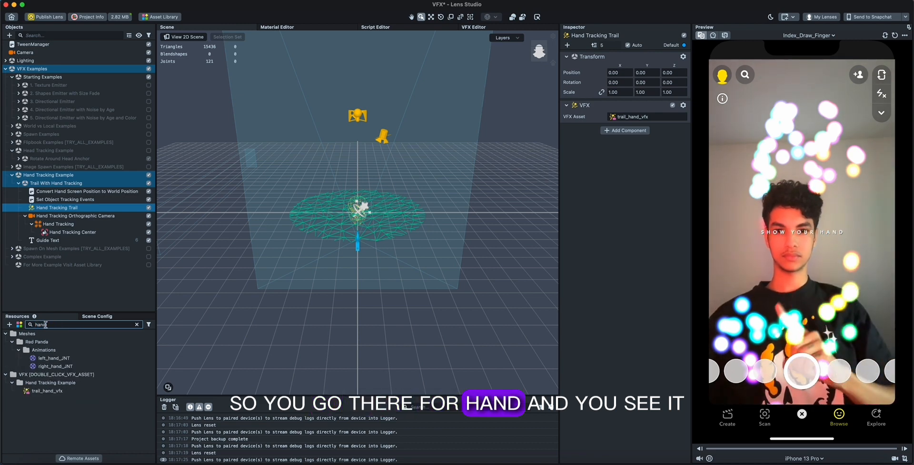
pyautogui.click(54, 391)
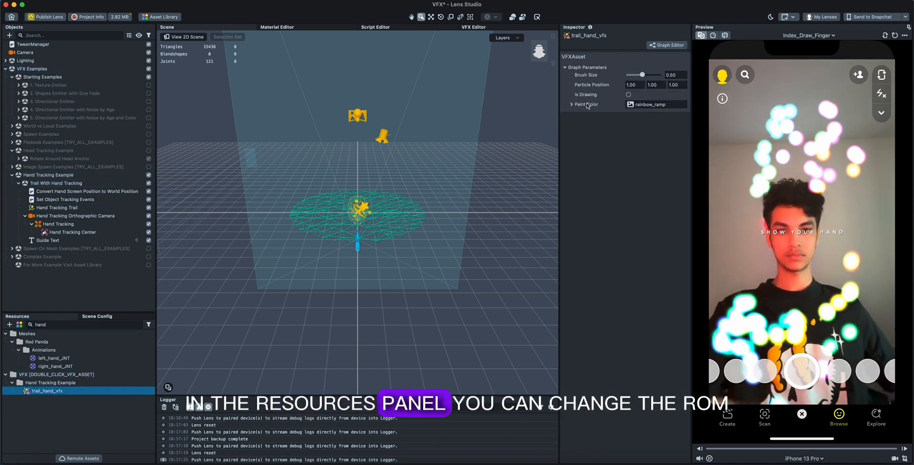
# Search the textures for "ramp" and set the Paint Color of trail_hand_vfx to fire_ramp.
pyautogui.click(655, 104)
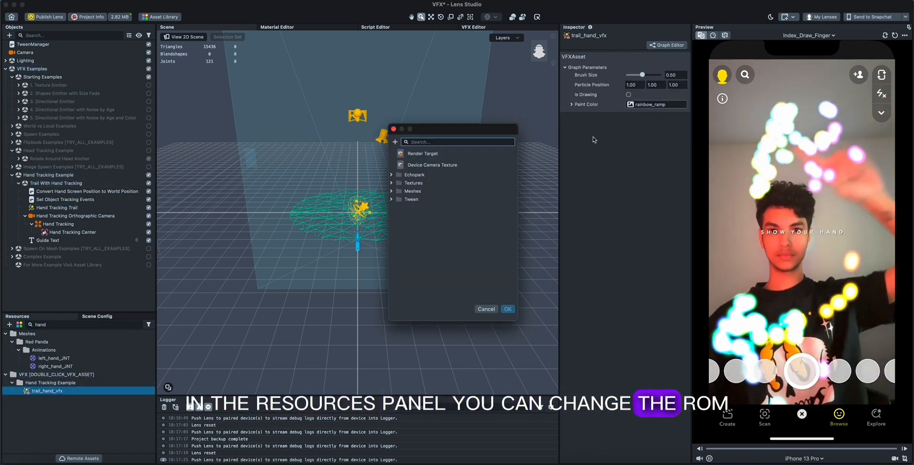
pyautogui.write('ramp')
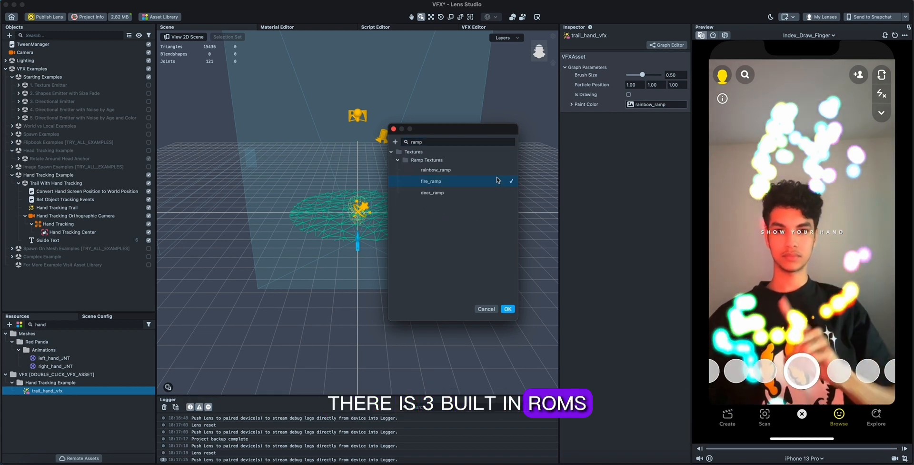
pyautogui.doubleClick(497, 180)
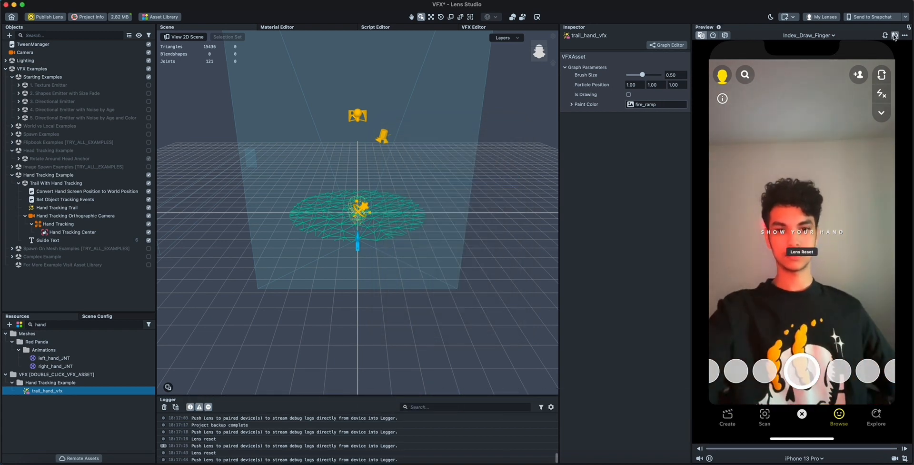
# Set the Paint Color of trail_hand_vfx to deer_ramp and reset the lens preview.
pyautogui.click(641, 104)
pyautogui.click(433, 169)
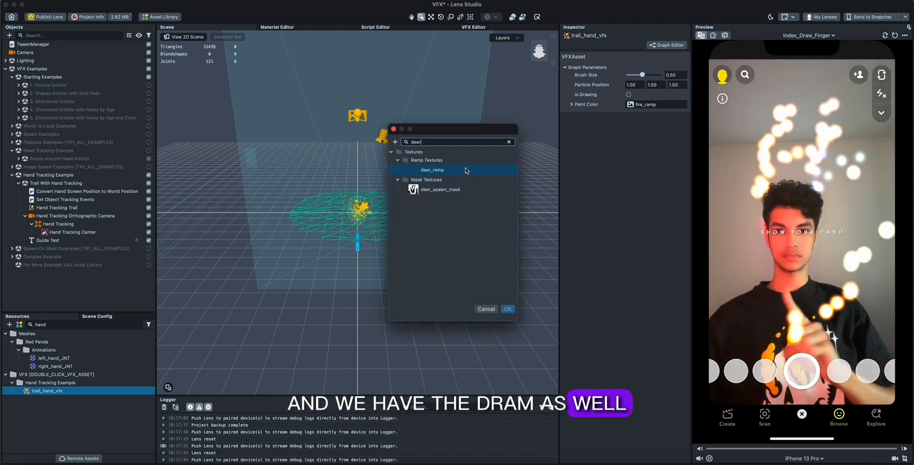
pyautogui.click(507, 309)
pyautogui.click(895, 35)
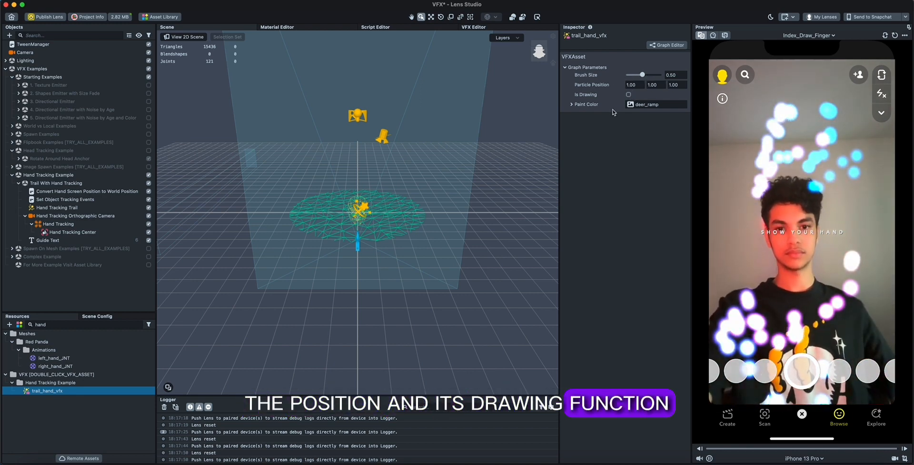
# Collapse and disable the Hand Tracking Example, and expand and enable the Spawn On Mesh Examples group.
pyautogui.click(19, 183)
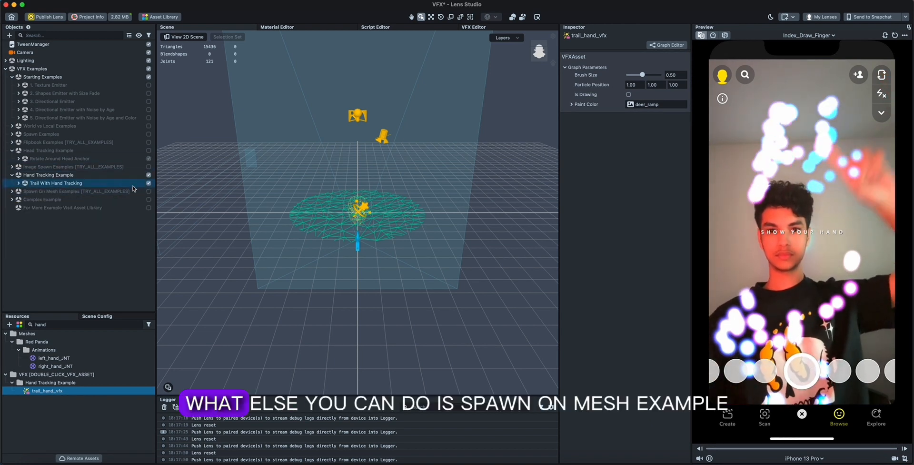
pyautogui.click(32, 176)
pyautogui.click(12, 175)
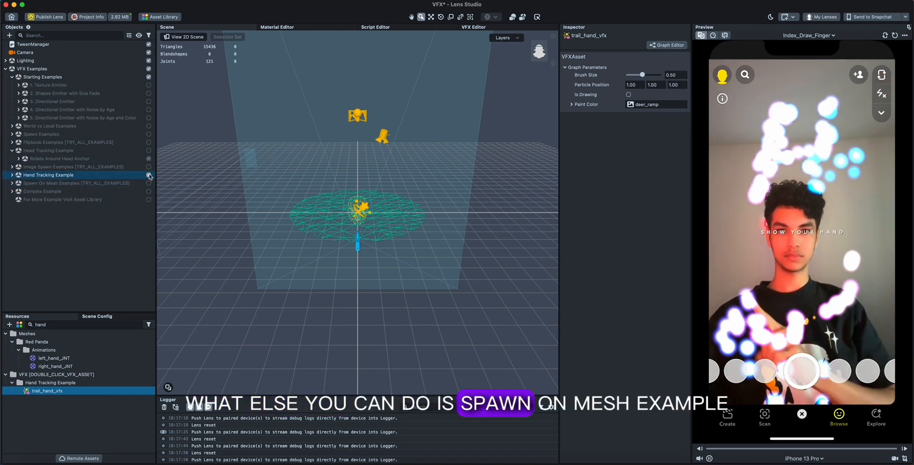
pyautogui.click(12, 183)
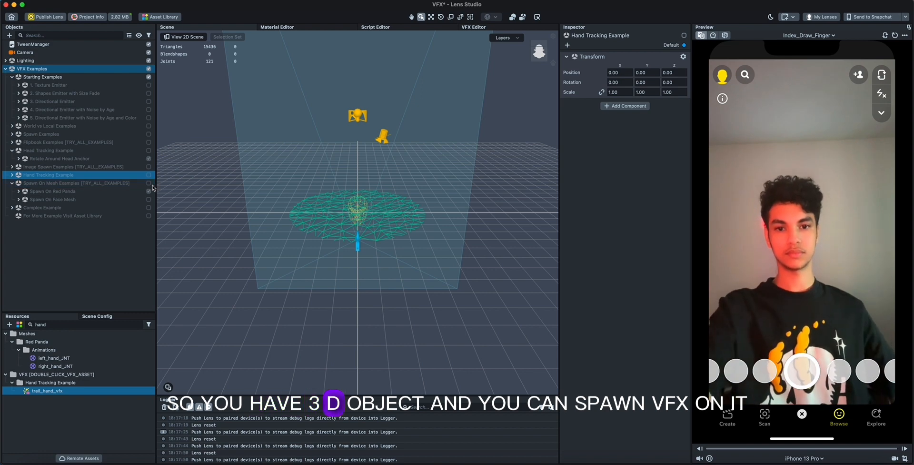
pyautogui.click(149, 183)
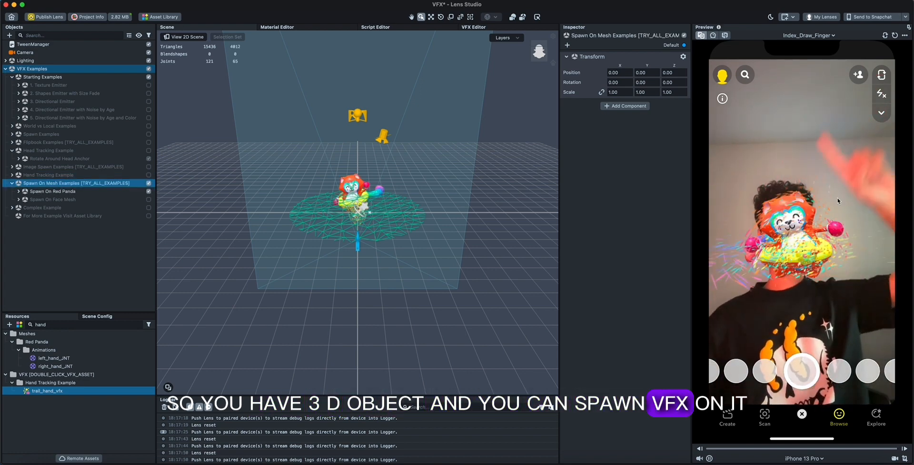
# Look through the preview videos and flip the preview to the back camera with the Beach scene.
pyautogui.click(805, 35)
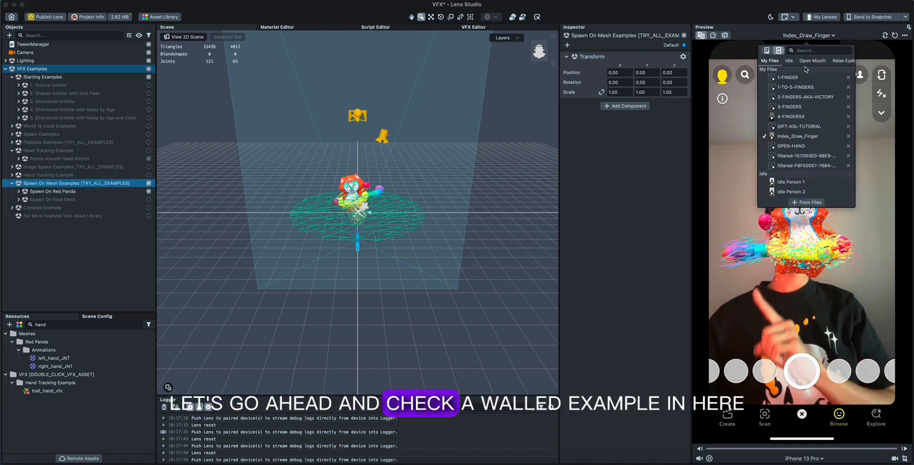
pyautogui.scroll(-10, 803, 83)
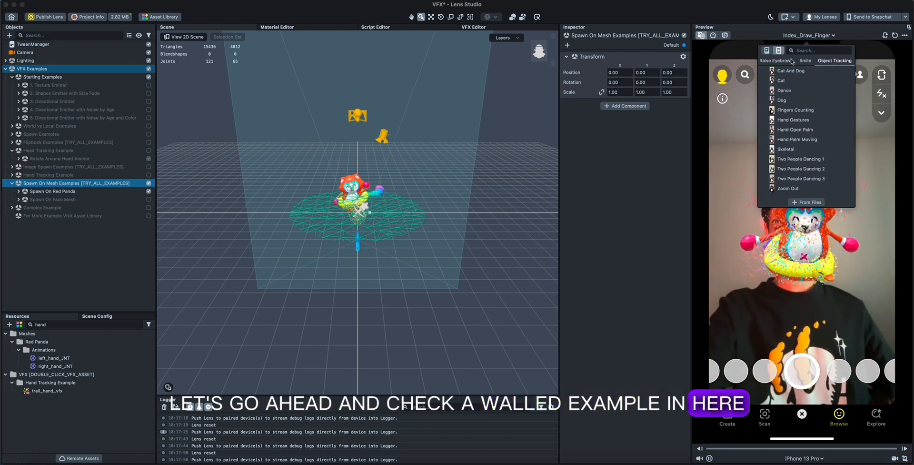
pyautogui.click(885, 36)
pyautogui.click(885, 35)
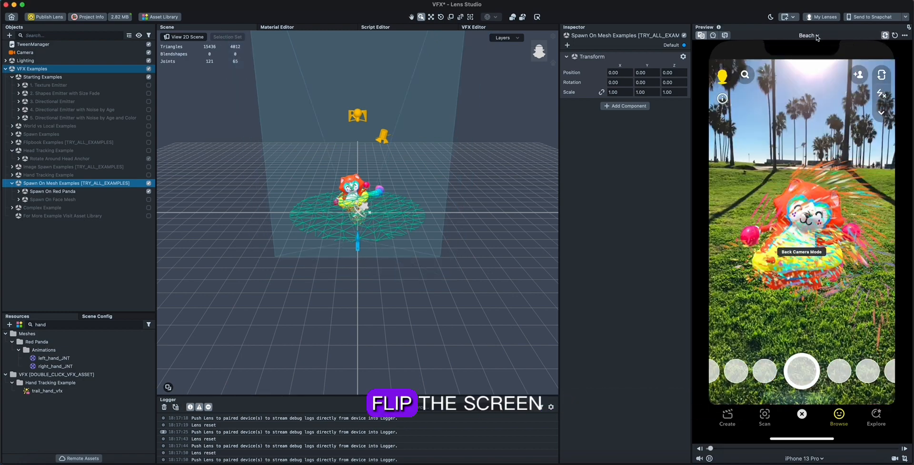
pyautogui.click(808, 35)
pyautogui.click(726, 133)
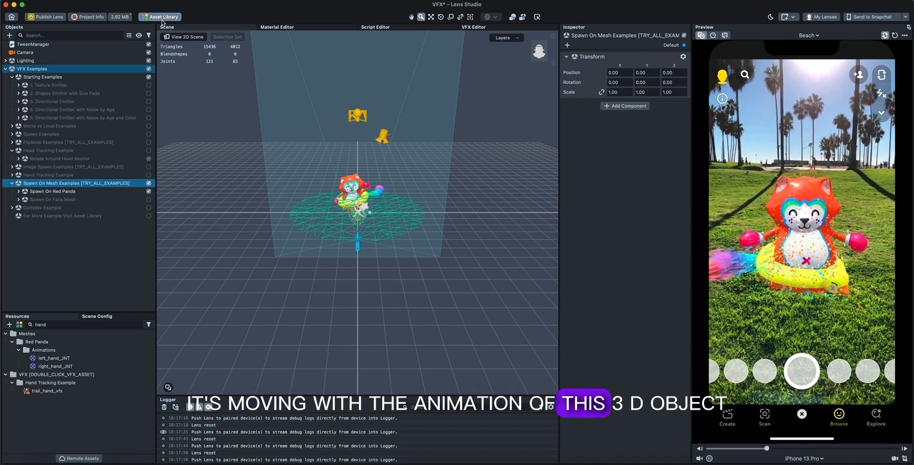
# Import the Pizza Delivery model from the 3D category of the Asset Library and close the library.
pyautogui.scroll(-5, 404, 244)
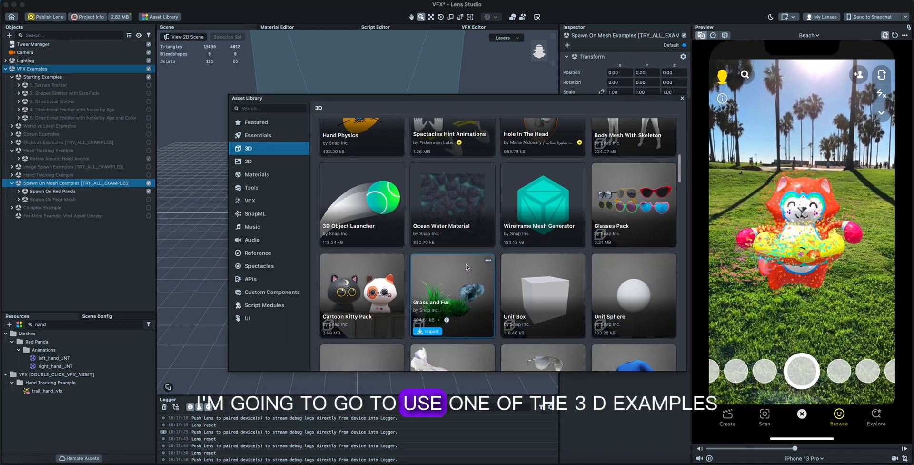
pyautogui.scroll(-10, 487, 248)
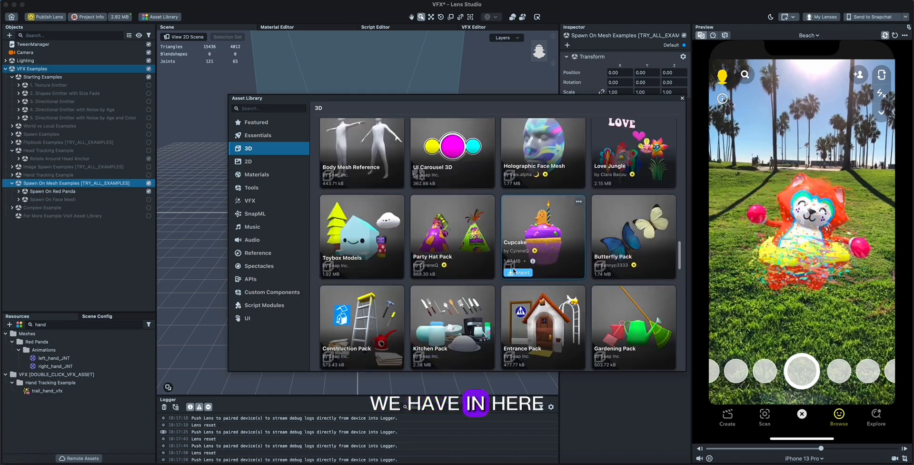
pyautogui.scroll(-10, 524, 275)
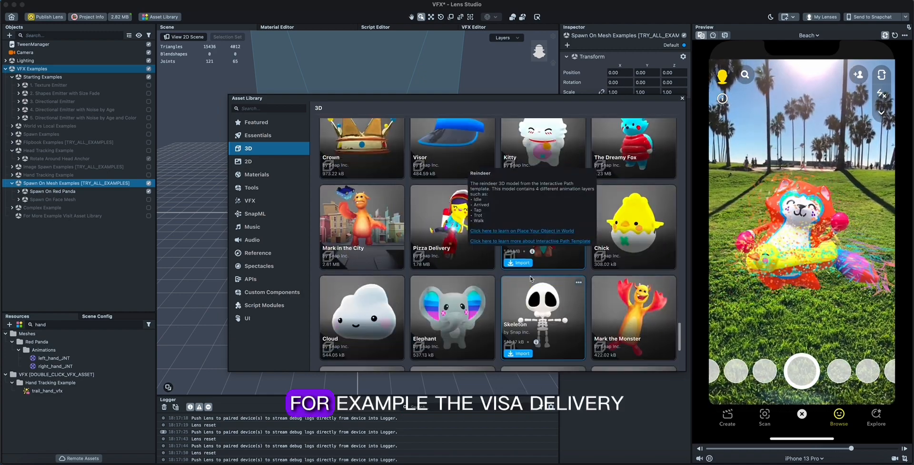
pyautogui.click(434, 262)
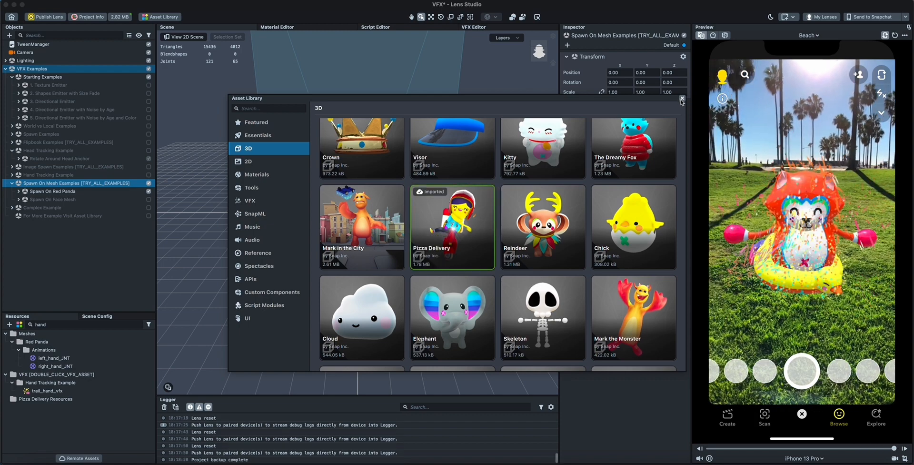
pyautogui.click(682, 99)
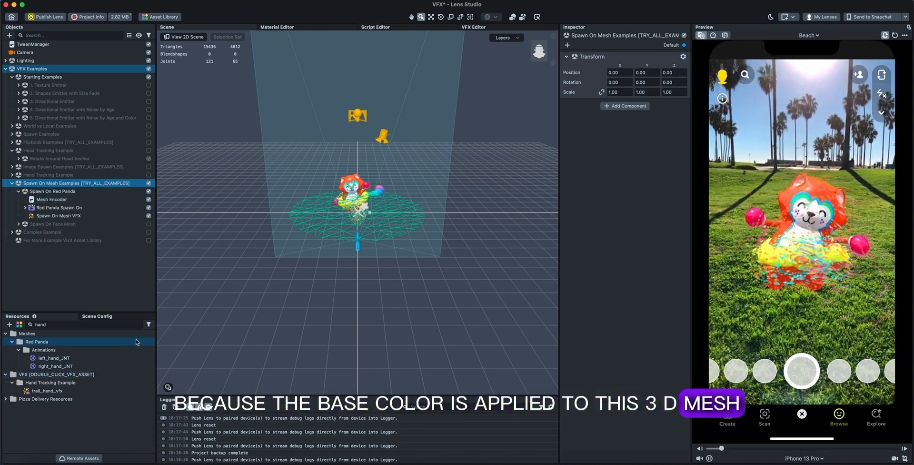
# Clear the resource search and place the PizzaDelivery__PLACE_IN_OBJECTS_PANEL prefab inside Spawn On Red Panda, below Mesh Encoder.
pyautogui.click(137, 324)
pyautogui.scroll(-10, 8, 380)
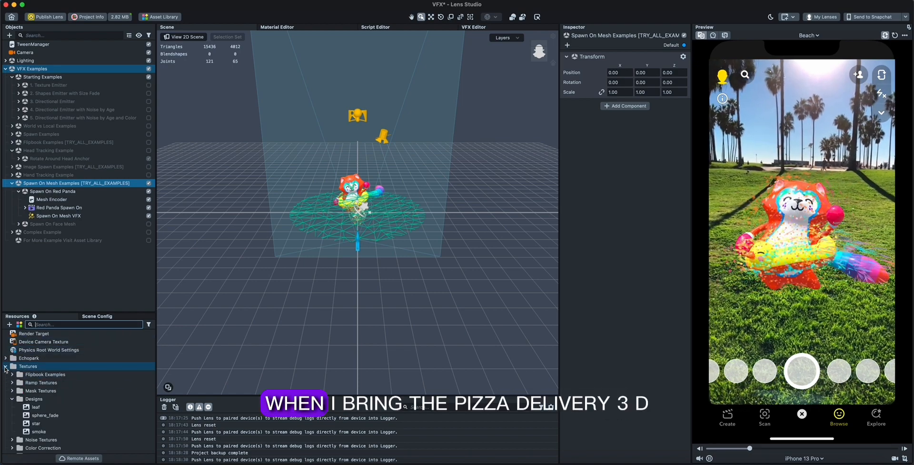
pyautogui.click(38, 423)
pyautogui.scroll(-15, 38, 422)
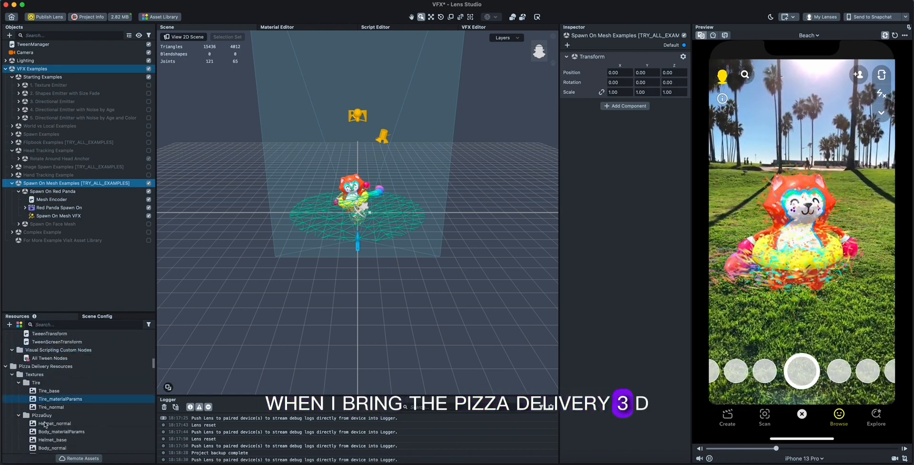
pyautogui.moveTo(47, 447); pyautogui.dragTo(46, 200)
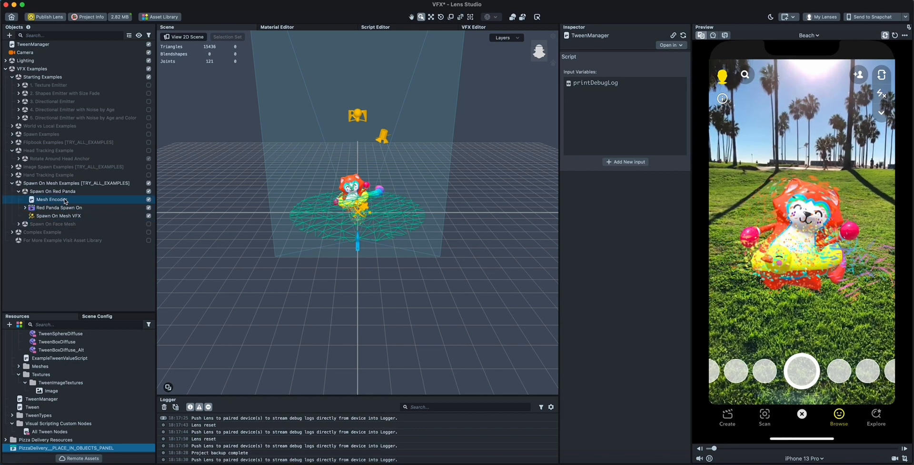
pyautogui.moveTo(66, 201); pyautogui.dragTo(66, 204)
pyautogui.scroll(5, 67, 204)
pyautogui.click(32, 168)
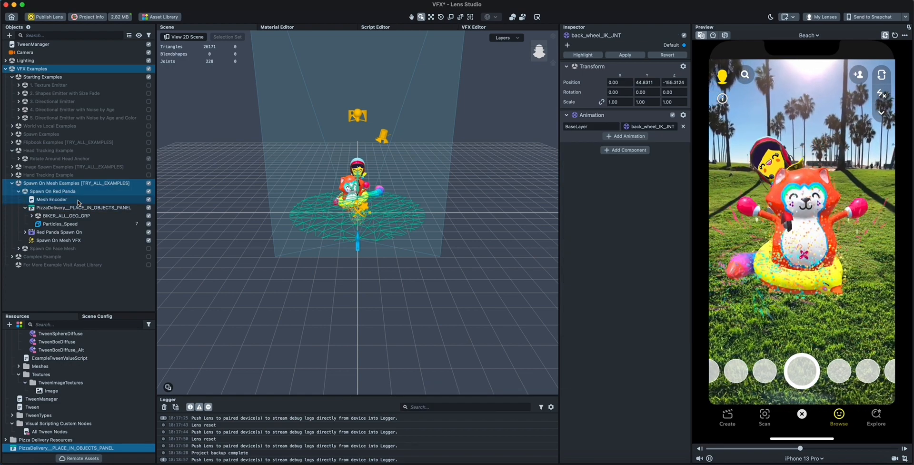
# Set the Mesh Encoder's Object To Encode to the PizzaDelivery object and delete Red Panda Spawn On.
pyautogui.click(78, 201)
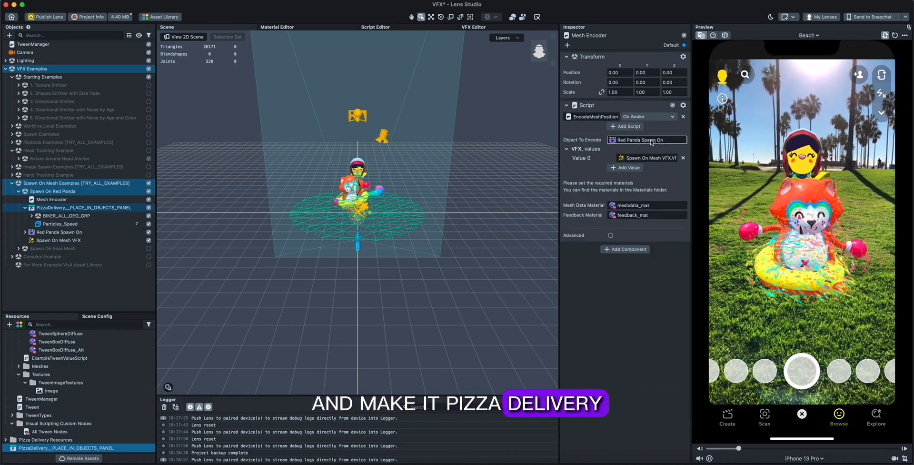
pyautogui.click(70, 232)
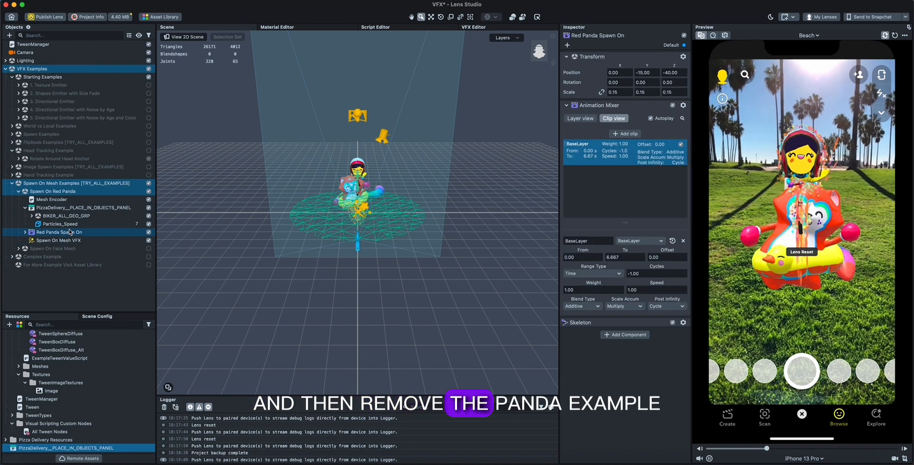
pyautogui.press('Delete')
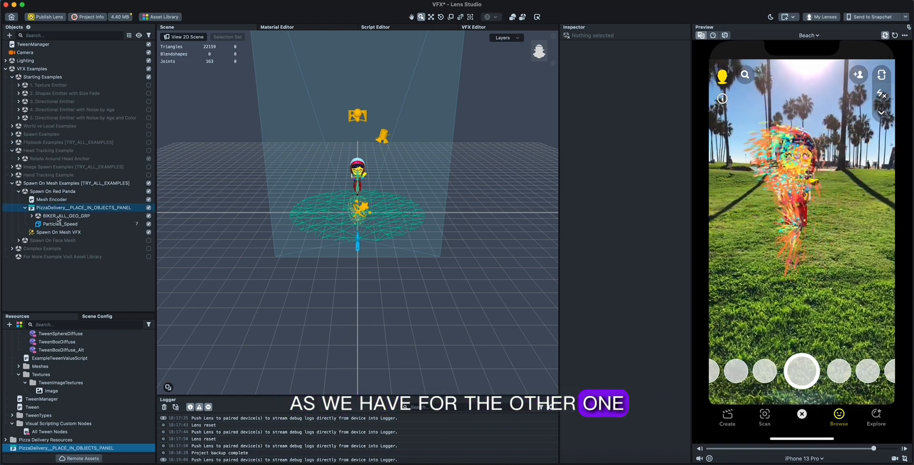
# Check which asset Spawn On Mesh VFX uses, search the resources for "spawn_on_me" and select spawn_on_mesh.
pyautogui.click(78, 233)
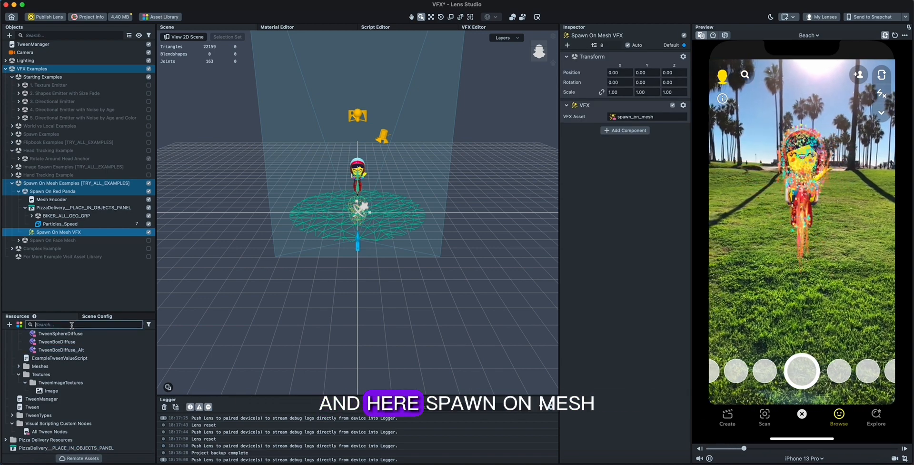
pyautogui.write('spawn_on_me')
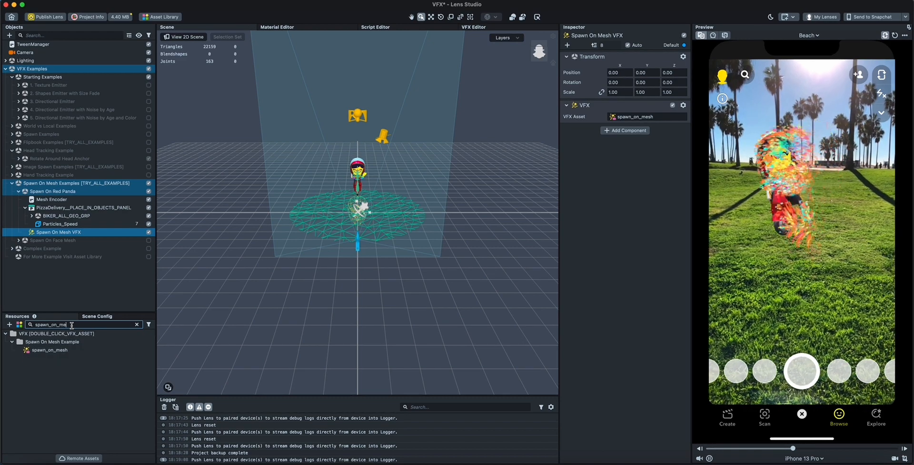
pyautogui.click(57, 351)
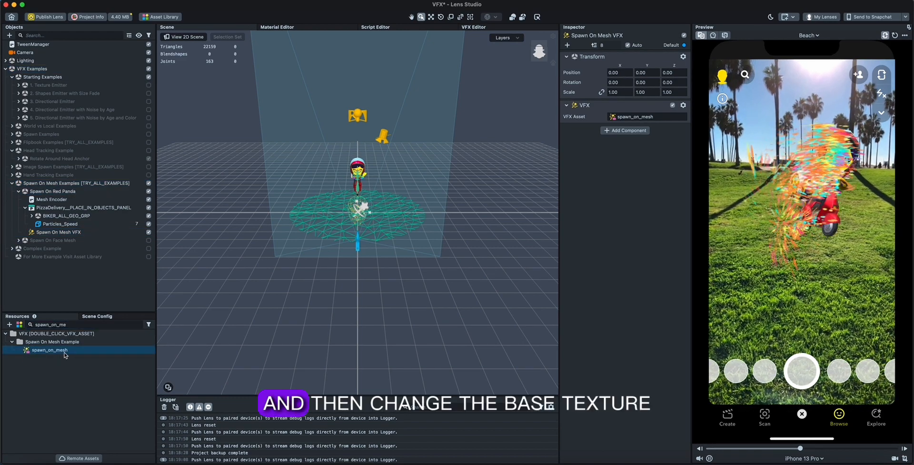
# Set the Base Tex of spawn_on_mesh to Helmet_base from the PizzaGuy textures and reset the lens preview.
pyautogui.click(646, 76)
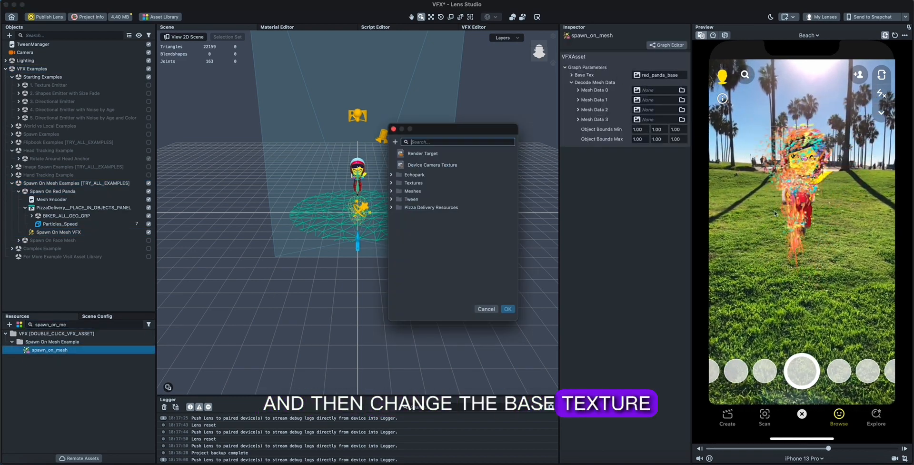
pyautogui.click(391, 208)
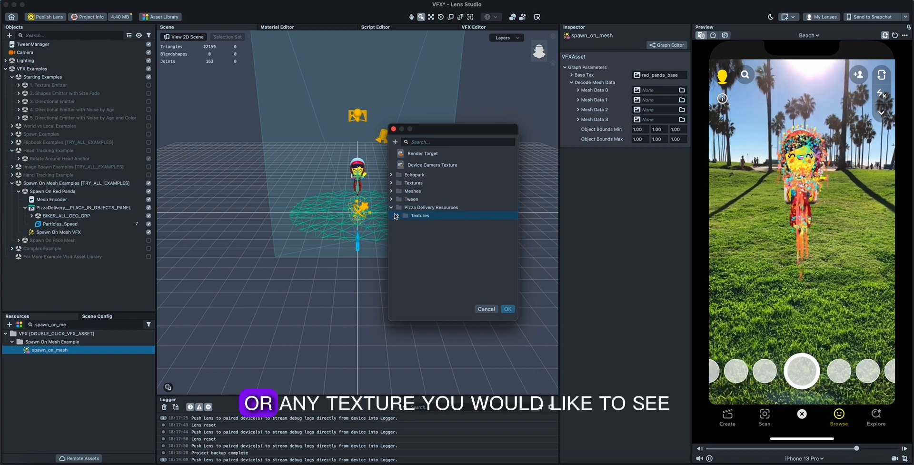
pyautogui.click(404, 224)
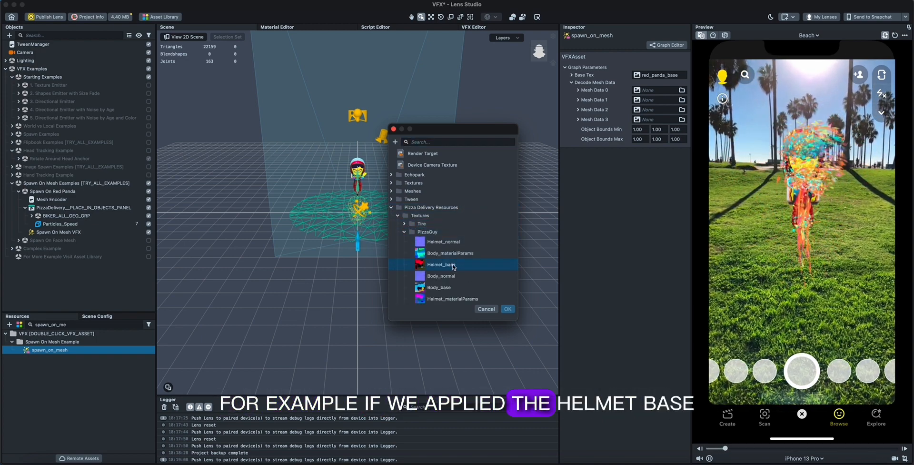
pyautogui.doubleClick(454, 265)
pyautogui.click(894, 36)
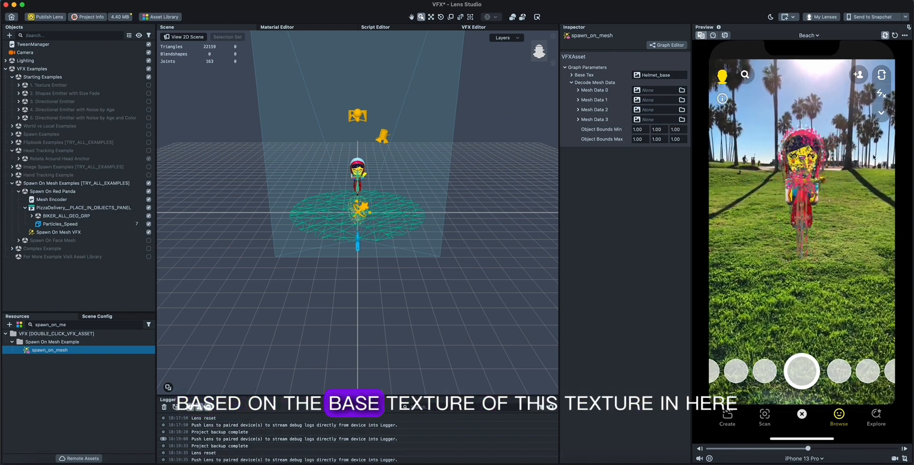
# Set the Base Tex of spawn_on_mesh to Bike_base from the Pizza Delivery Resources' Bike textures.
pyautogui.click(663, 76)
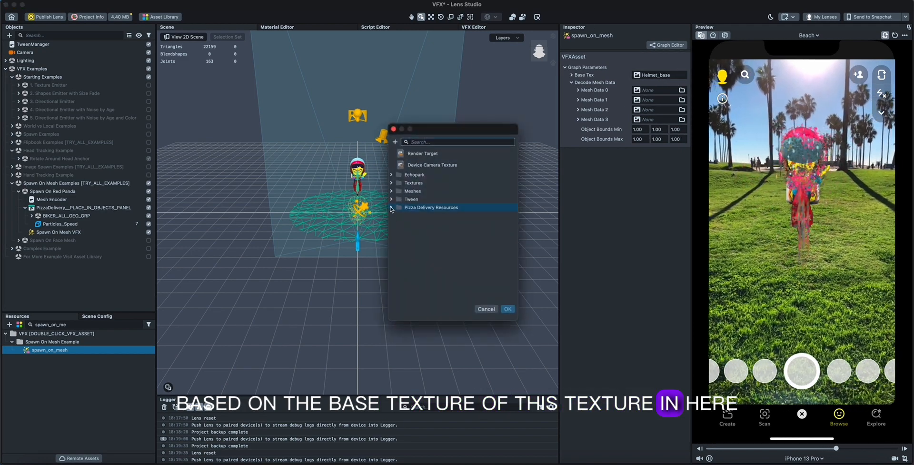
pyautogui.click(405, 239)
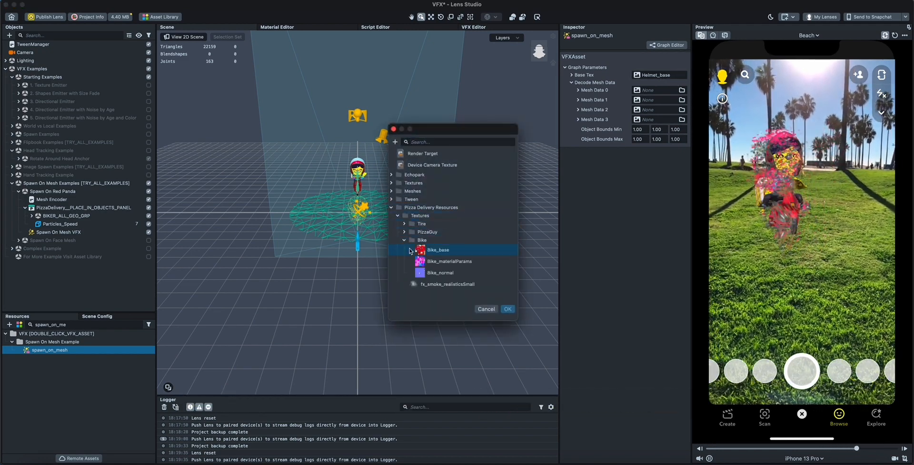
pyautogui.doubleClick(449, 253)
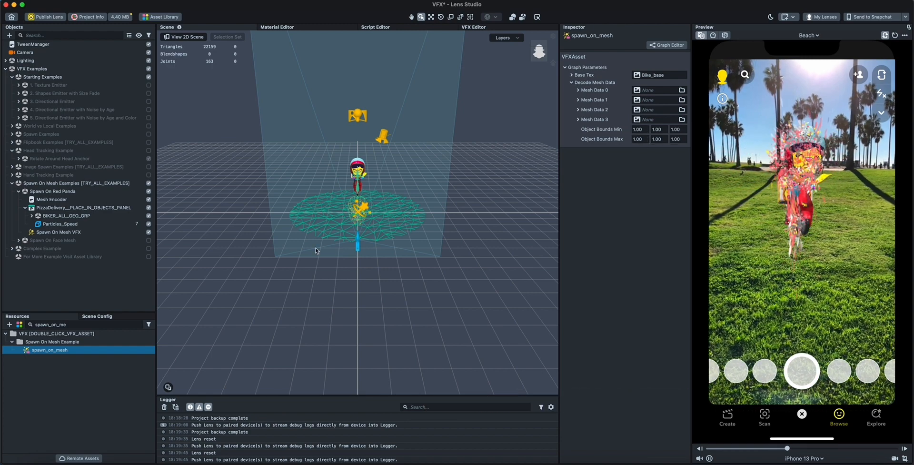
# Collapse and disable Spawn On Red Panda, and enable Spawn On Face Mesh.
pyautogui.click(18, 190)
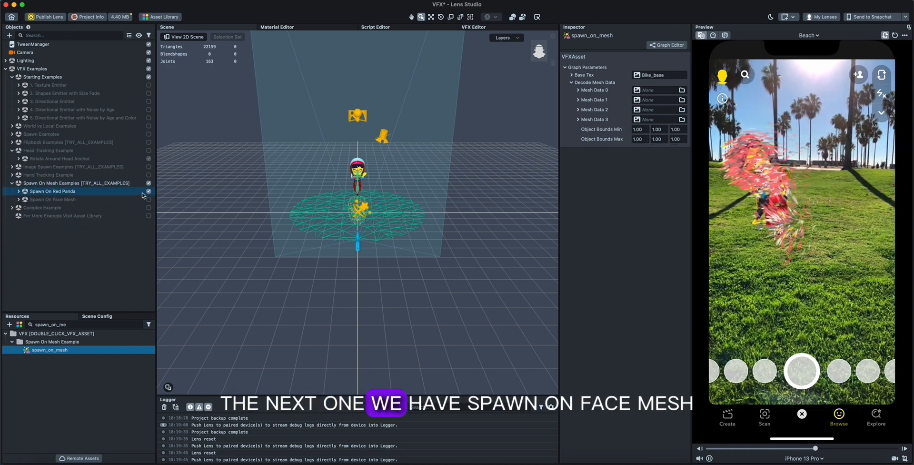
pyautogui.click(149, 191)
pyautogui.click(148, 200)
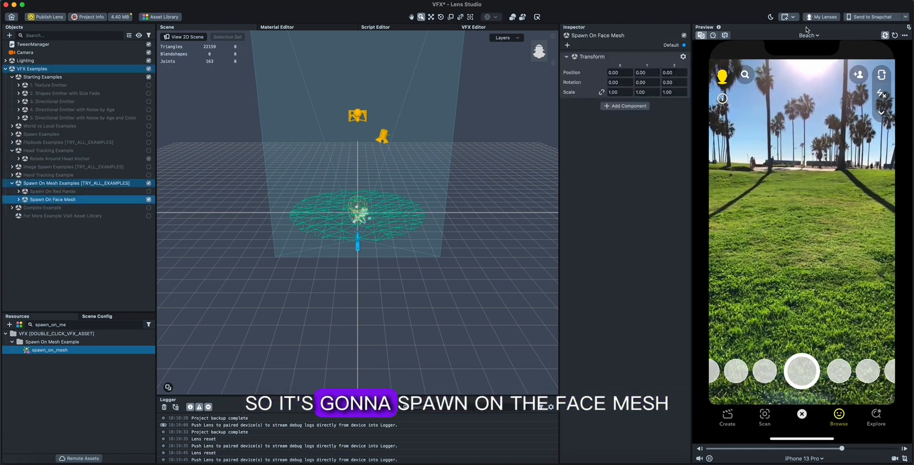
# Rearrange the panel widths around the preview and switch the preview video to Smile Person 3.
pyautogui.click(908, 27)
pyautogui.moveTo(795, 37); pyautogui.dragTo(668, 117)
pyautogui.click(797, 35)
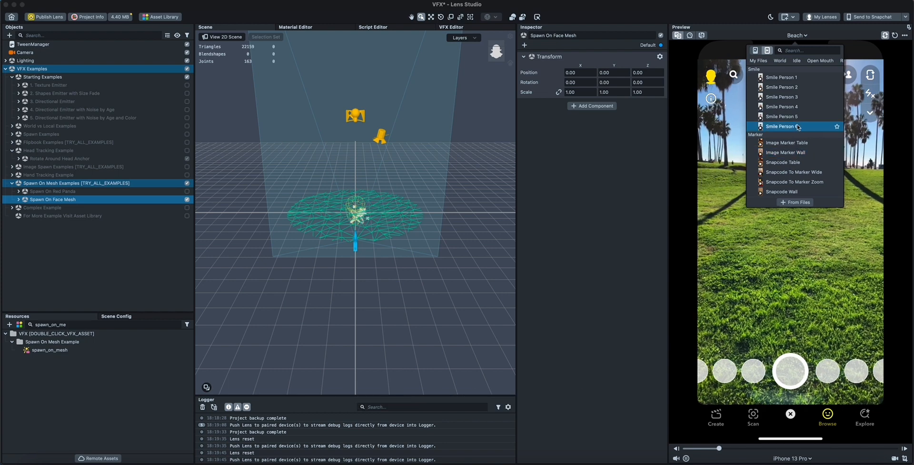
pyautogui.click(781, 96)
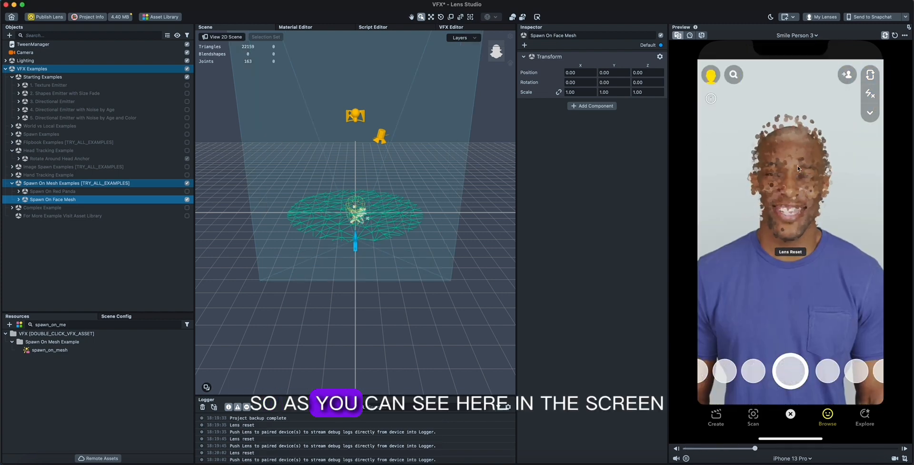
# Expand Spawn On Face Mesh and inspect its Mesh Encoder, Face Mesh Anchor, Face Mesh and Spawn On Face Mesh VFX.
pyautogui.click(19, 199)
pyautogui.click(51, 207)
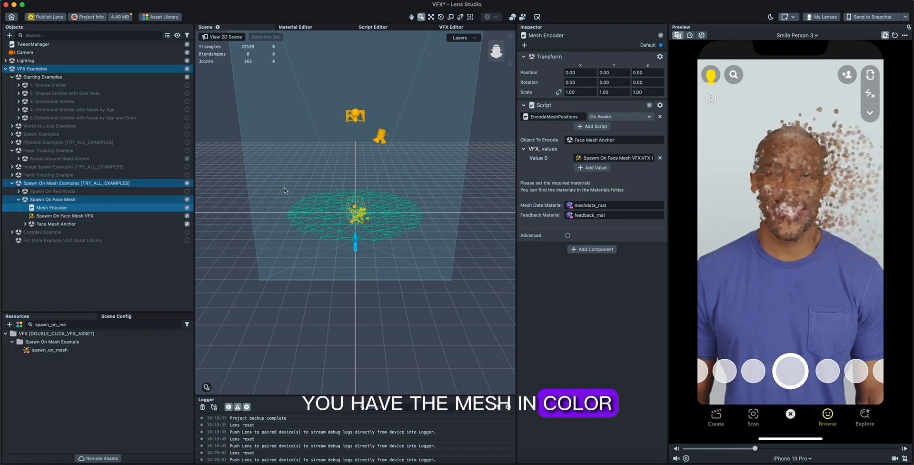
pyautogui.click(28, 224)
pyautogui.click(25, 224)
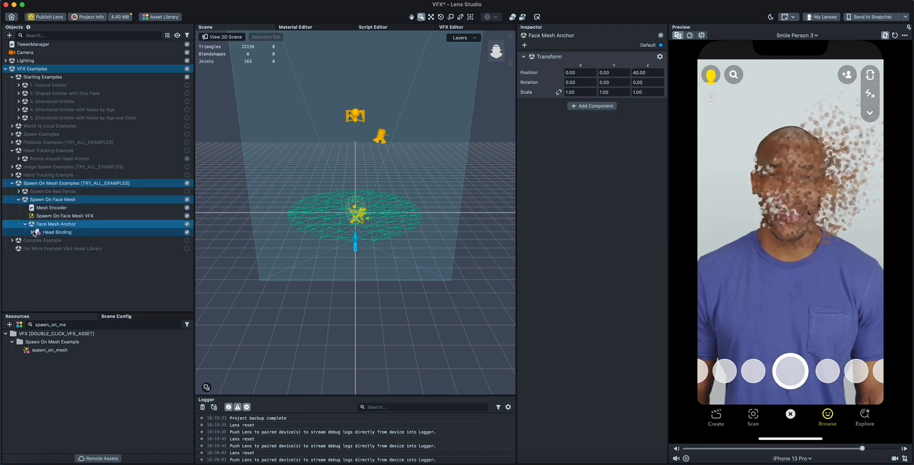
pyautogui.click(32, 232)
pyautogui.click(60, 239)
pyautogui.click(58, 217)
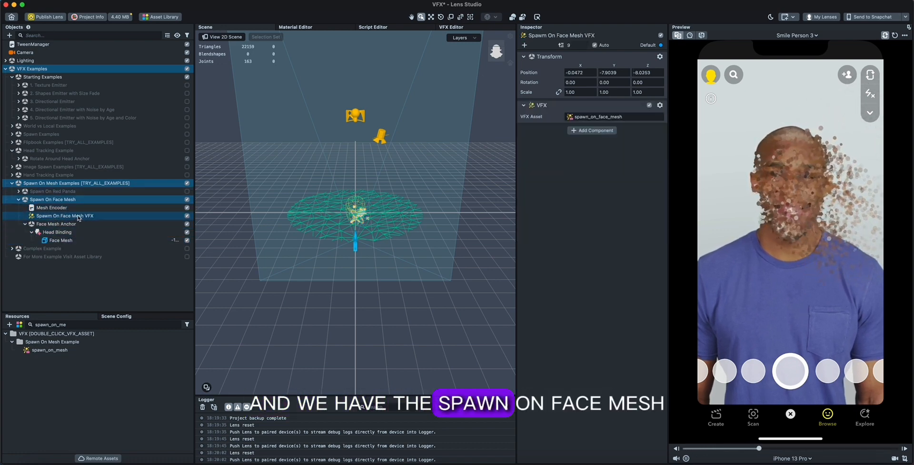
# Search the resources for "spawn_on_face" and open the spawn_on_face_mesh asset in the VFX Editor.
pyautogui.press('BackSpace')
pyautogui.press('BackSpace')
pyautogui.write('face')
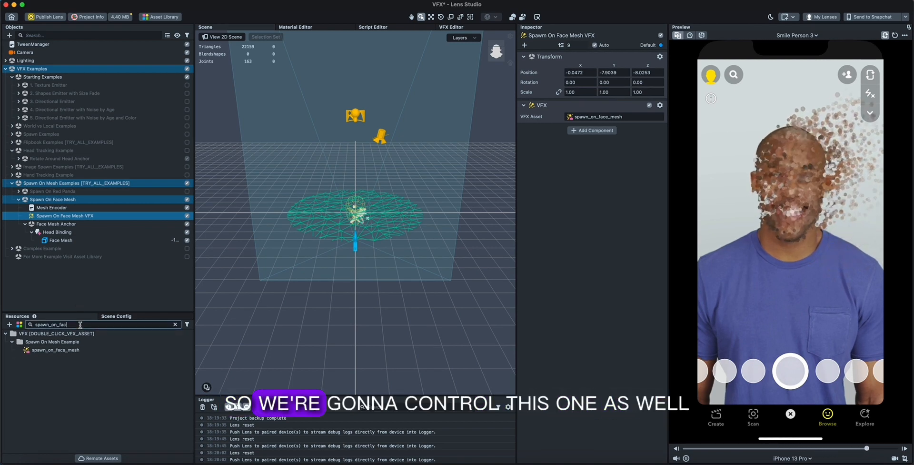
pyautogui.click(52, 350)
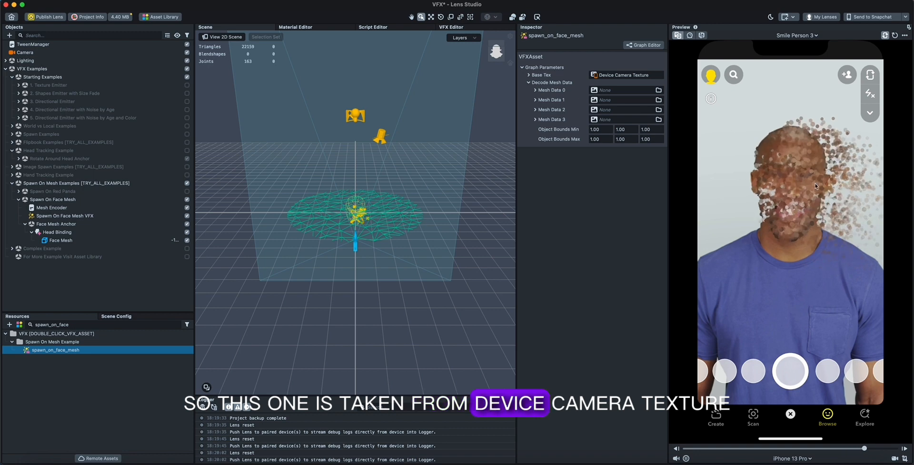
pyautogui.doubleClick(68, 350)
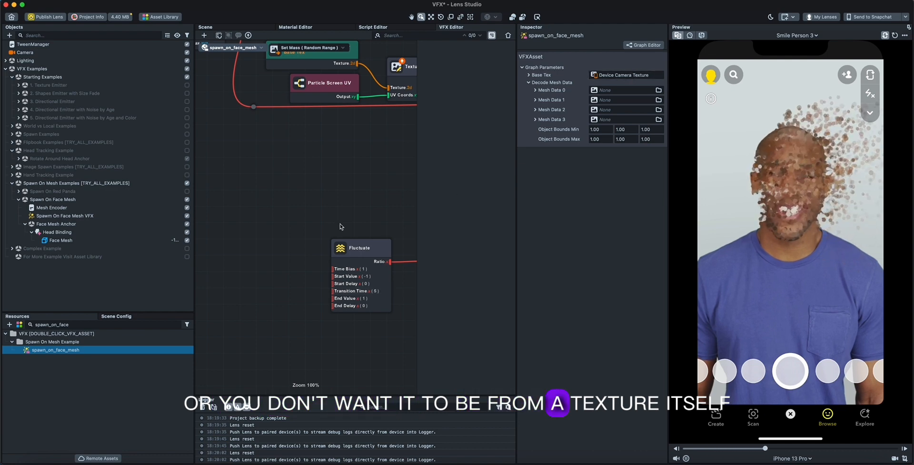
# Delete the Texture 2D Sample node that feeds the particle Color in the spawn_on_face_mesh graph.
pyautogui.scroll(-5, 339, 224)
pyautogui.moveTo(324, 253); pyautogui.dragTo(343, 264, button='middle')
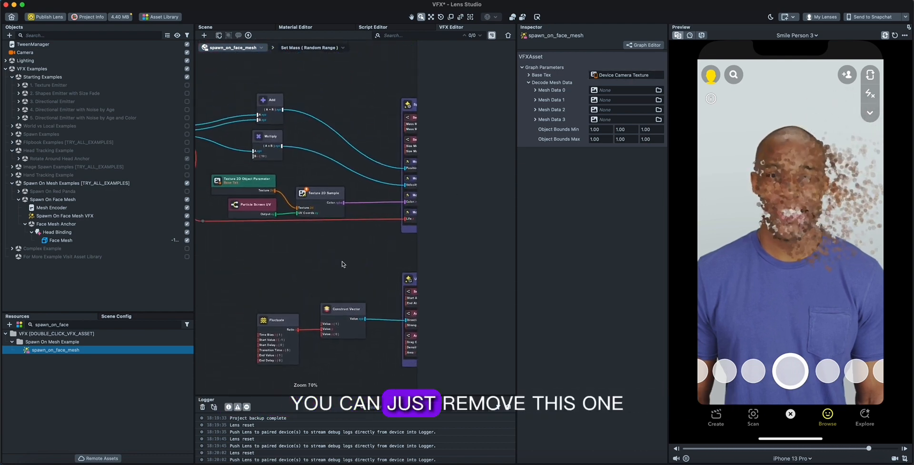
pyautogui.click(303, 200)
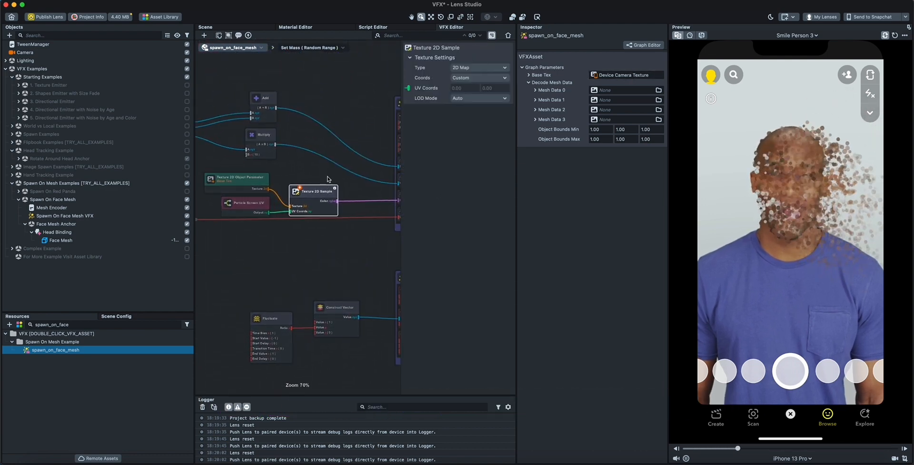
pyautogui.press('Delete')
# Add a Color Parameter node feeding the particle Color input in the spawn_on_face_mesh graph.
pyautogui.moveTo(324, 182); pyautogui.dragTo(304, 180, button='middle')
pyautogui.moveTo(377, 198); pyautogui.dragTo(330, 202)
pyautogui.write('color')
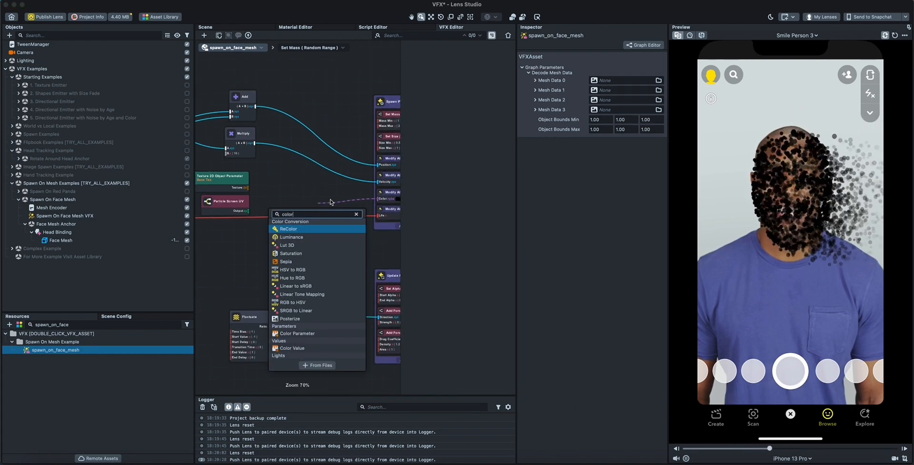
pyautogui.write(' pa')
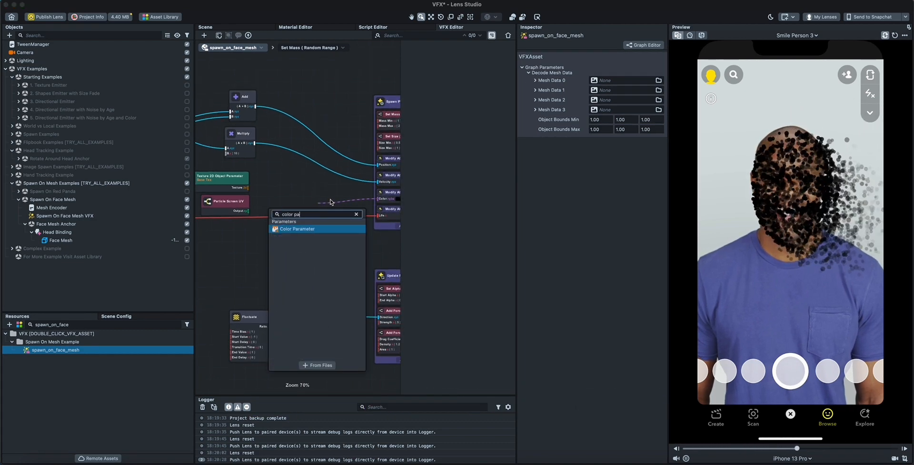
pyautogui.press('Return')
# Delete the unused Particle Screen UV and Texture 2D Object Parameter nodes from the graph.
pyautogui.click(233, 205)
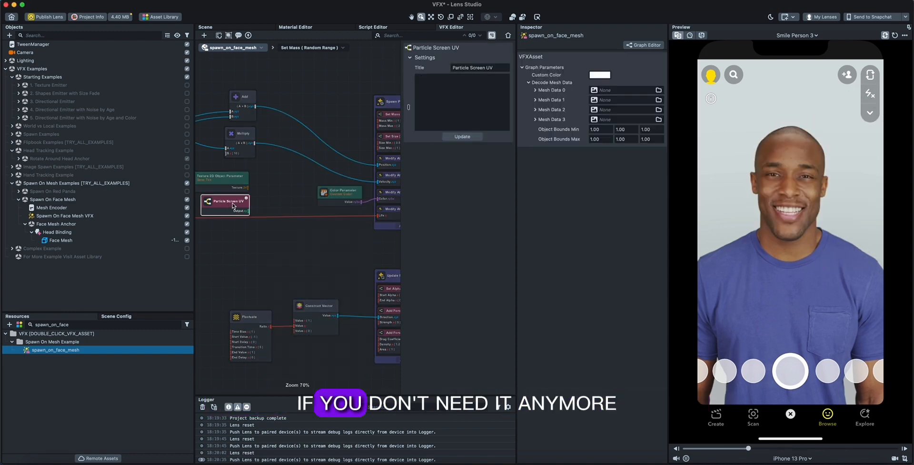
pyautogui.press('BackSpace')
pyautogui.moveTo(219, 181); pyautogui.dragTo(232, 187)
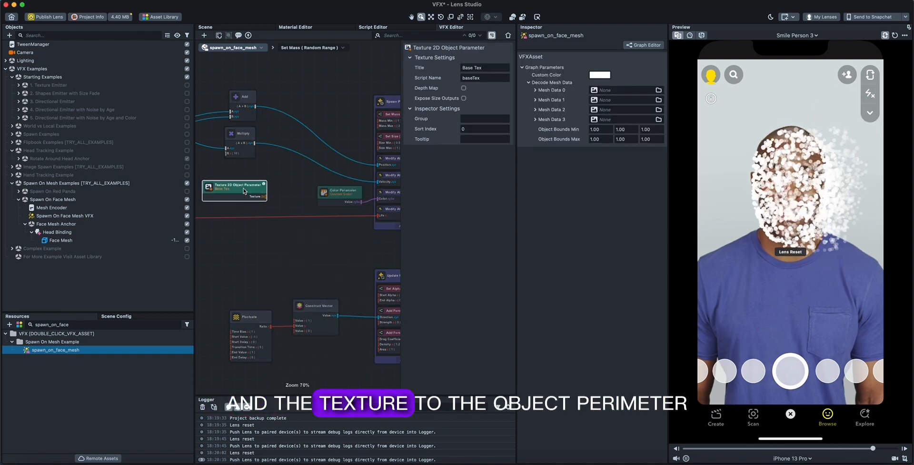
pyautogui.press('BackSpace')
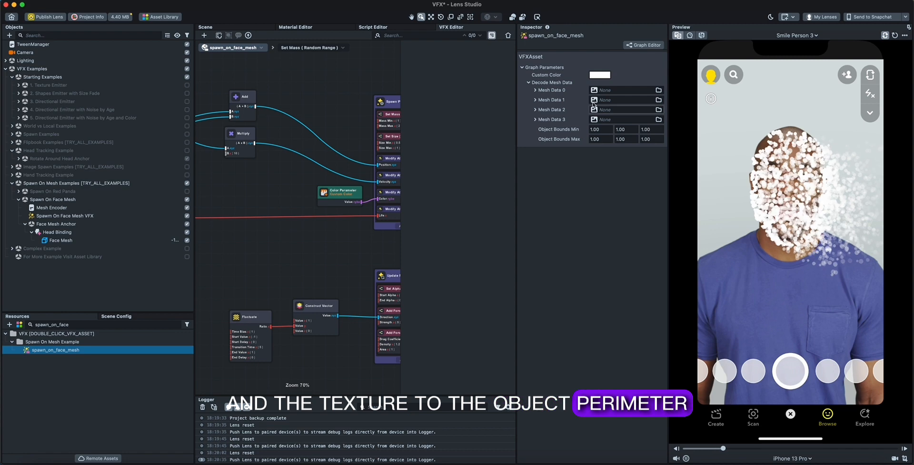
# Set the VFX asset's Custom Color to Red.
pyautogui.click(600, 74)
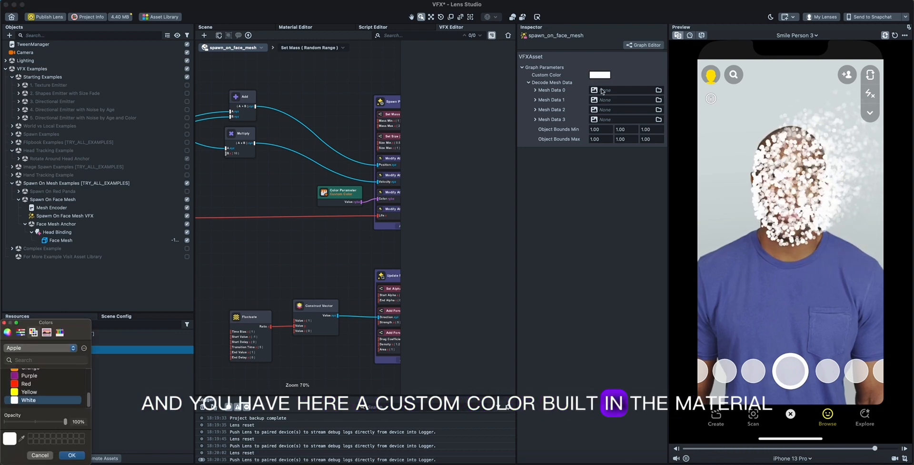
pyautogui.click(52, 383)
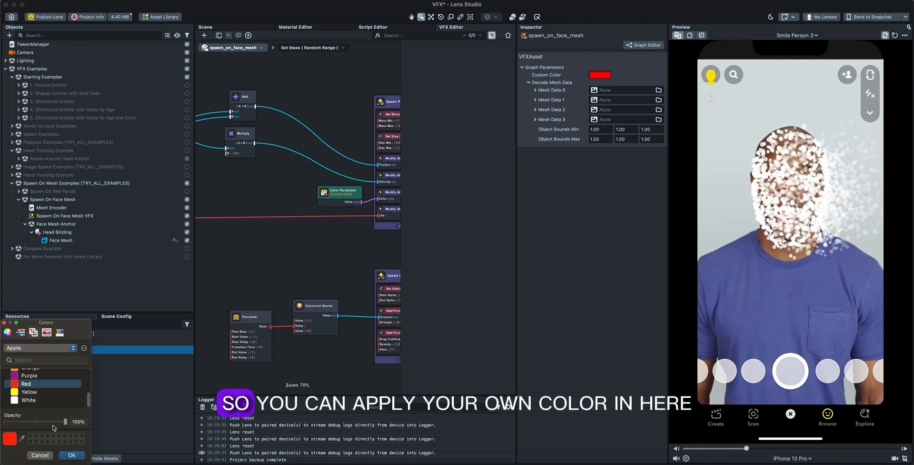
pyautogui.click(72, 455)
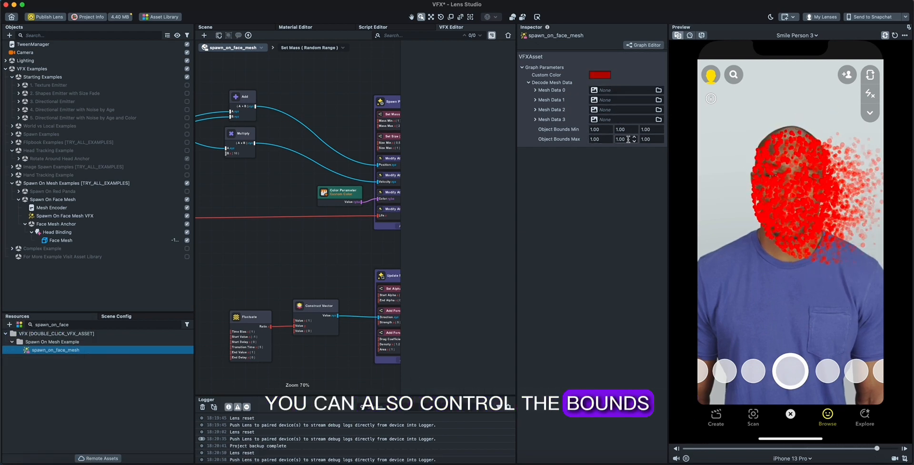
# Disable Spawn On Mesh Examples, enable Complex Example and show it in the Scene view.
pyautogui.click(18, 199)
pyautogui.click(187, 199)
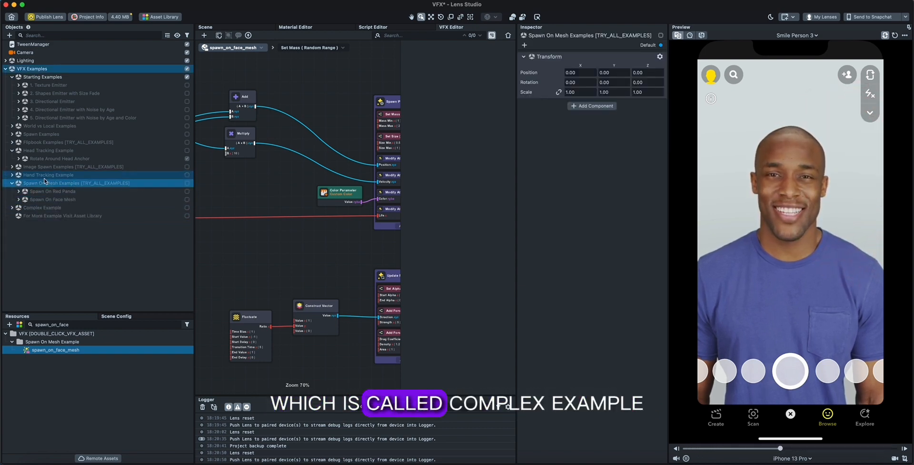
pyautogui.click(181, 190)
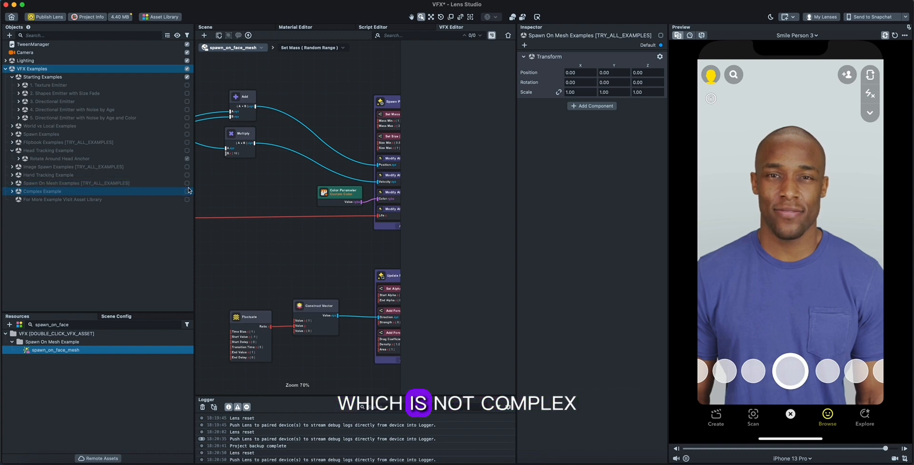
pyautogui.click(186, 191)
pyautogui.click(235, 27)
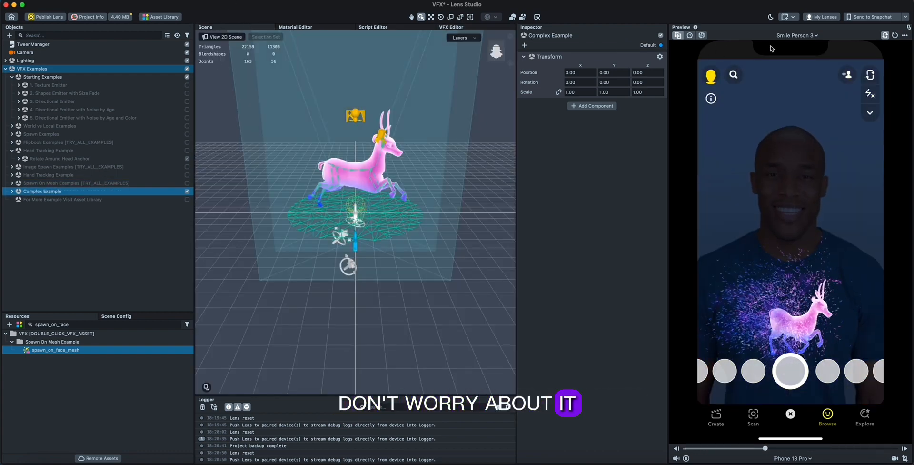
# Switch the preview video to the Beach world clip.
pyautogui.click(797, 35)
pyautogui.click(780, 61)
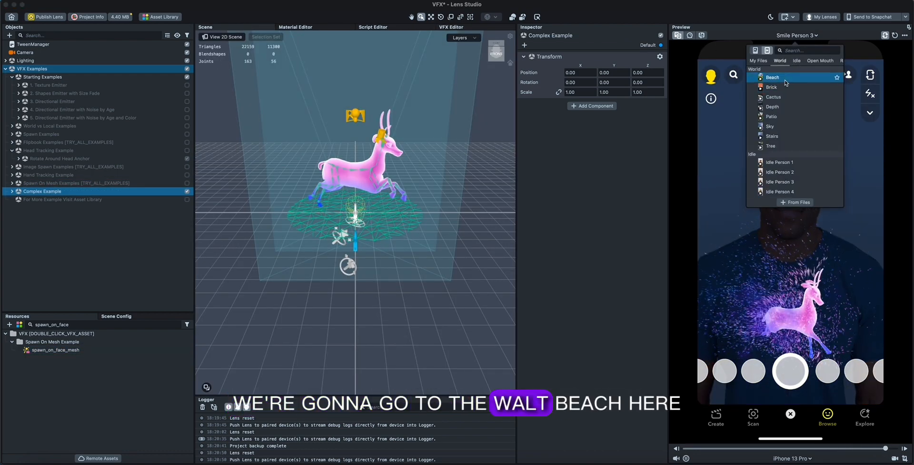
pyautogui.click(779, 77)
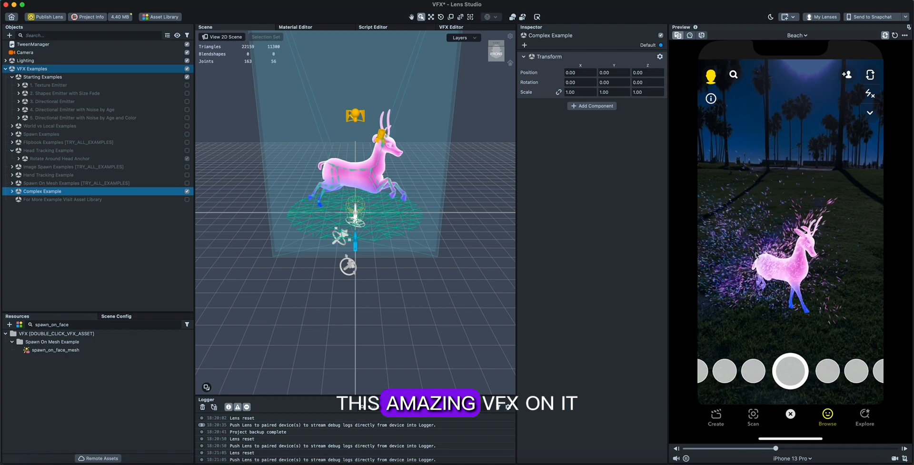
# Expand Complex Example and browse the 3D category of the Asset Library for a model to use instead of the deer.
pyautogui.doubleClick(92, 191)
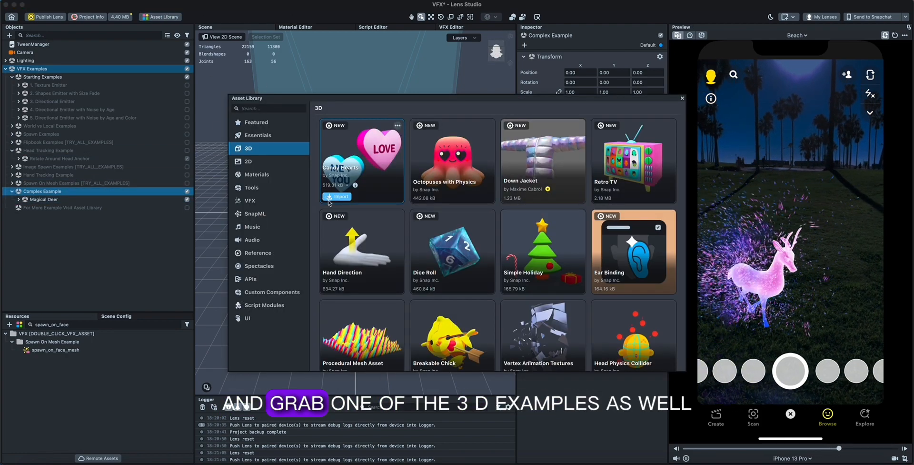
pyautogui.scroll(-5, 585, 315)
pyautogui.scroll(-10, 582, 314)
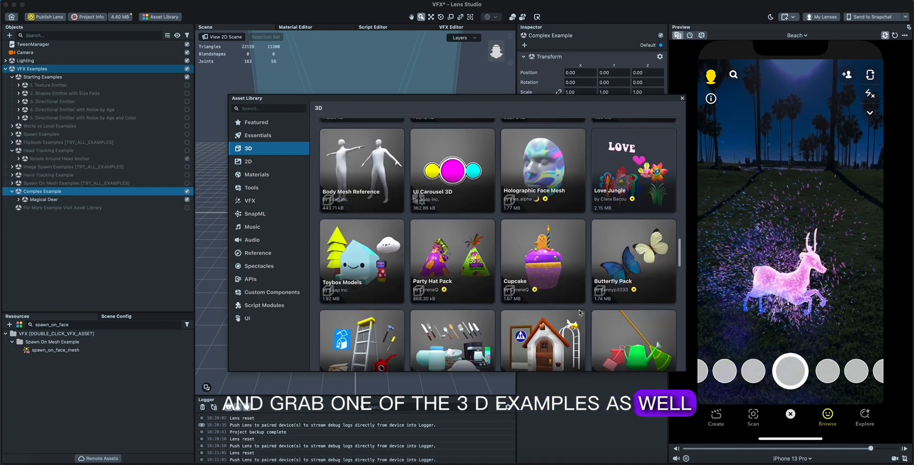
pyautogui.click(524, 270)
pyautogui.click(169, 314)
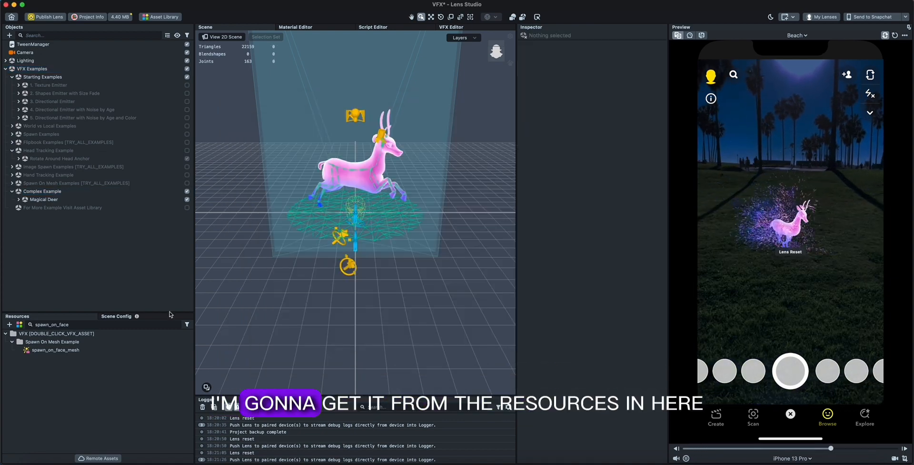
# Clear the resource search, collapse the VFX folder and add Kitty__PLACE_IN_OBJECTS_PANEL to the scene objects.
pyautogui.click(173, 324)
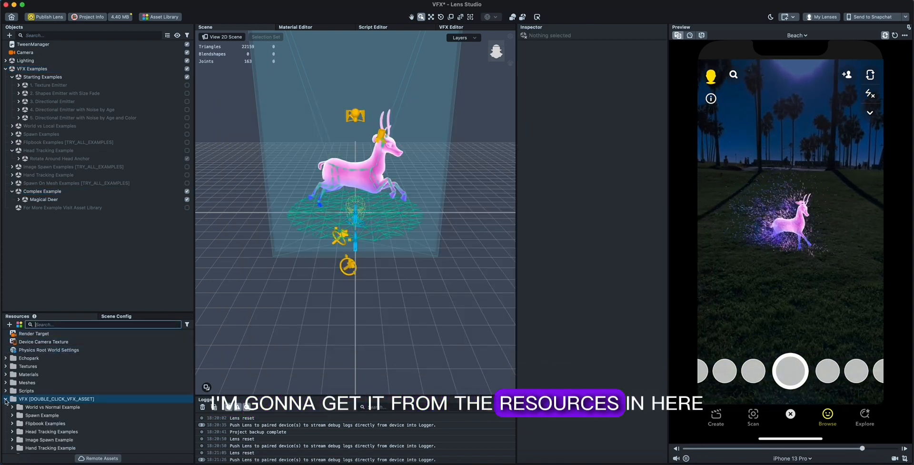
pyautogui.click(9, 407)
pyautogui.click(9, 407)
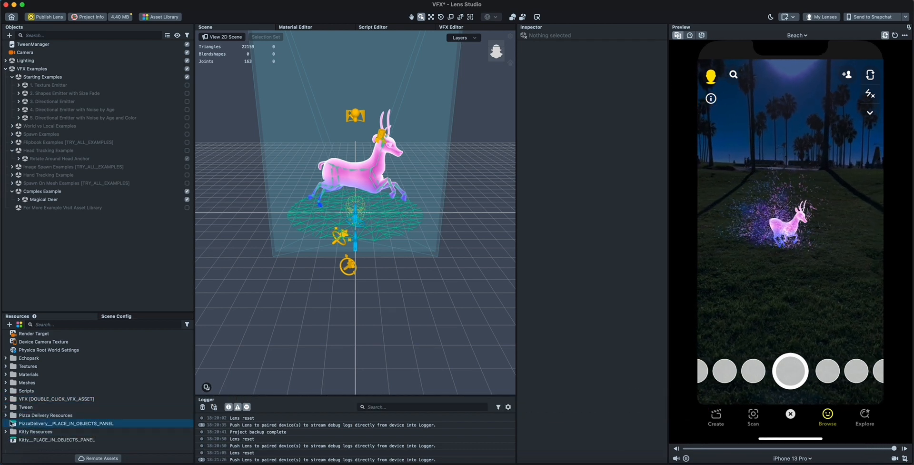
pyautogui.click(35, 439)
pyautogui.moveTo(34, 440); pyautogui.dragTo(78, 240)
pyautogui.click(6, 44)
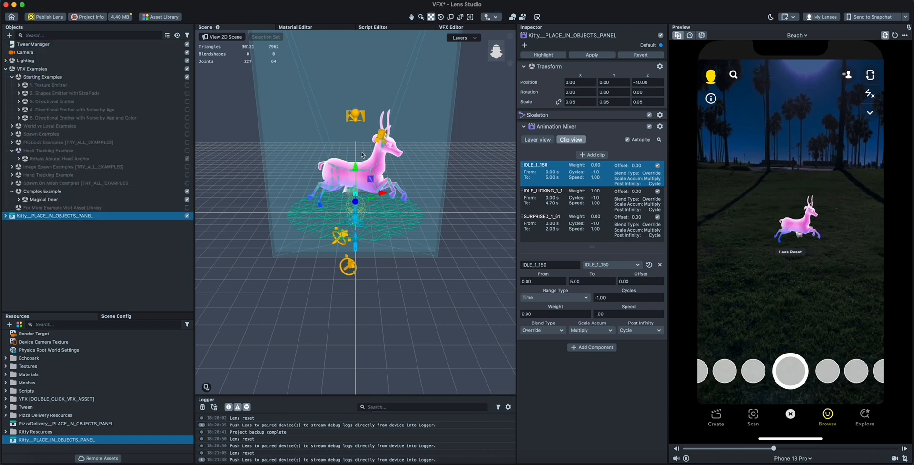
# Move the Kitty to Z -9.4572, scale it up to suit the scene and nest it under the inner Magical Deer object.
pyautogui.keyDown('alt'); pyautogui.moveTo(361, 155); pyautogui.dragTo(444, 96); pyautogui.keyUp('alt')
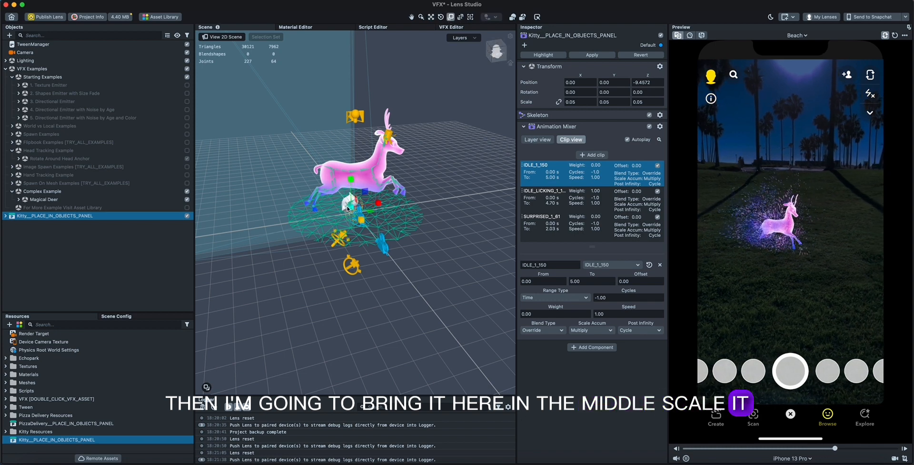
pyautogui.moveTo(369, 200); pyautogui.dragTo(401, 191)
pyautogui.moveTo(54, 215)
pyautogui.mouseDown()
pyautogui.moveTo(23, 200)
pyautogui.moveTo(41, 289)
pyautogui.moveTo(50, 229)
pyautogui.mouseUp()
# Set Mesh Visual 1 in Magical Deer's Interaction component to the Kitty's polySurface7 mesh.
pyautogui.click(68, 224)
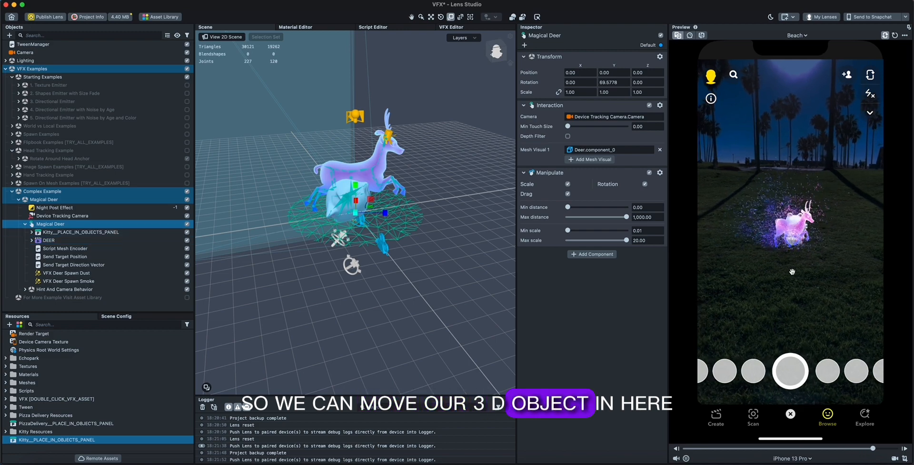
pyautogui.click(30, 241)
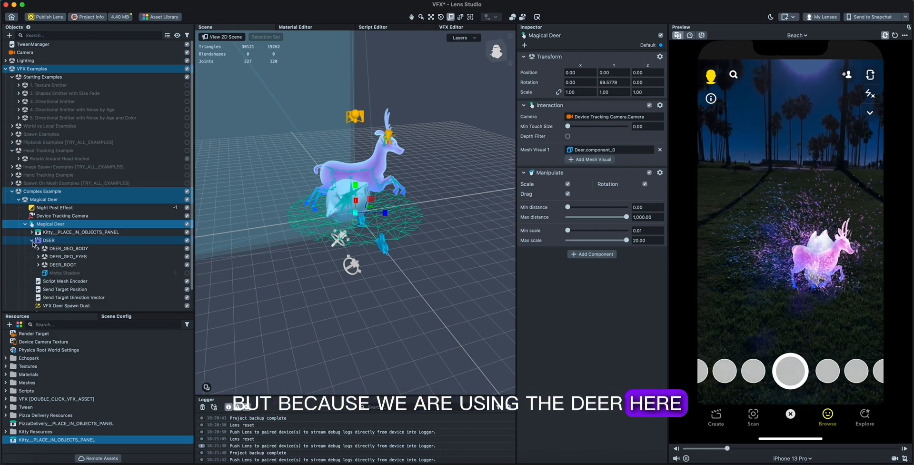
pyautogui.scroll(-3, 38, 252)
pyautogui.click(32, 210)
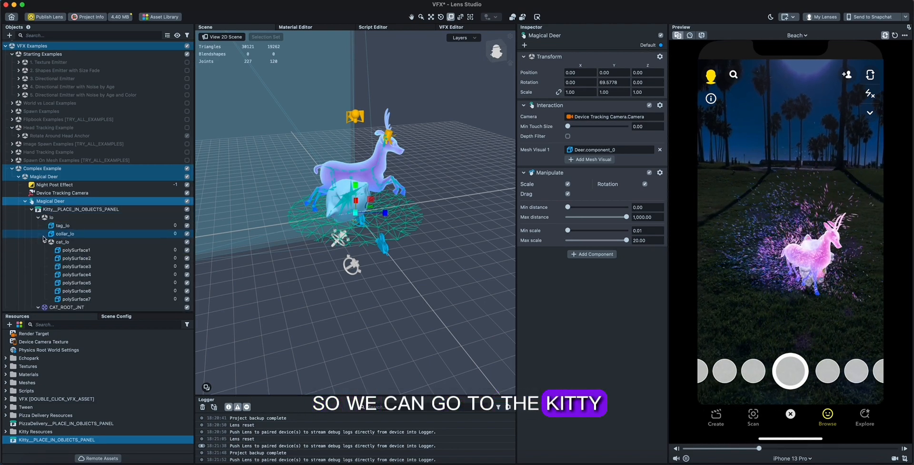
pyautogui.click(76, 299)
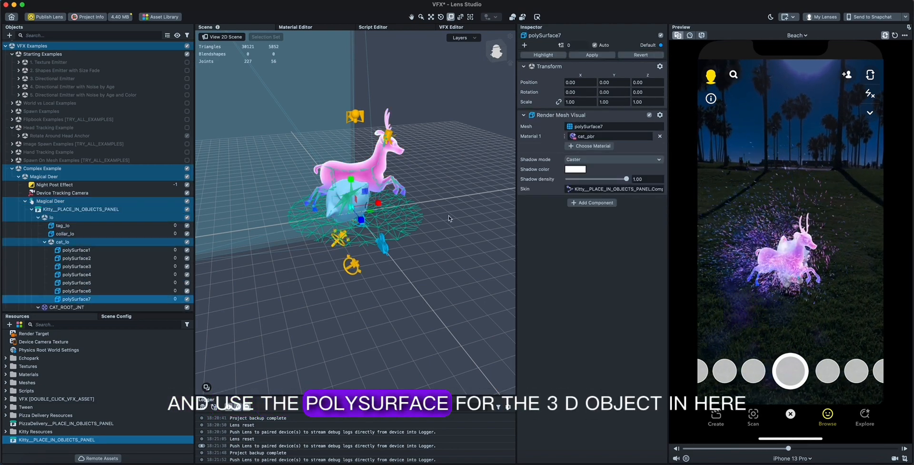
pyautogui.click(50, 201)
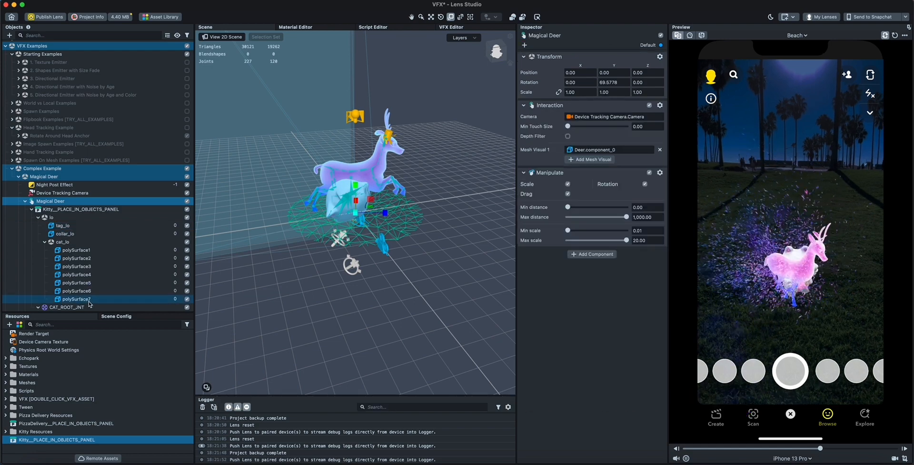
pyautogui.moveTo(89, 303); pyautogui.dragTo(609, 149)
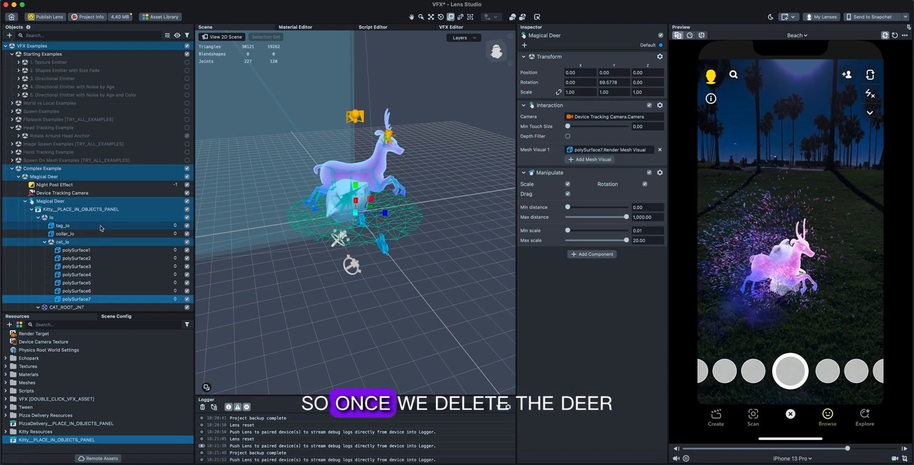
# Delete the DEER object from Magical Deer and test moving the Kitty in the preview.
pyautogui.click(38, 218)
pyautogui.click(38, 226)
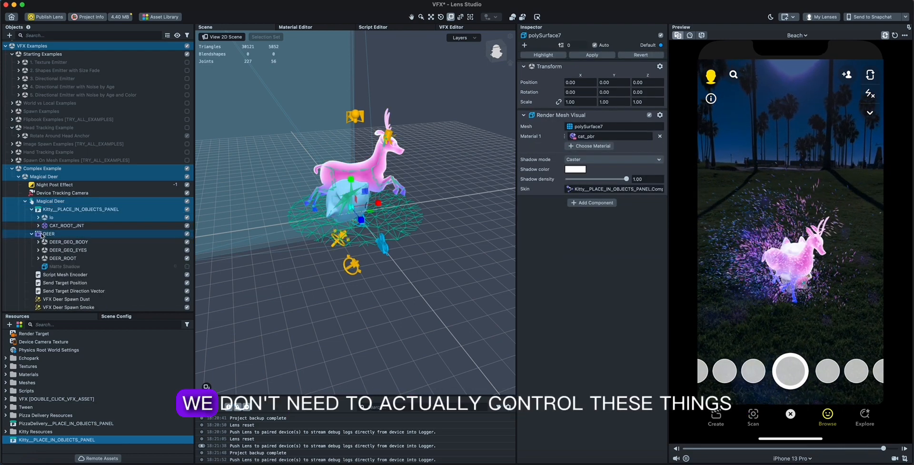
pyautogui.click(49, 234)
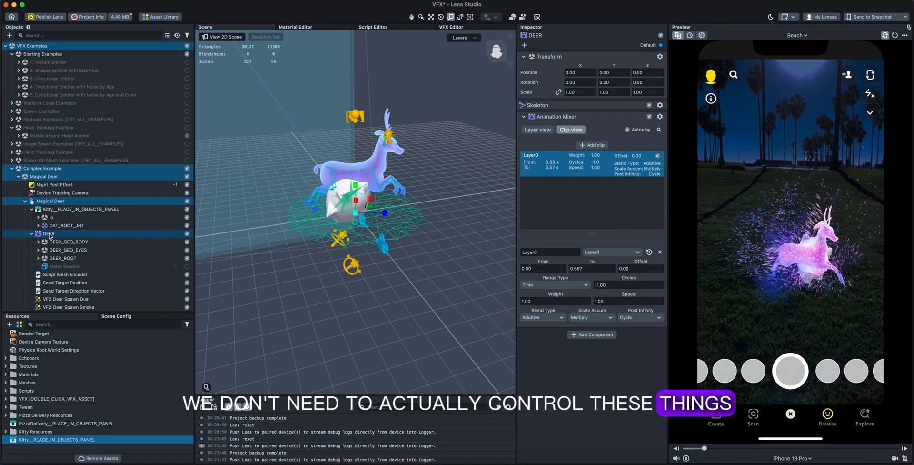
pyautogui.press('Delete')
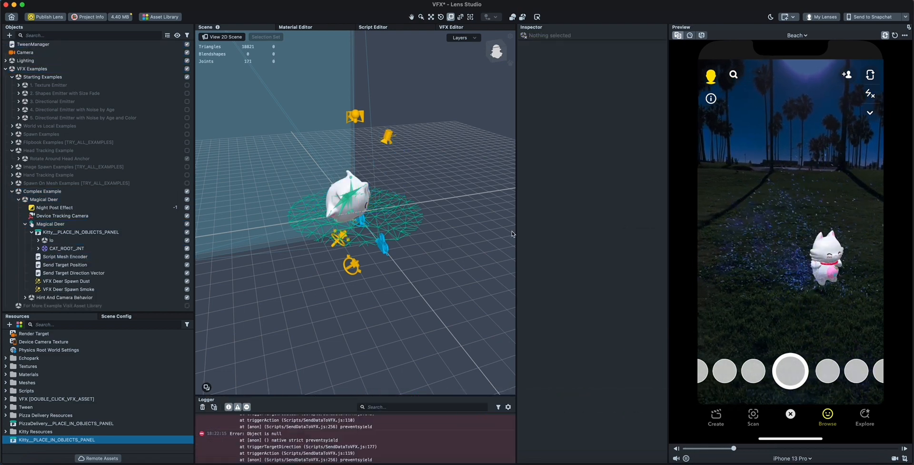
pyautogui.moveTo(827, 259); pyautogui.dragTo(799, 250)
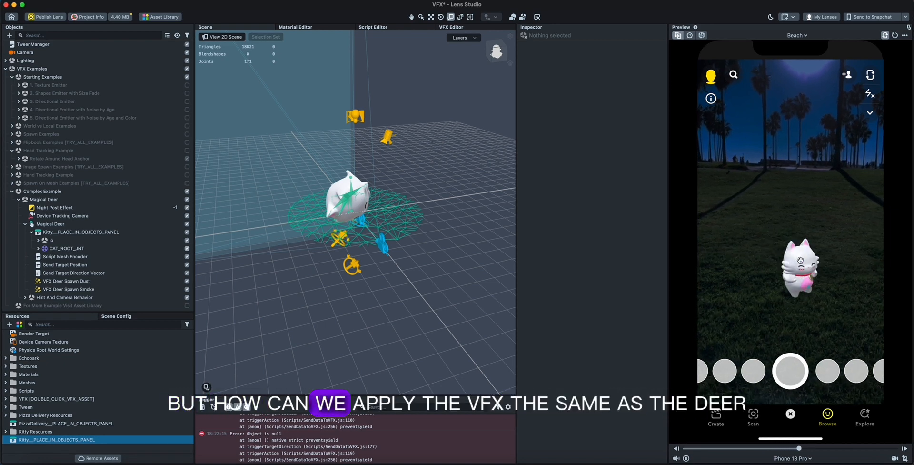
# Assign Kitty__PLACE_IN_OBJECTS_PANEL as Object To Encode in Script Mesh Encoder and as both Targets in Send Target Position.
pyautogui.click(87, 257)
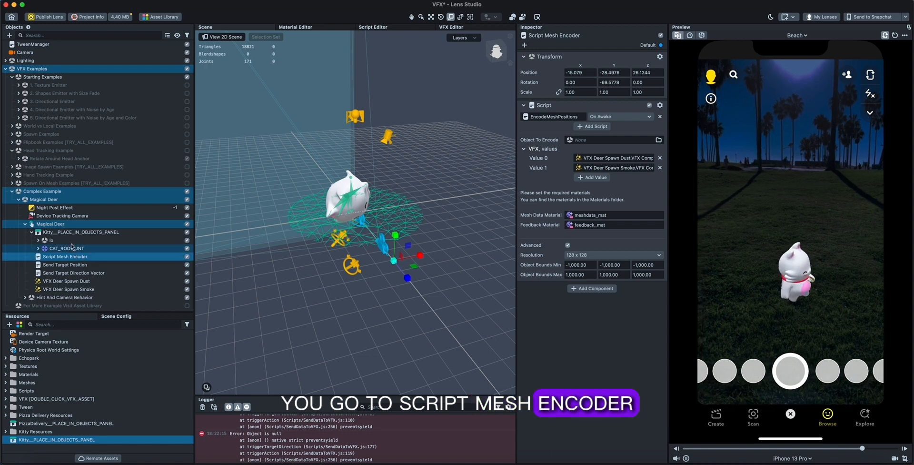
pyautogui.moveTo(64, 234); pyautogui.dragTo(614, 140)
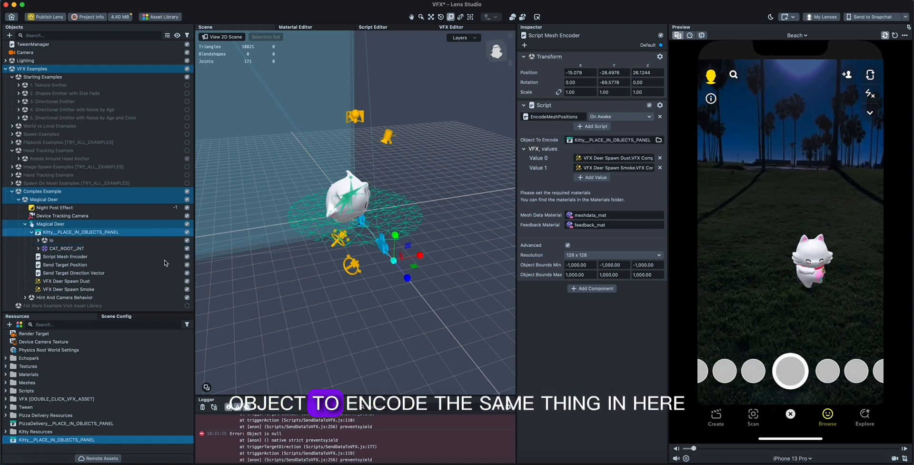
pyautogui.click(102, 264)
pyautogui.moveTo(64, 232); pyautogui.dragTo(614, 180)
pyautogui.moveTo(71, 232); pyautogui.dragTo(592, 304)
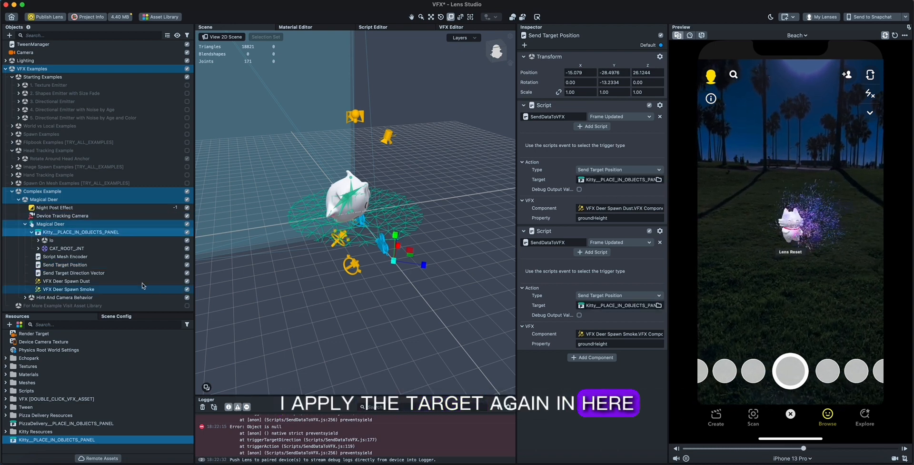
# Assign Kitty__PLACE_IN_OBJECTS_PANEL as the Target in both scripts of Send Target Direction Vector.
pyautogui.click(116, 273)
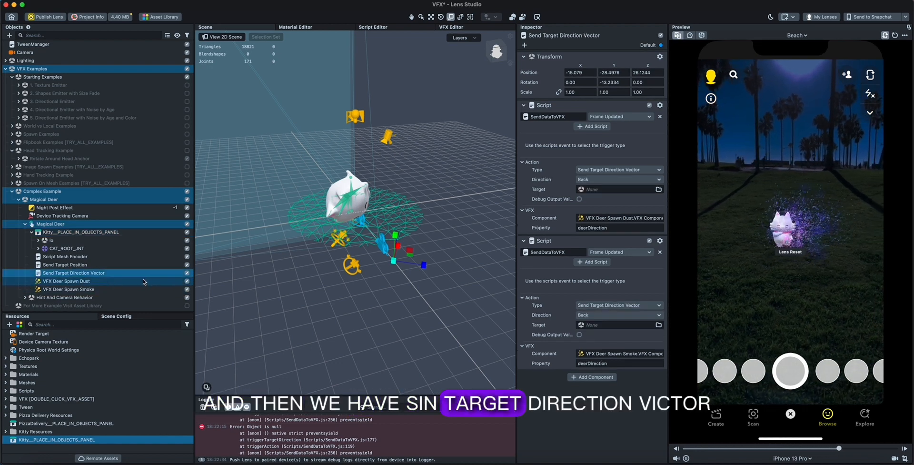
pyautogui.moveTo(98, 234); pyautogui.dragTo(619, 189)
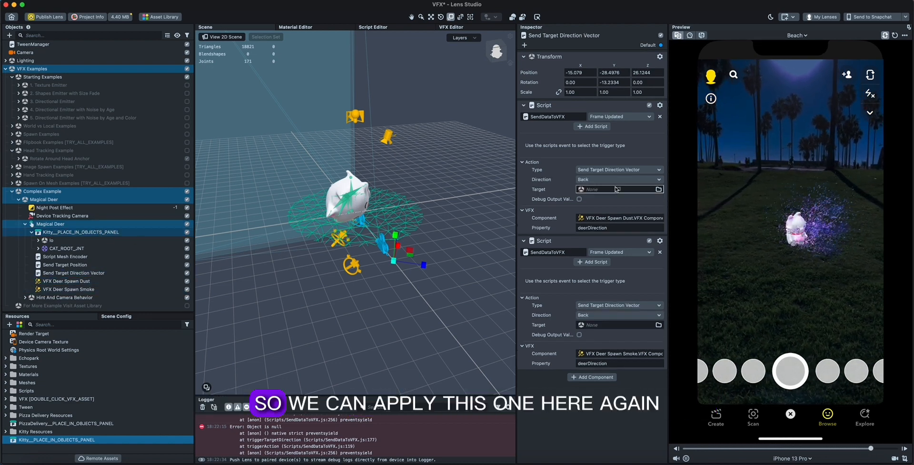
pyautogui.moveTo(92, 235); pyautogui.dragTo(619, 325)
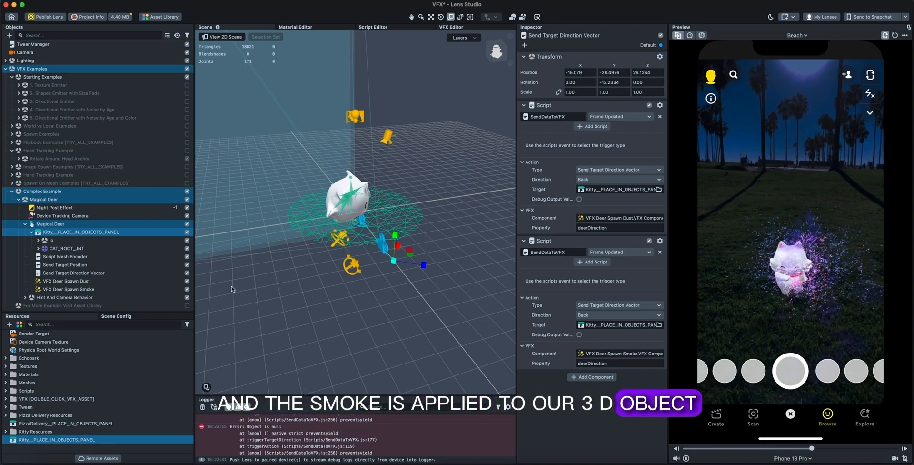
# Find the deer_dust_vfx asset in the resources, set its Color Ramp Texture to fire_ramp and reset the preview.
pyautogui.click(99, 282)
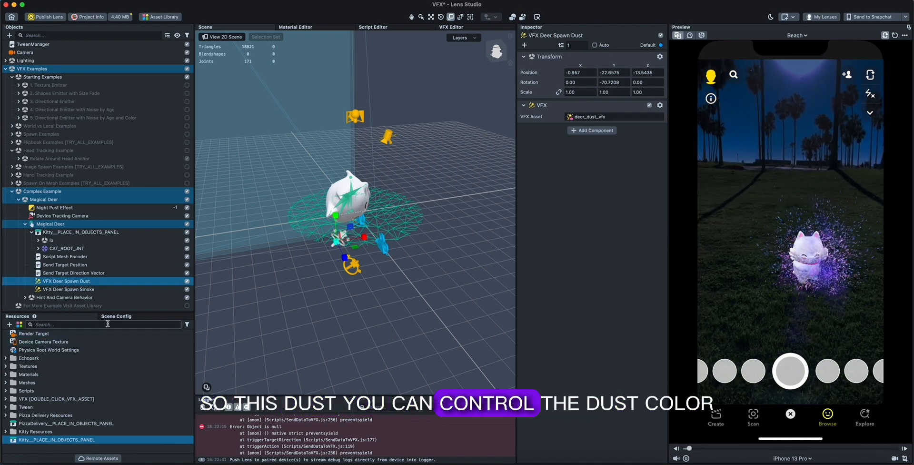
pyautogui.write('dust')
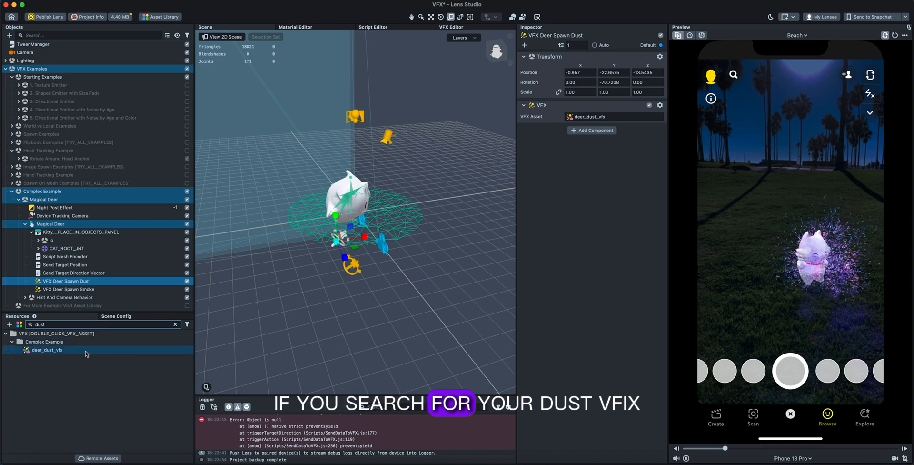
pyautogui.click(86, 352)
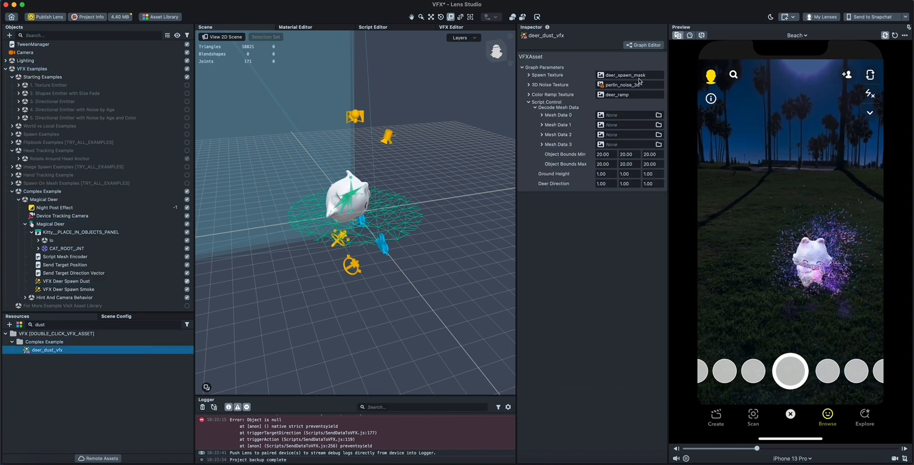
pyautogui.click(635, 95)
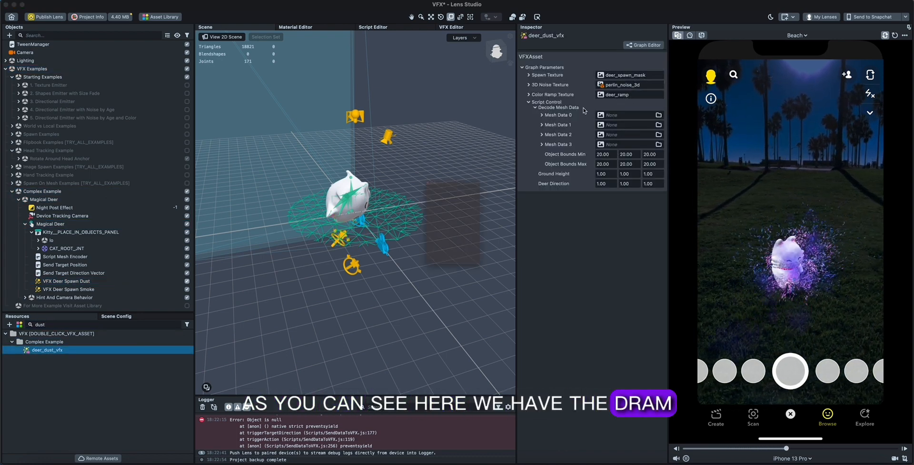
pyautogui.write('rap')
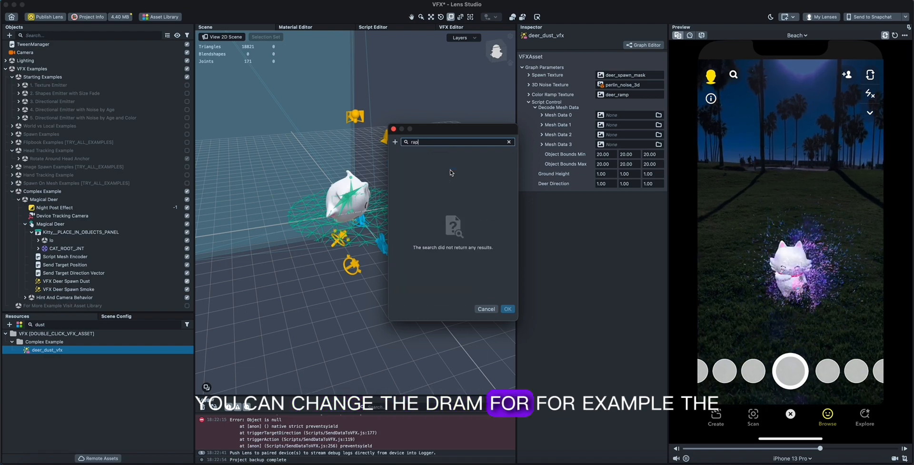
pyautogui.press('BackSpace')
pyautogui.press('BackSpace')
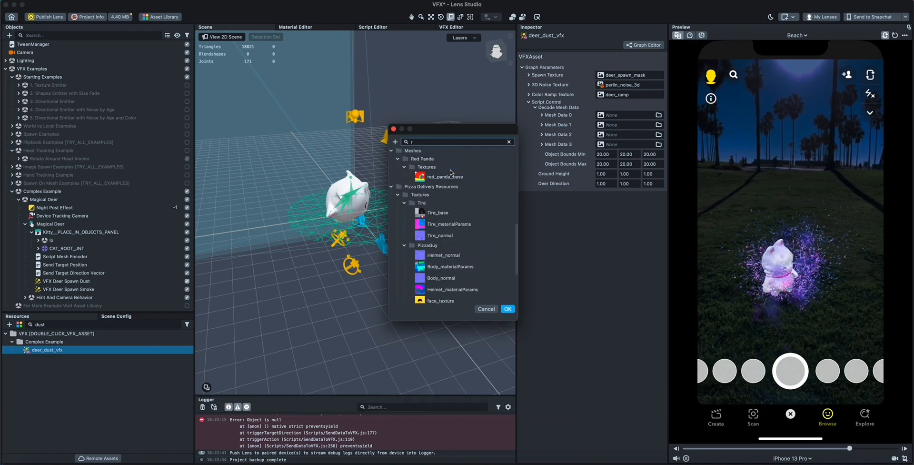
pyautogui.press('BackSpace')
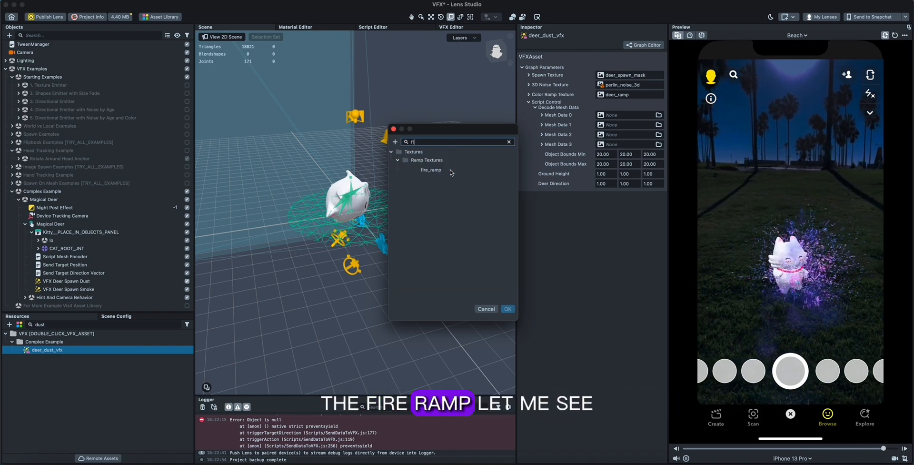
pyautogui.press('BackSpace')
pyautogui.press('BackSpace')
pyautogui.write('fir')
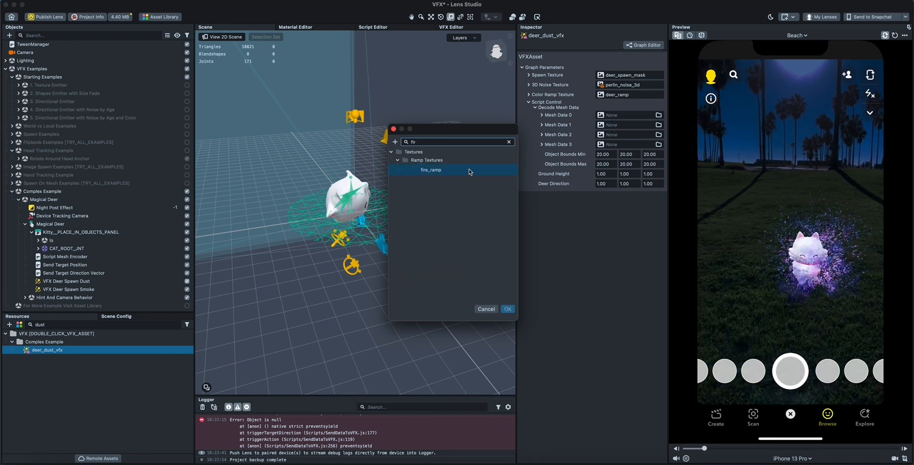
pyautogui.doubleClick(469, 170)
pyautogui.click(894, 36)
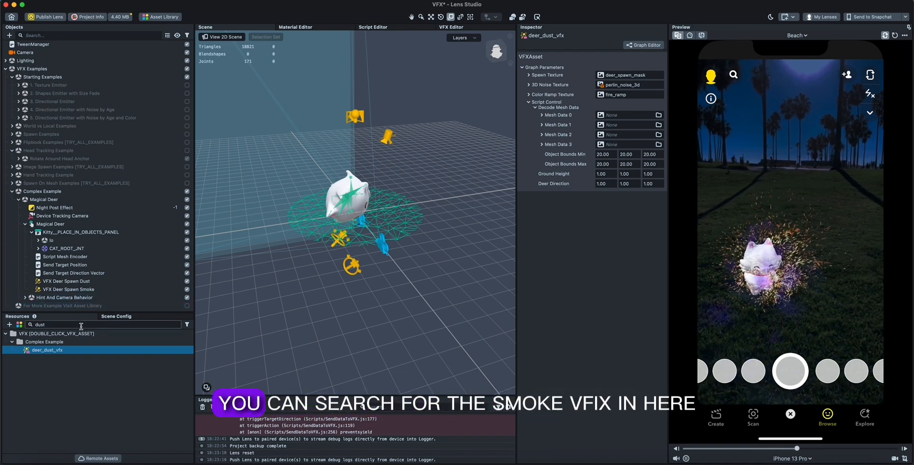
# Find the deer_smoke_vfx asset and set its Start Color Min to yellow and Start Color Max to red.
pyautogui.write('smoke')
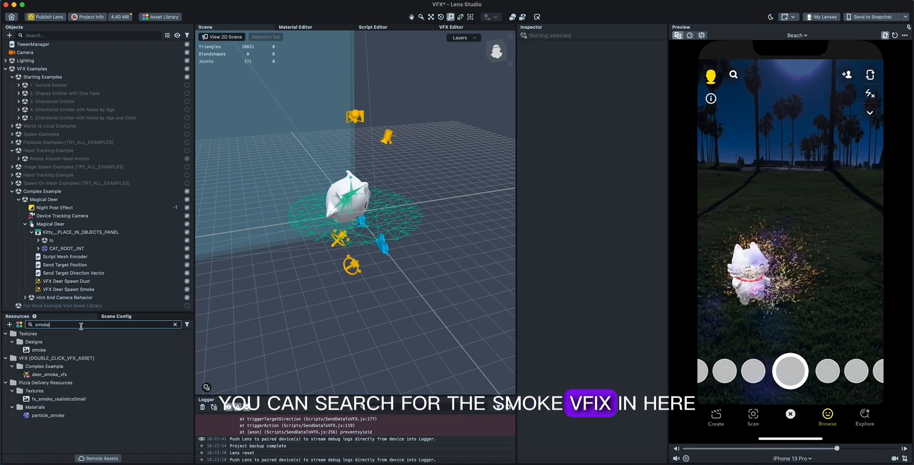
pyautogui.click(49, 374)
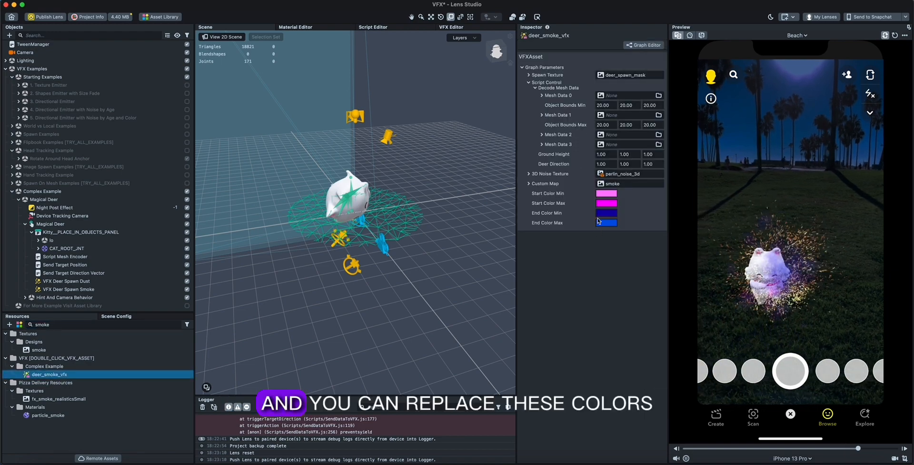
pyautogui.click(611, 193)
pyautogui.click(41, 392)
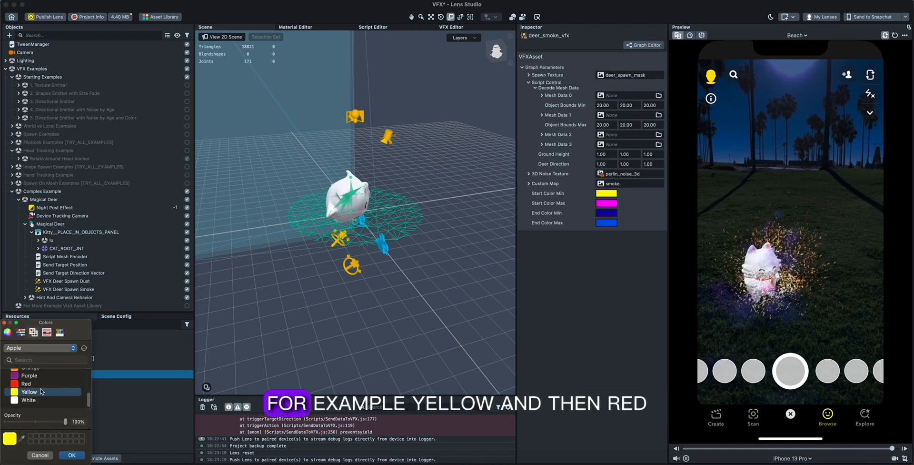
pyautogui.click(72, 455)
pyautogui.click(611, 202)
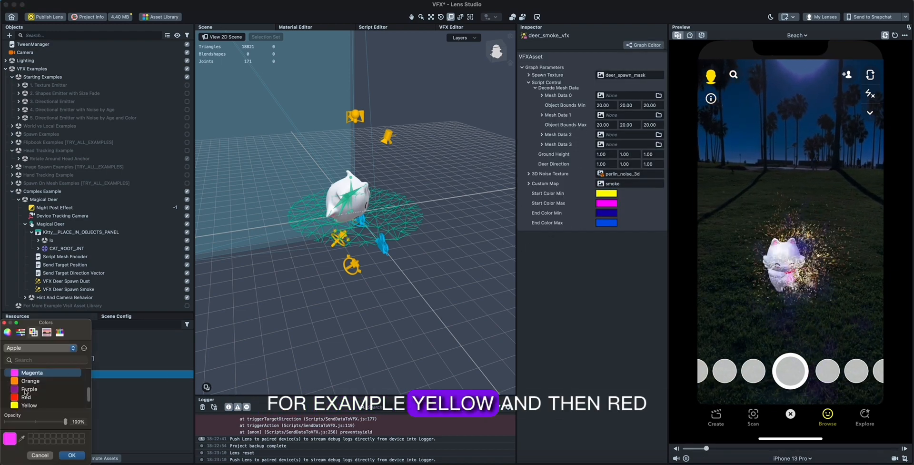
pyautogui.click(41, 402)
pyautogui.click(73, 455)
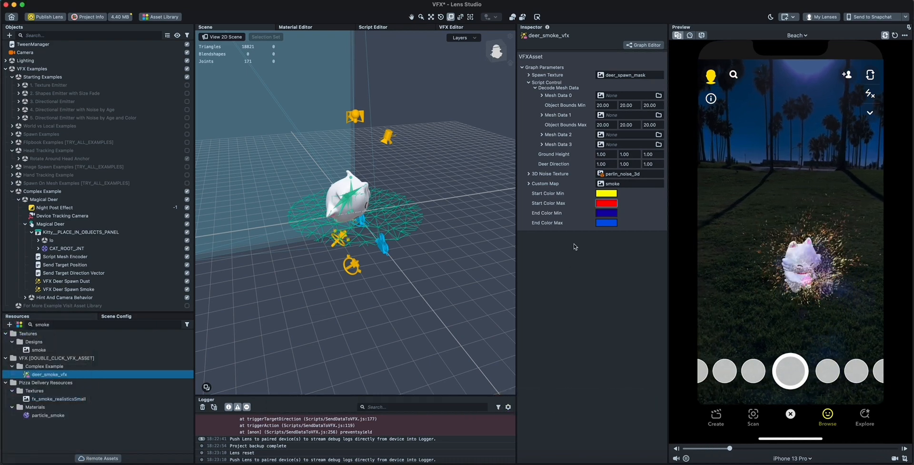
# Set the smoke's End Color Min to orange and End Color Max to white, and test by moving the Kitty in the preview.
pyautogui.click(606, 213)
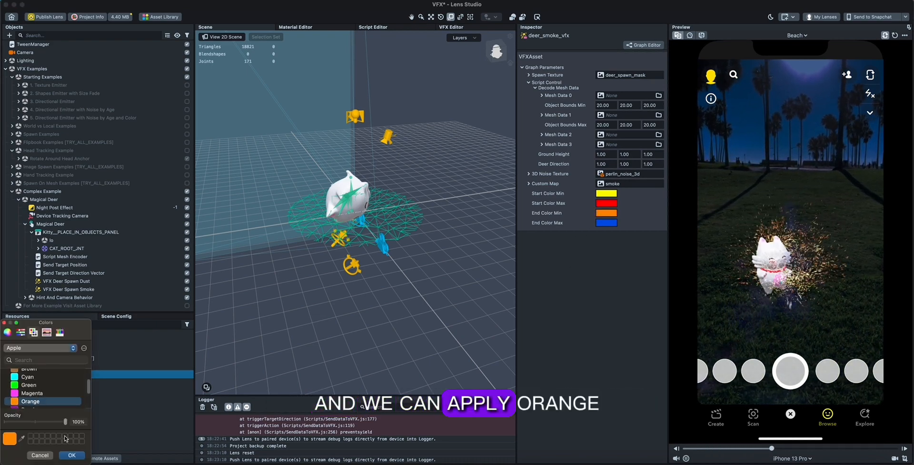
pyautogui.click(72, 455)
pyautogui.click(609, 223)
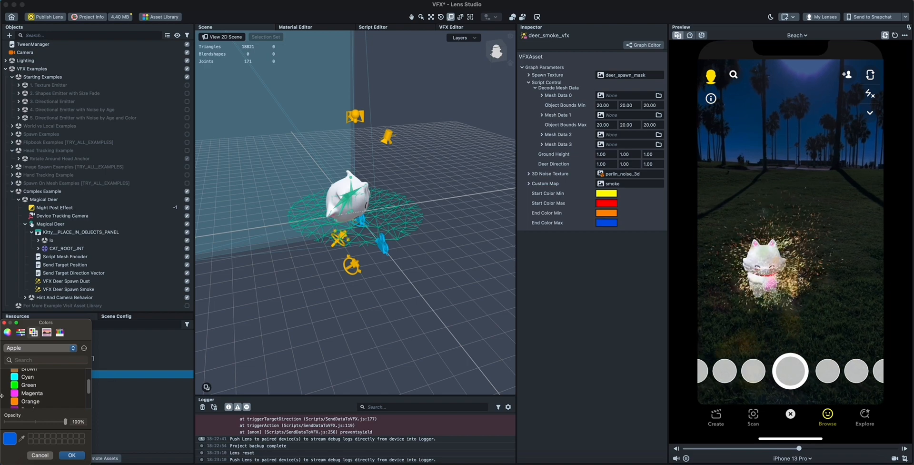
pyautogui.click(29, 399)
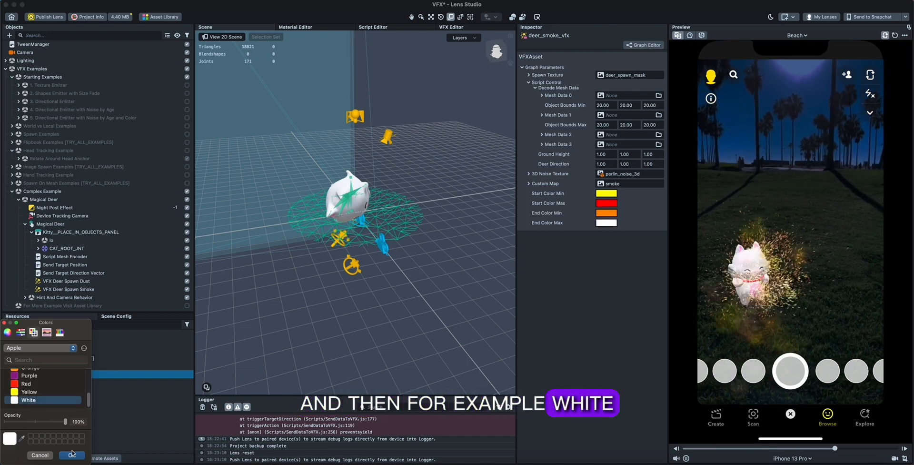
pyautogui.click(72, 454)
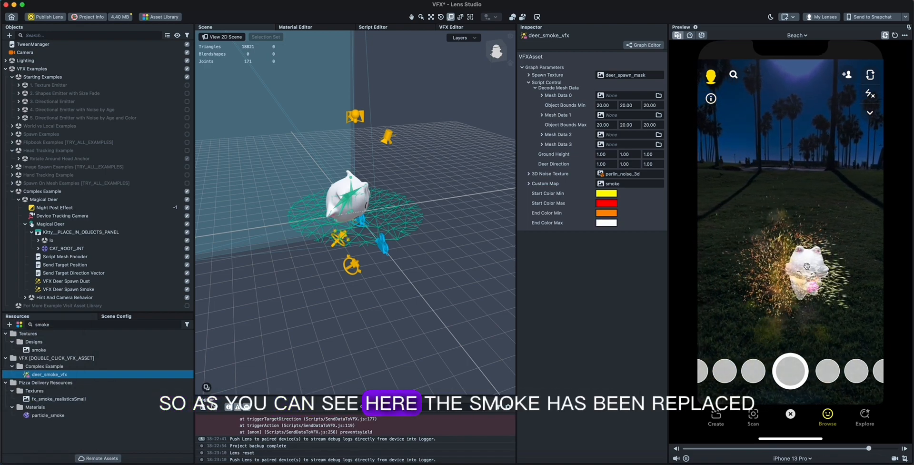
pyautogui.moveTo(789, 246); pyautogui.dragTo(772, 234)
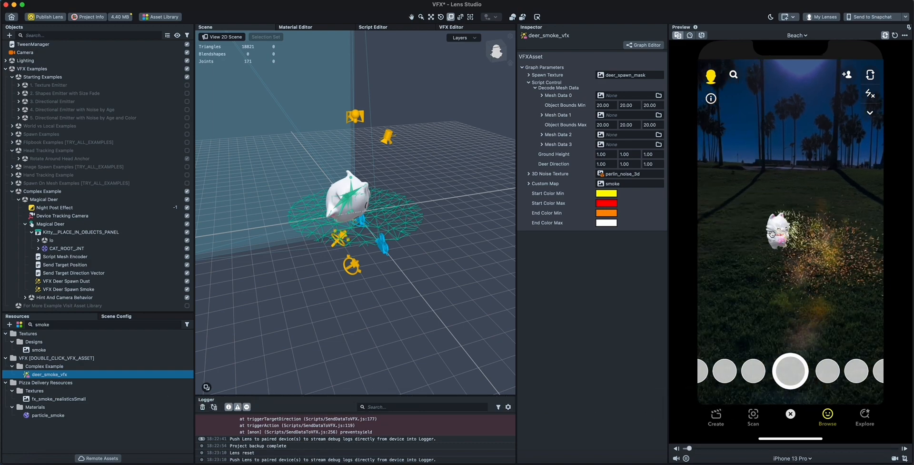
# Scale the Kitty__PLACE_IN_OBJECTS_PANEL object up uniformly to about 0.2264.
pyautogui.click(61, 231)
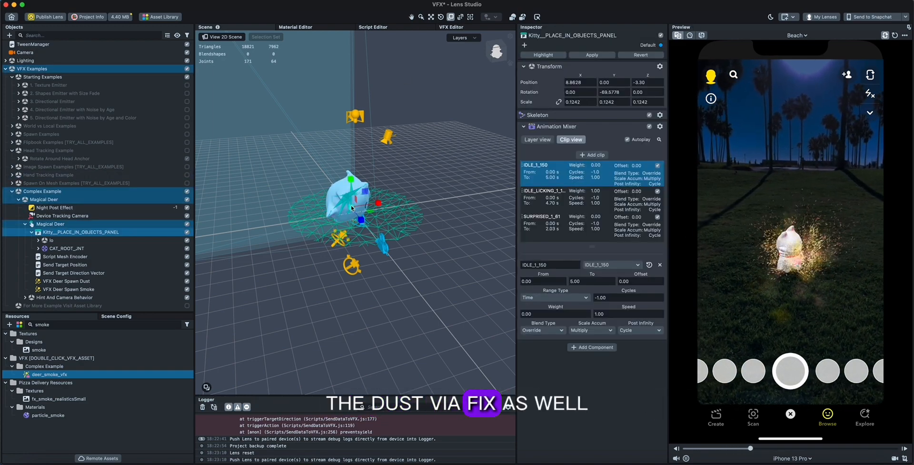
pyautogui.moveTo(351, 208); pyautogui.dragTo(393, 201)
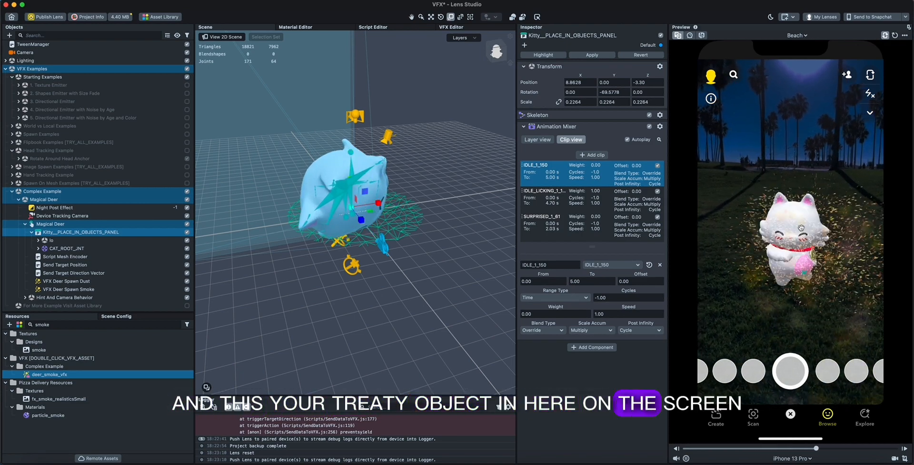
pyautogui.click(75, 192)
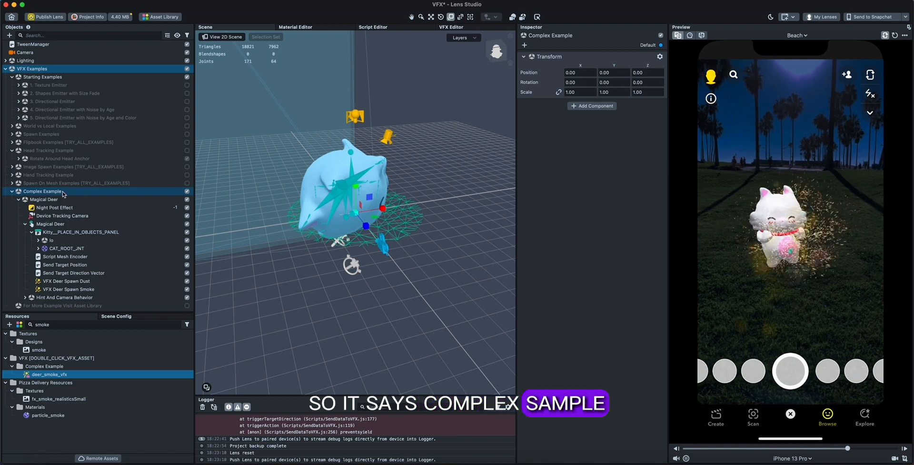
pyautogui.click(19, 199)
pyautogui.click(47, 231)
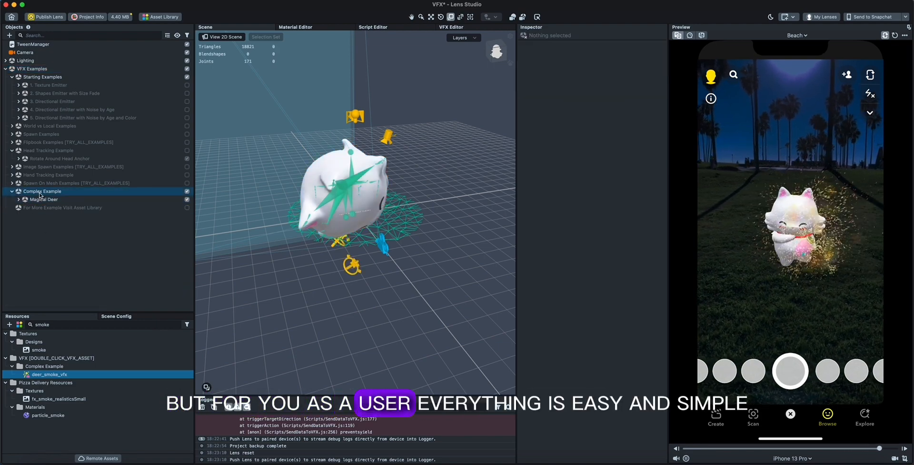
pyautogui.click(30, 200)
pyautogui.click(18, 200)
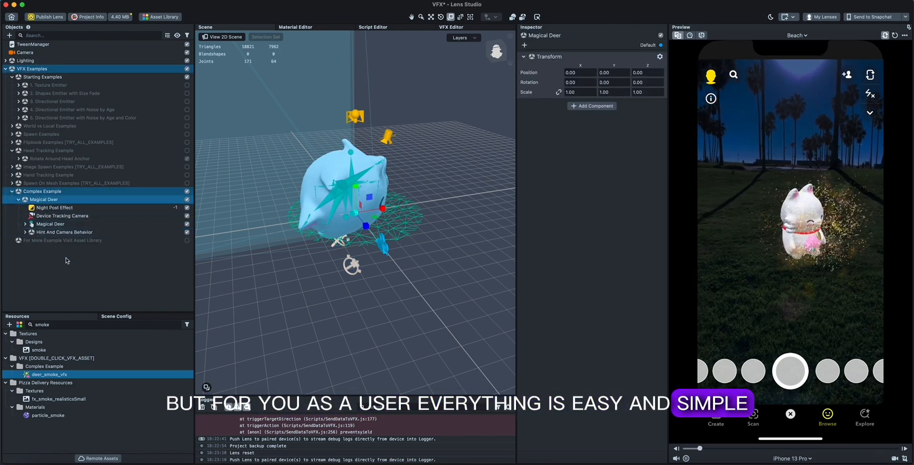
pyautogui.click(66, 258)
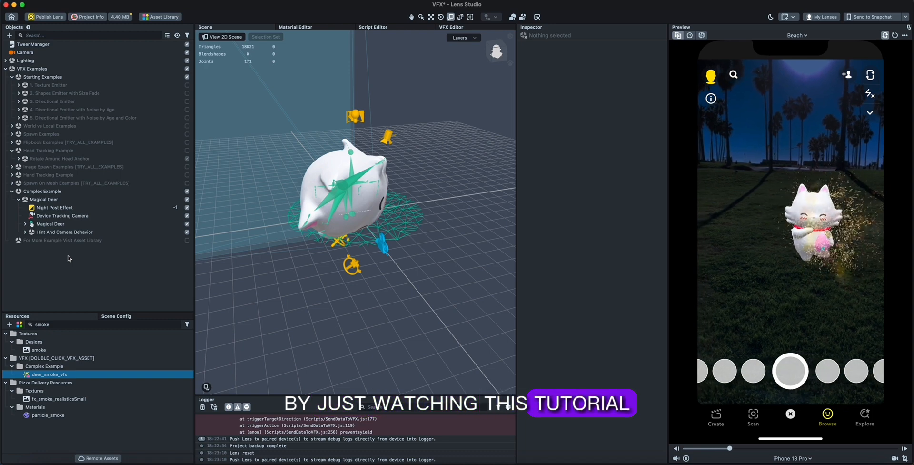